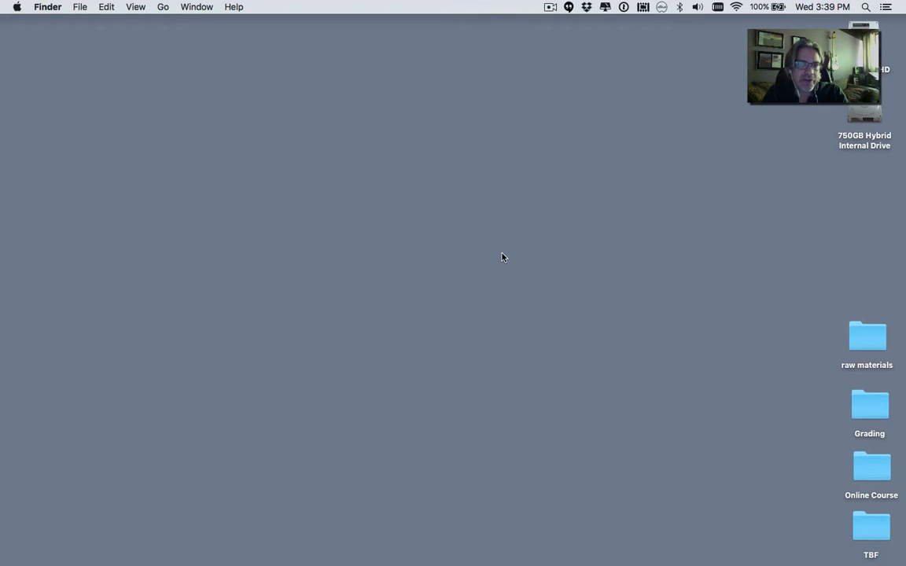
# Step: Launch Wwise and create a project named "Wwise Bridge Transitions" in Y:\Desktop\ with no asset groups imported
pyautogui.click(260, 561)
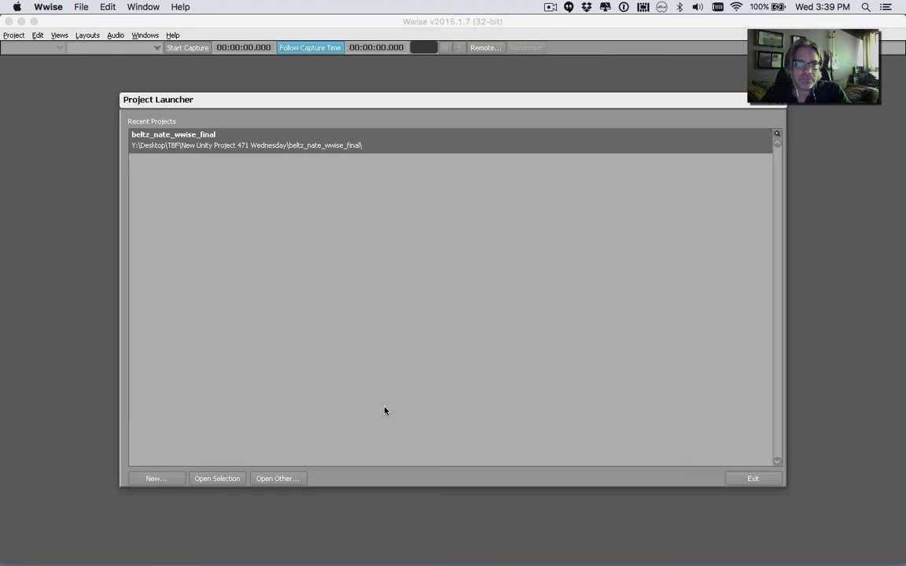
pyautogui.click(160, 478)
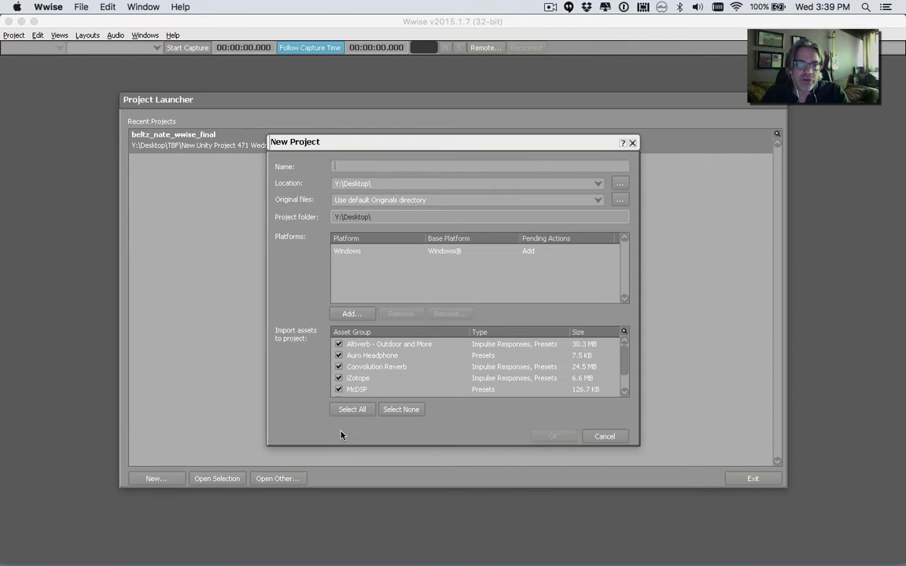
pyautogui.write('Ww')
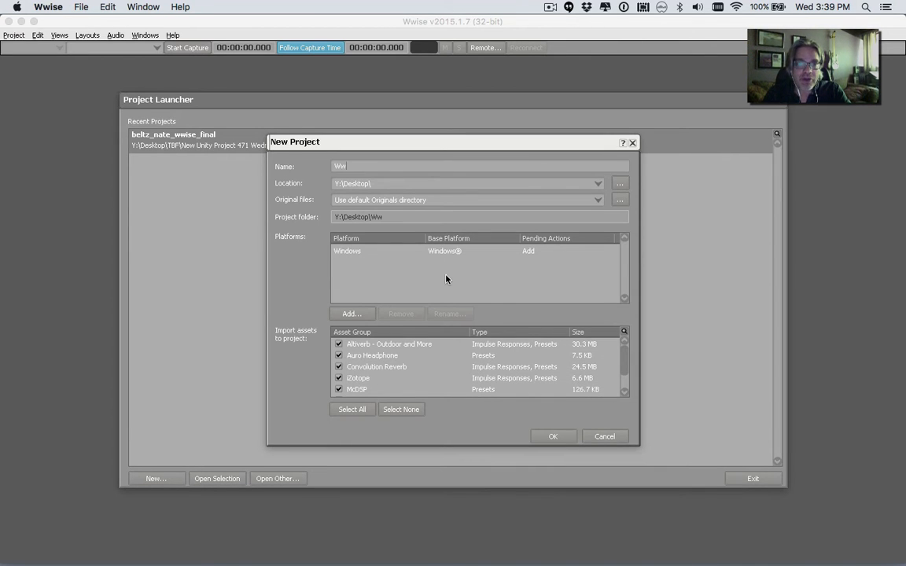
pyautogui.write('ise Bridge Transitions')
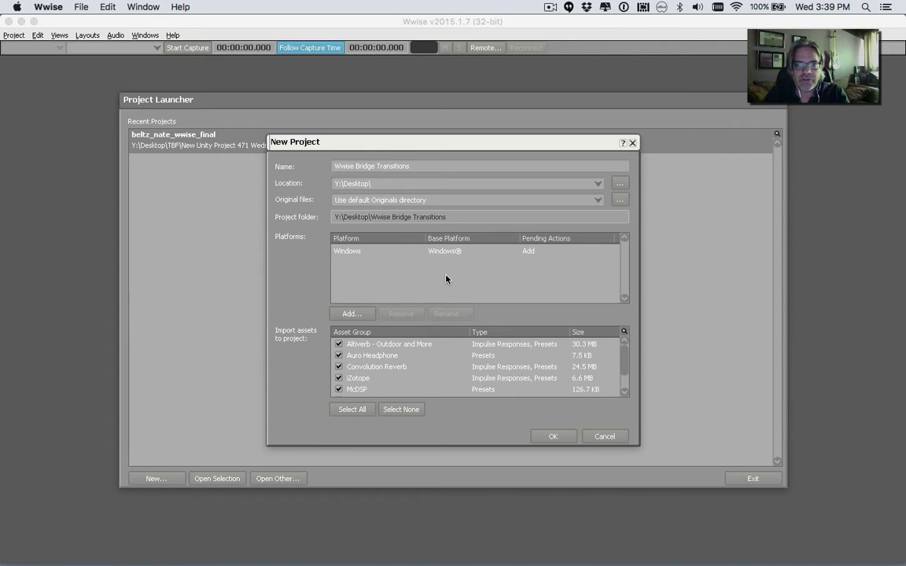
pyautogui.click(399, 409)
pyautogui.click(550, 434)
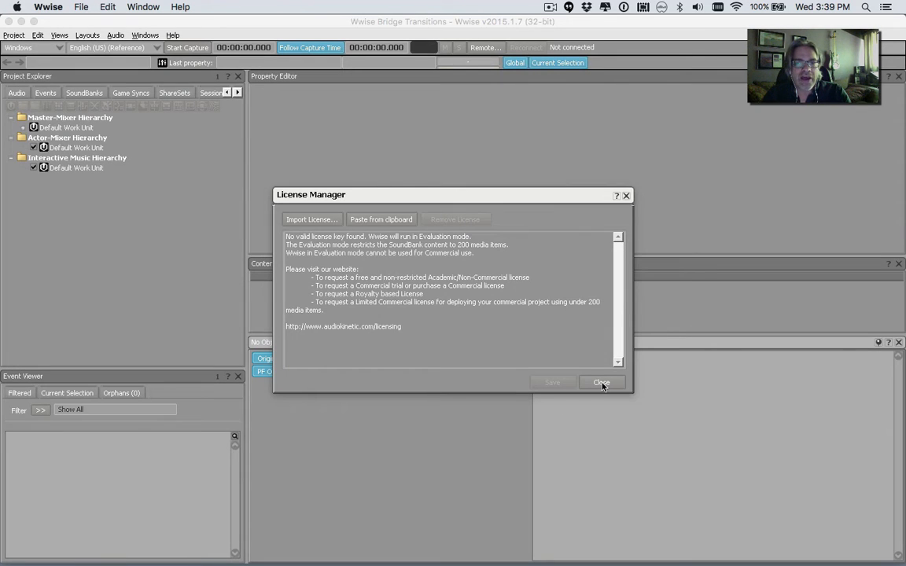
# Step: Dismiss the License Manager and switch the workspace to the Interactive Music layout
pyautogui.click(601, 383)
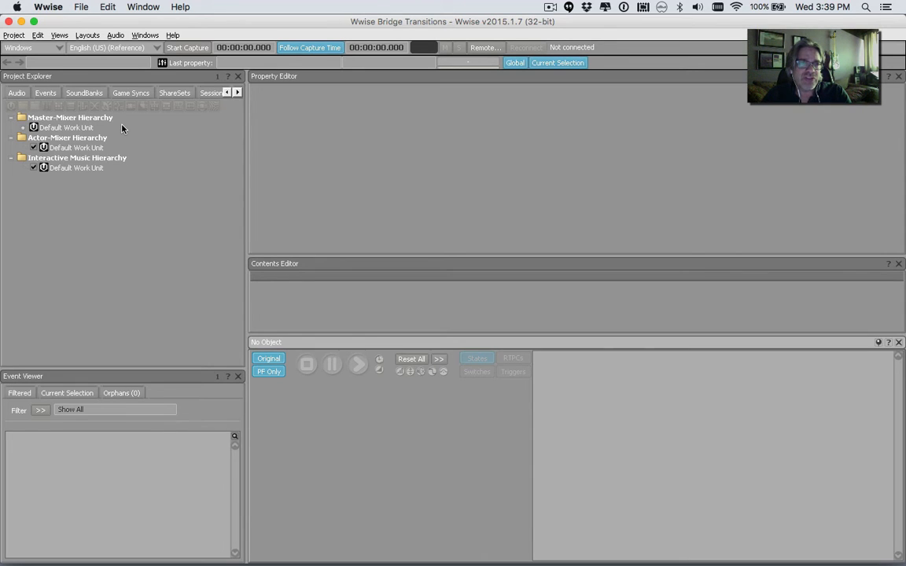
pyautogui.click(80, 37)
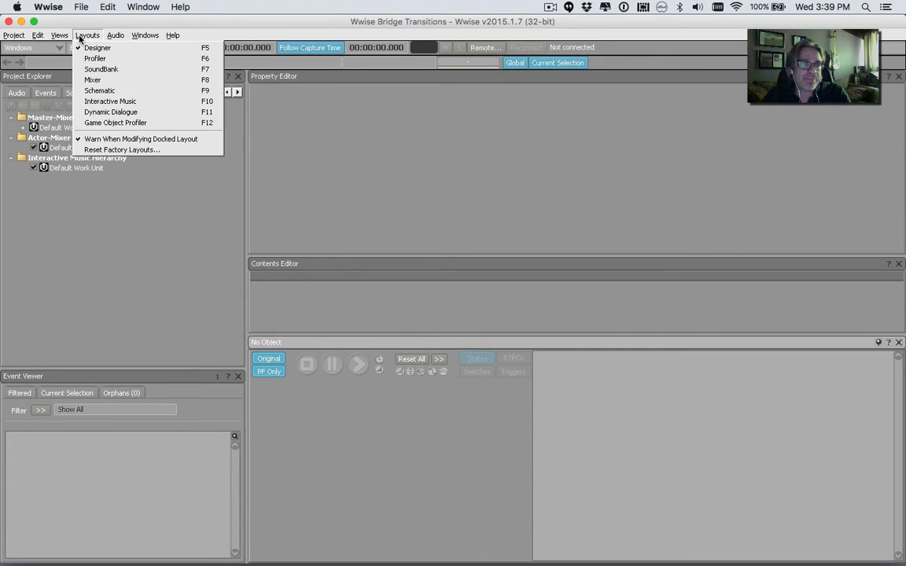
pyautogui.click(88, 101)
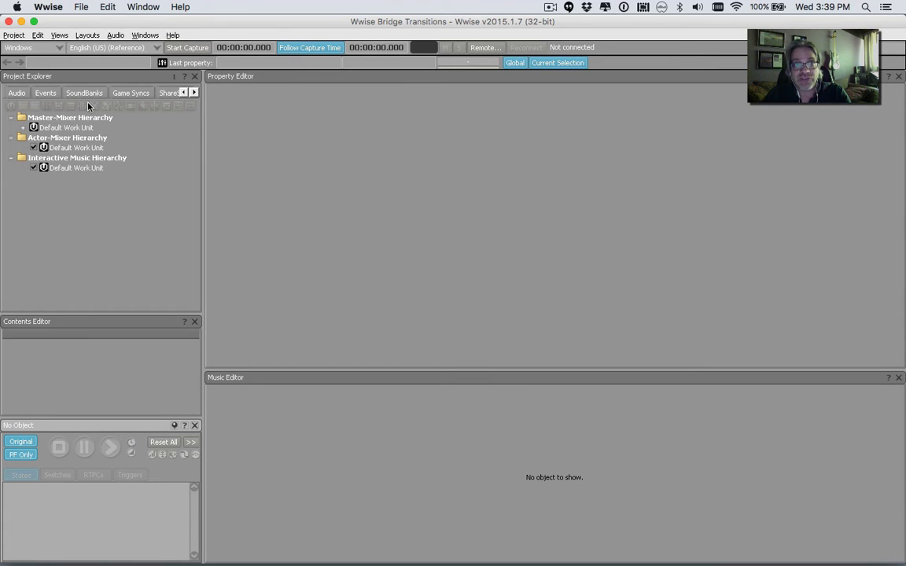
# Step: Switch to Finder with other apps hidden, open the "raw materials" desktop folder, and move its window aside
pyautogui.press('super+Tab')
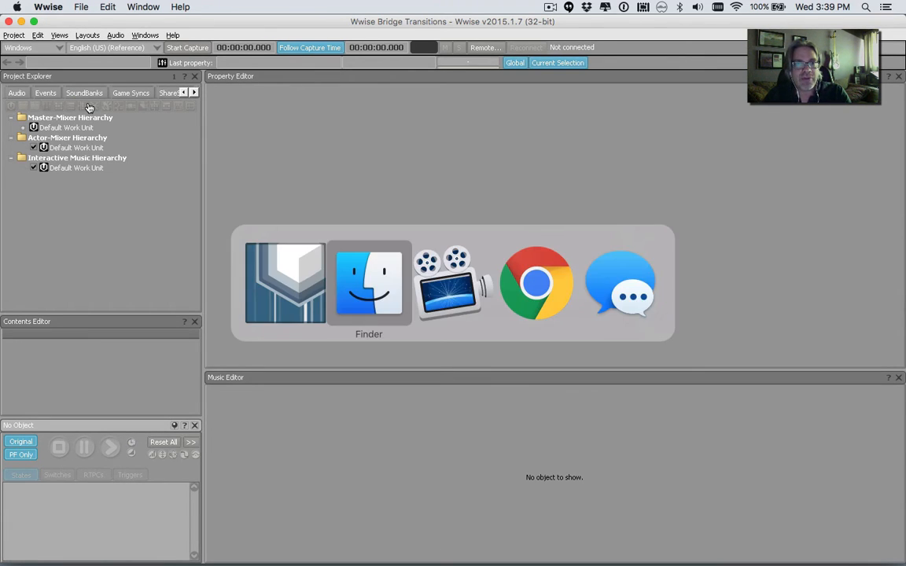
pyautogui.press('super+alt+h')
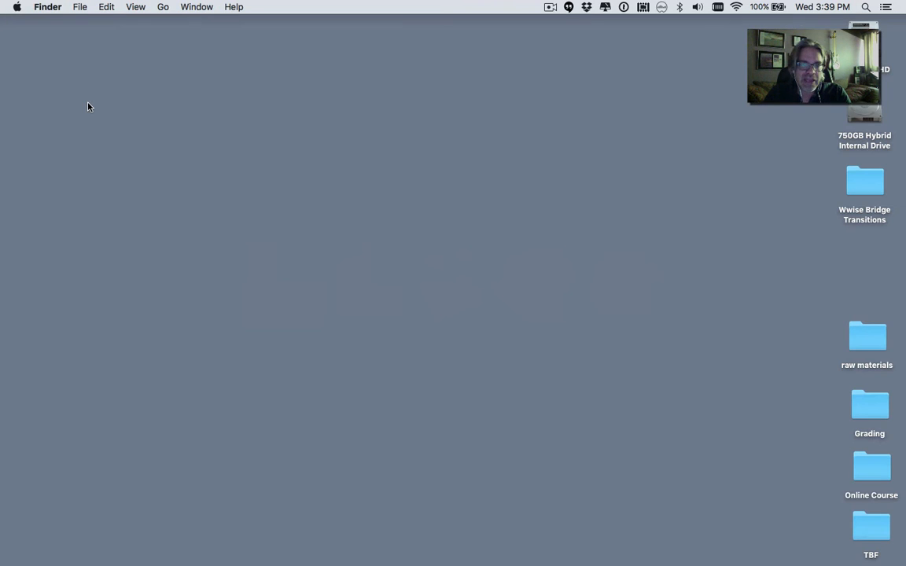
pyautogui.doubleClick(864, 336)
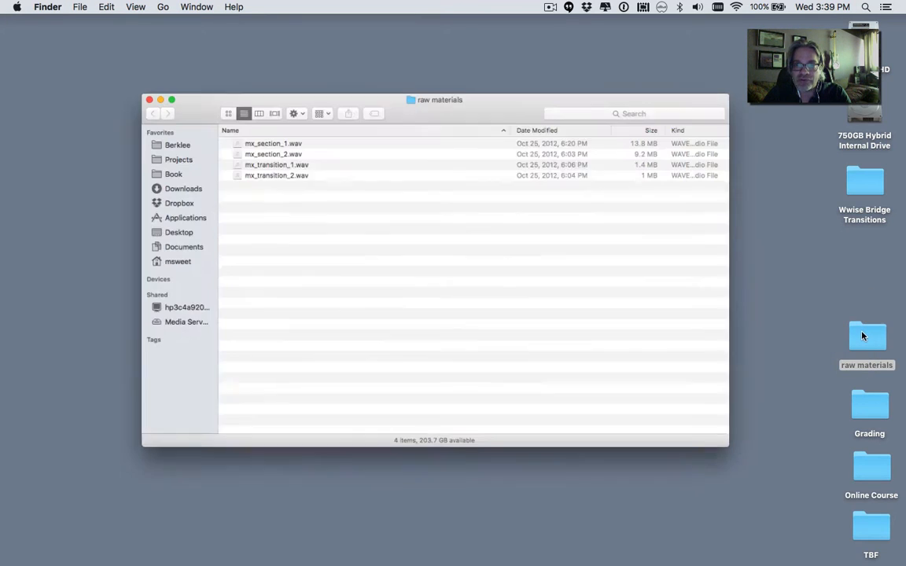
pyautogui.moveTo(512, 108); pyautogui.dragTo(882, 330)
pyautogui.click(688, 369)
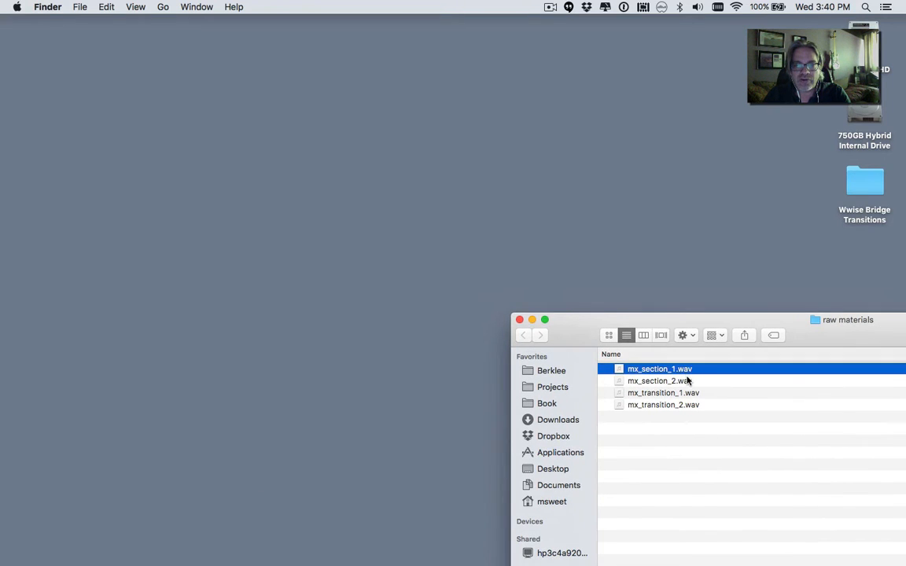
pyautogui.click(688, 381)
# Step: Bring the Wwise window back into view behind the "raw materials" Finder window
pyautogui.press('super+Tab')
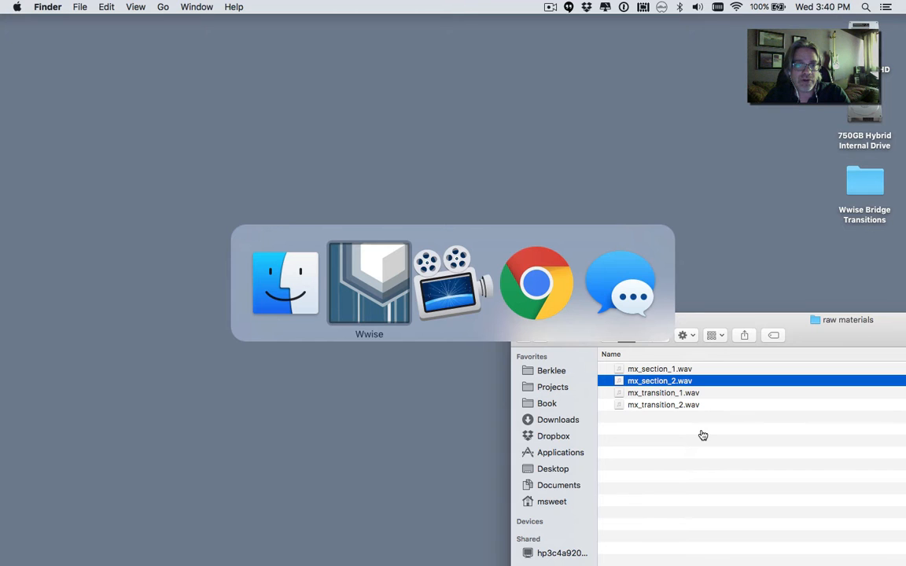
pyautogui.press('super+Tab')
pyautogui.press('super+Tab')
pyautogui.press('super+Tab')
pyautogui.press('super+Tab')
pyautogui.press('super+Tab')
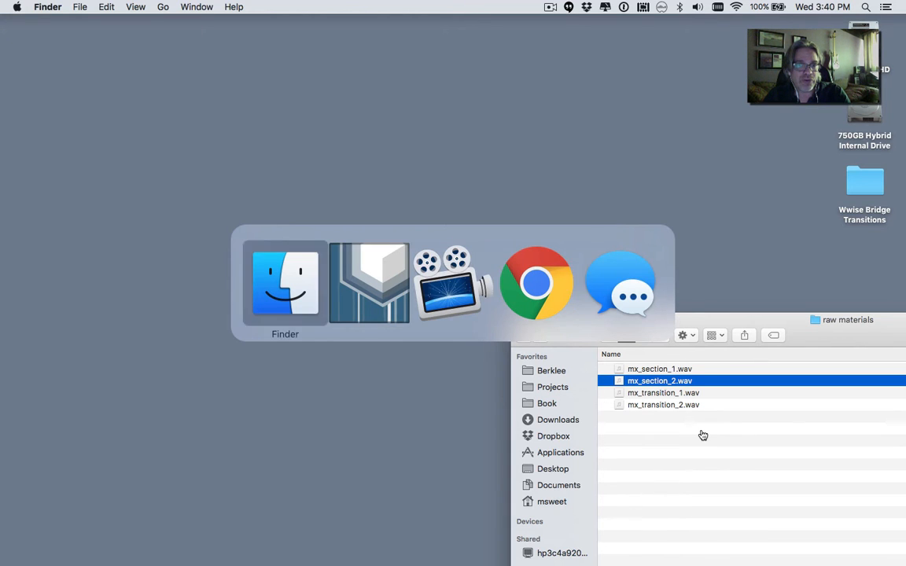
pyautogui.press('super+Tab')
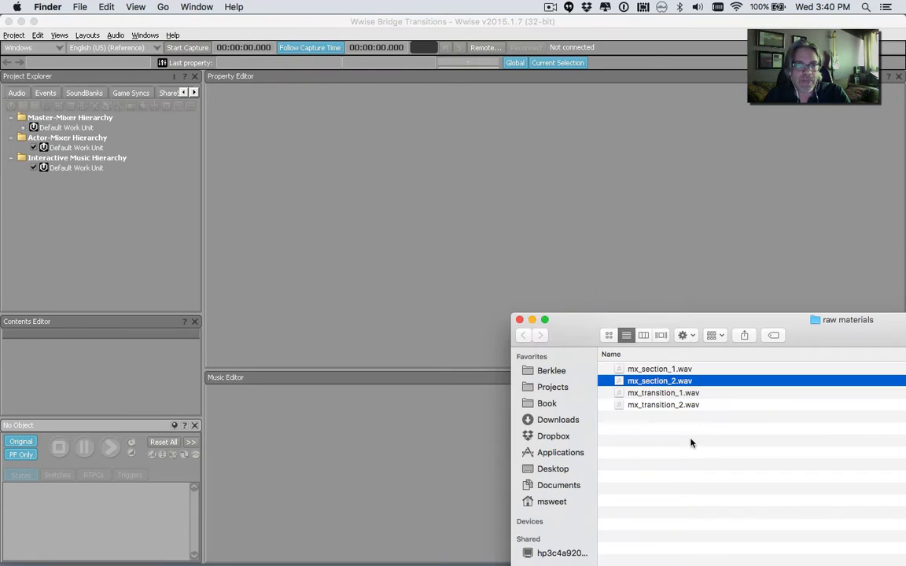
# Step: Import mx_section_1.wav as a Music Segment into the Interactive Music Hierarchy's Default Work Unit
pyautogui.click(643, 371)
pyautogui.moveTo(643, 372); pyautogui.dragTo(87, 173)
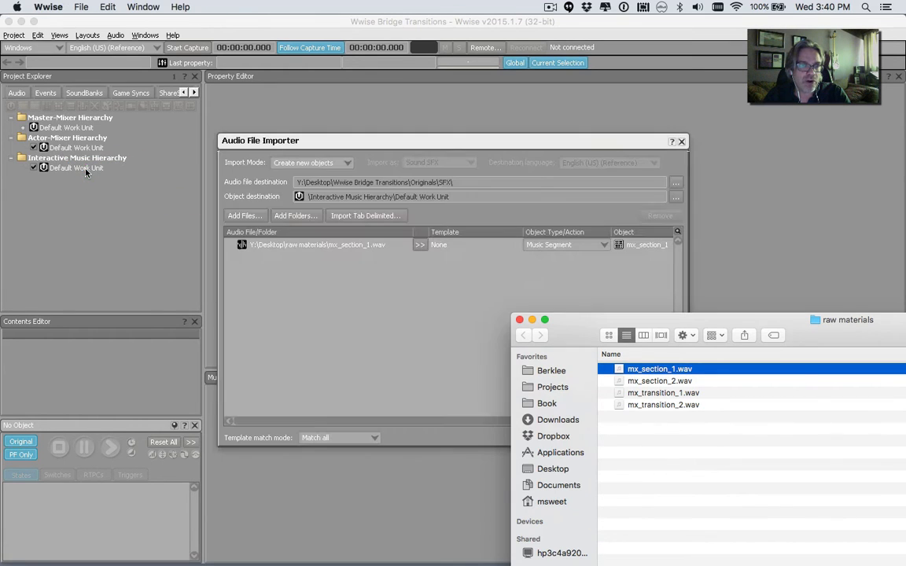
pyautogui.click(323, 304)
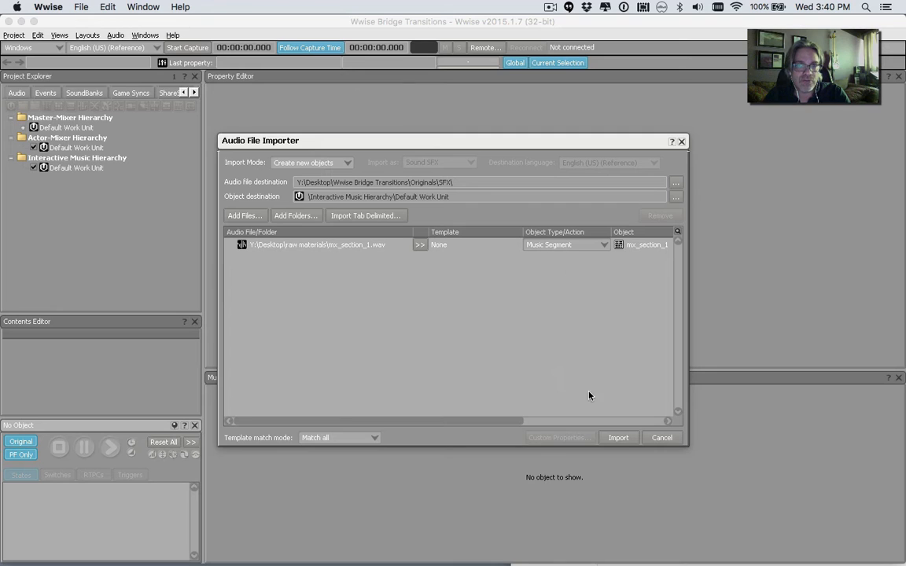
pyautogui.click(616, 437)
# Step: Import mx_section_2.wav as a Music Segment into the Interactive Music Hierarchy's Default Work Unit and expand that work unit
pyautogui.press('super+Tab')
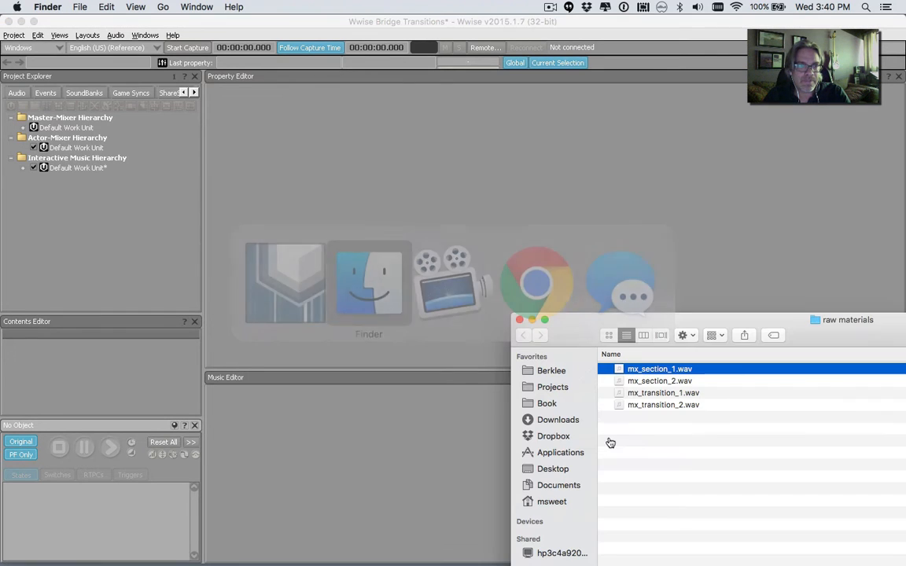
pyautogui.moveTo(645, 380); pyautogui.dragTo(69, 174)
pyautogui.click(299, 388)
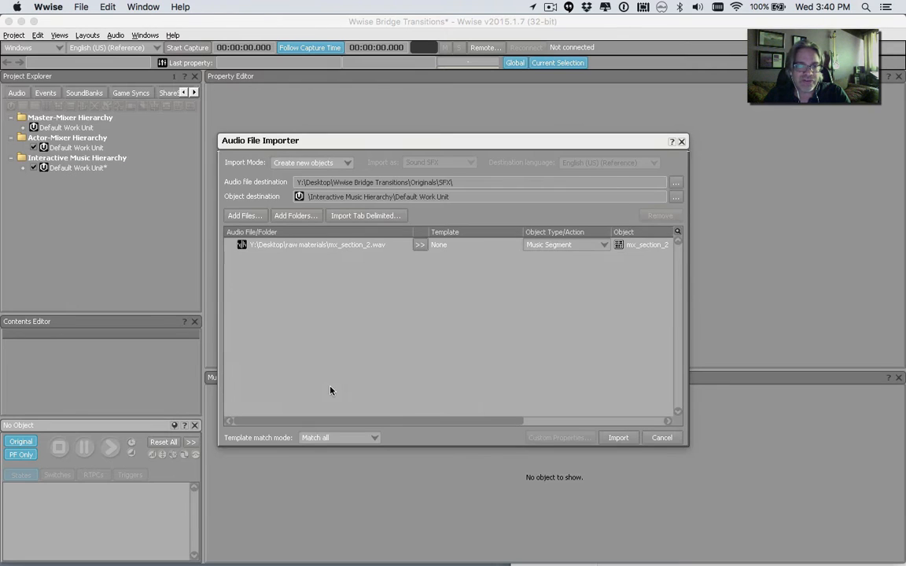
pyautogui.click(616, 437)
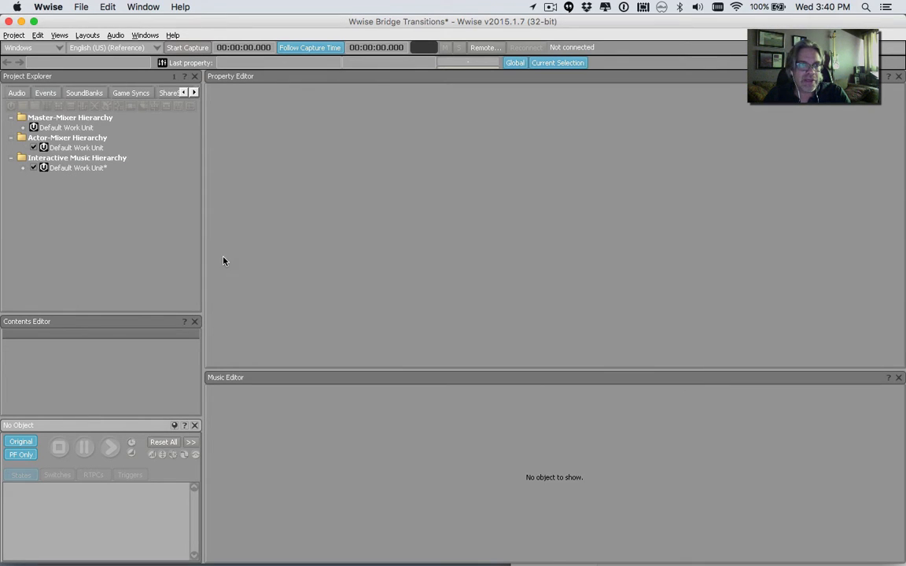
pyautogui.click(23, 167)
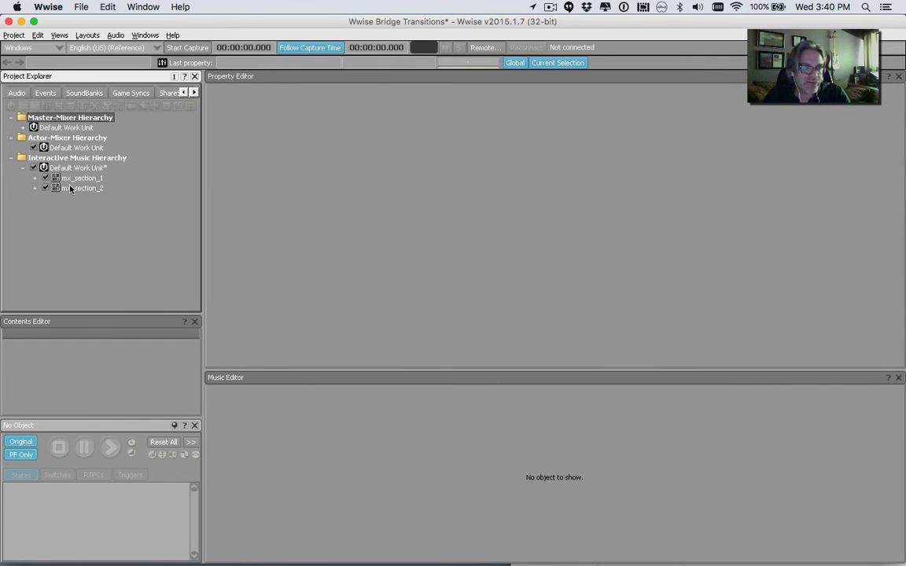
# Step: Import mx_transition_1.wav from the "raw materials" folder as a Music Segment into the Interactive Music Hierarchy's Default Work Unit
pyautogui.press('super+Tab')
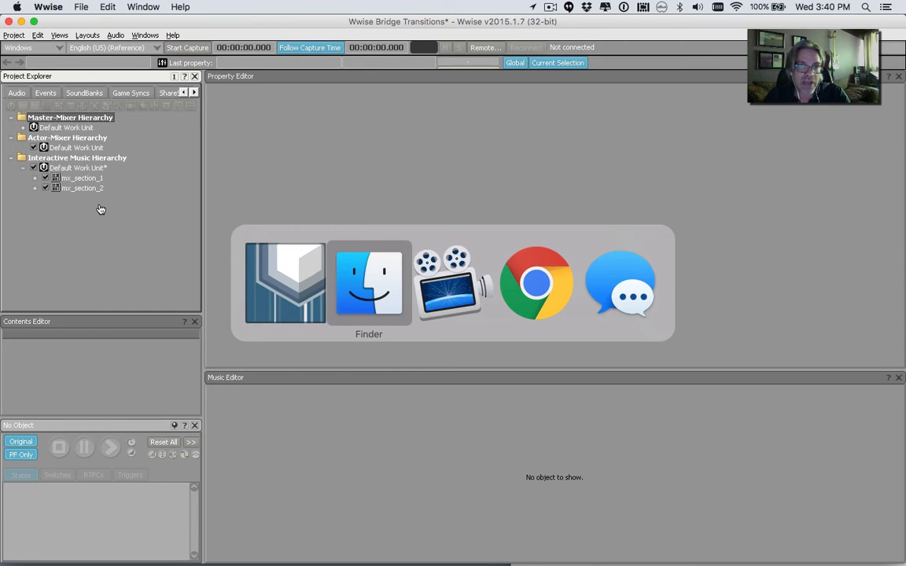
pyautogui.click(620, 394)
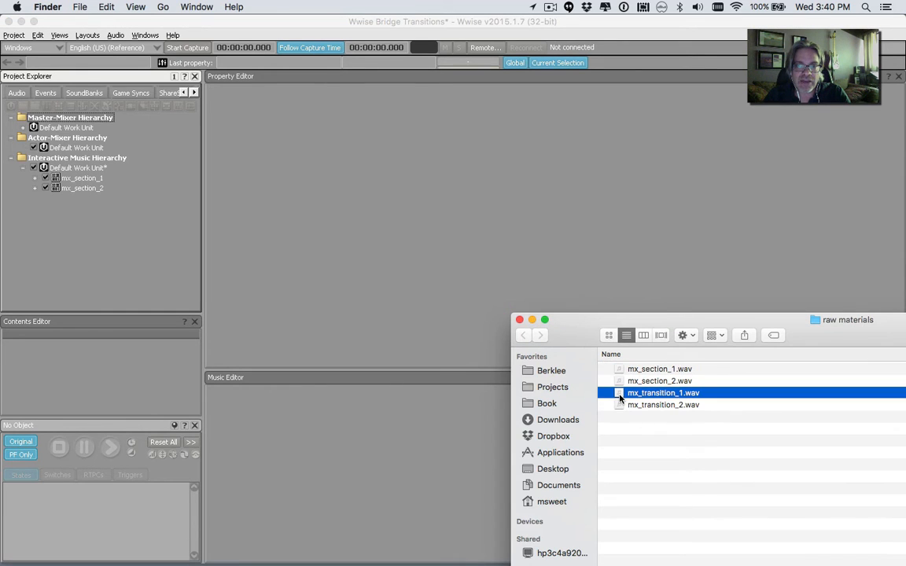
pyautogui.moveTo(619, 397); pyautogui.dragTo(84, 169)
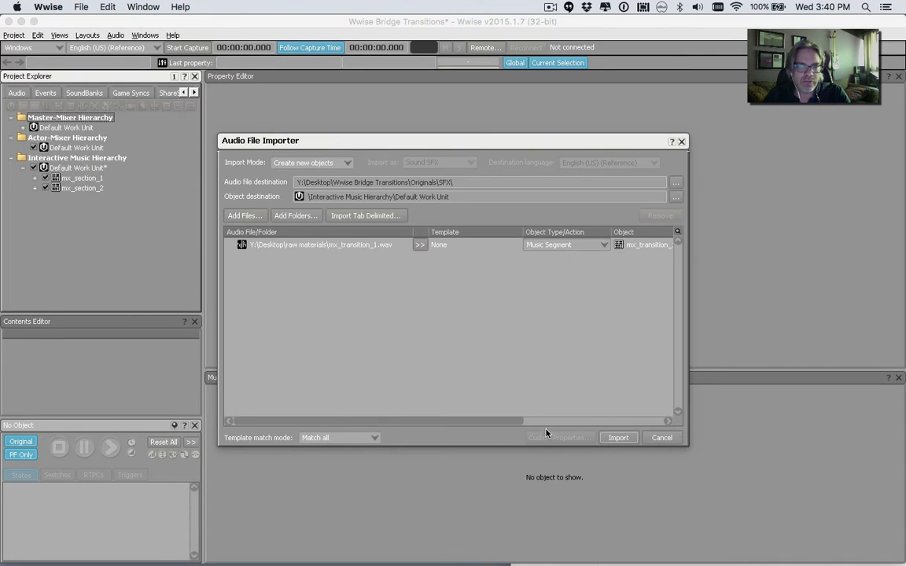
pyautogui.click(617, 436)
# Step: Import mx_transition_2.wav from the "raw materials" folder as a Music Segment into the Interactive Music Hierarchy's Default Work Unit
pyautogui.press('super+Tab')
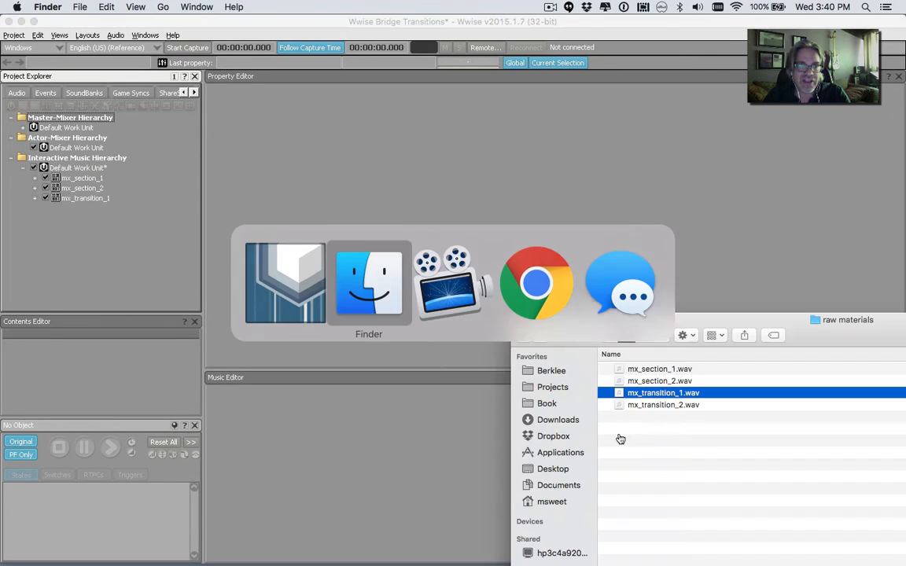
pyautogui.click(657, 405)
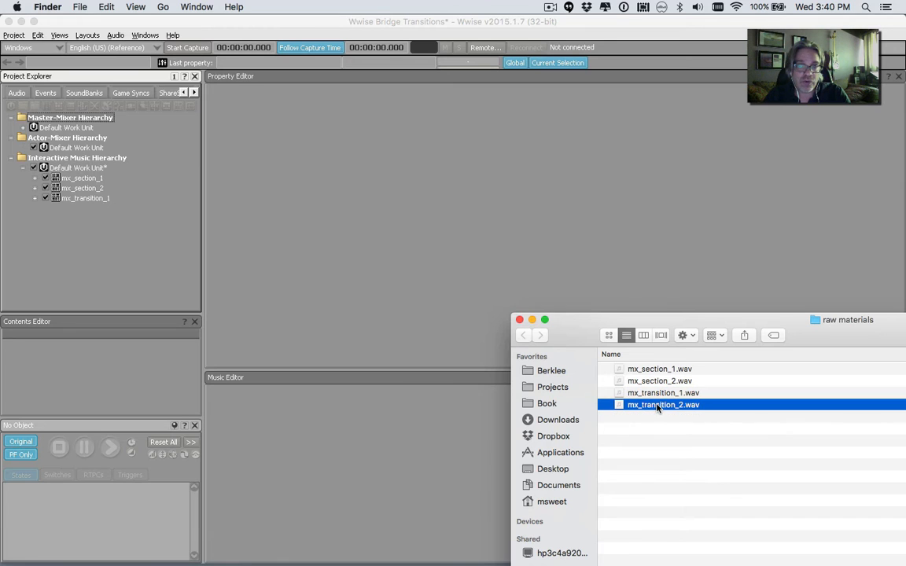
pyautogui.moveTo(657, 405); pyautogui.dragTo(79, 168)
pyautogui.click(617, 437)
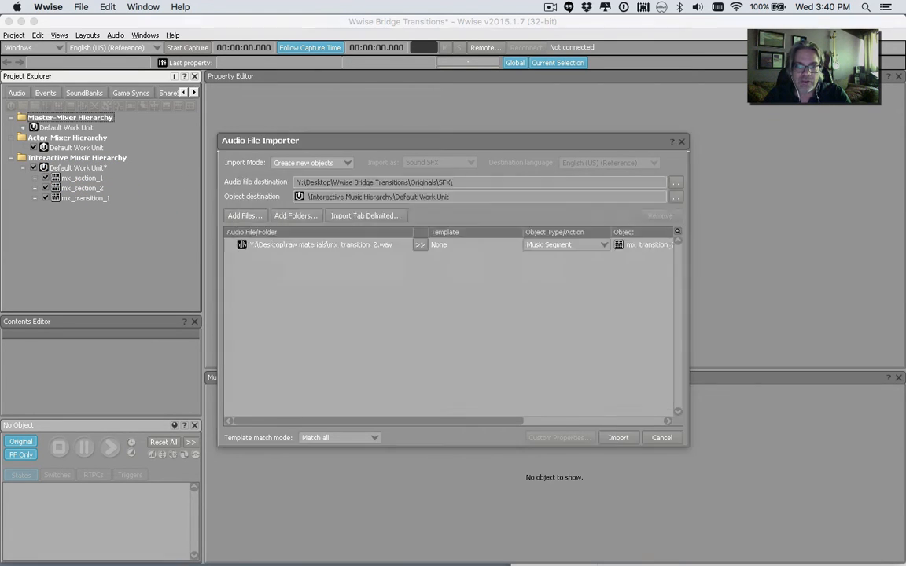
# Step: Rename the mx_section_1 music segment as "mx_section_1 segment"
pyautogui.click(91, 180)
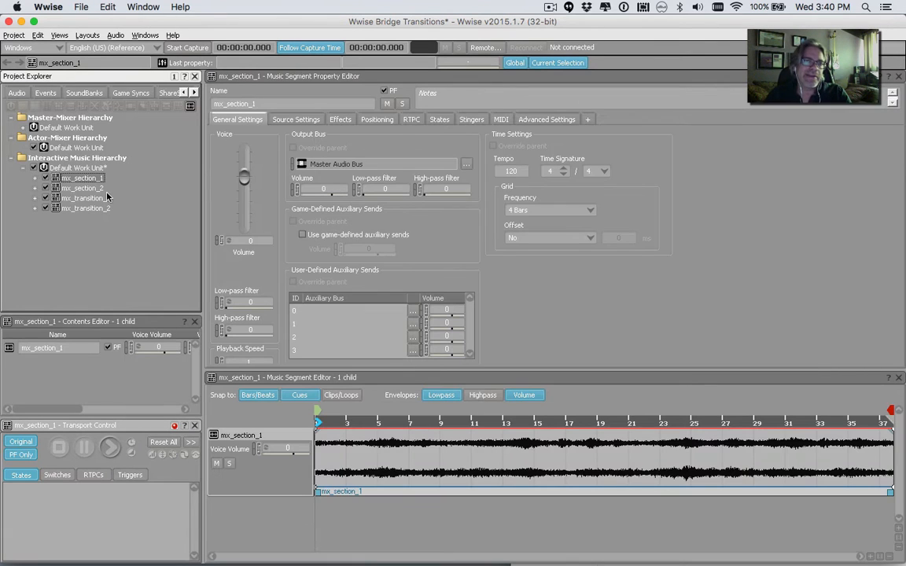
pyautogui.click(278, 104)
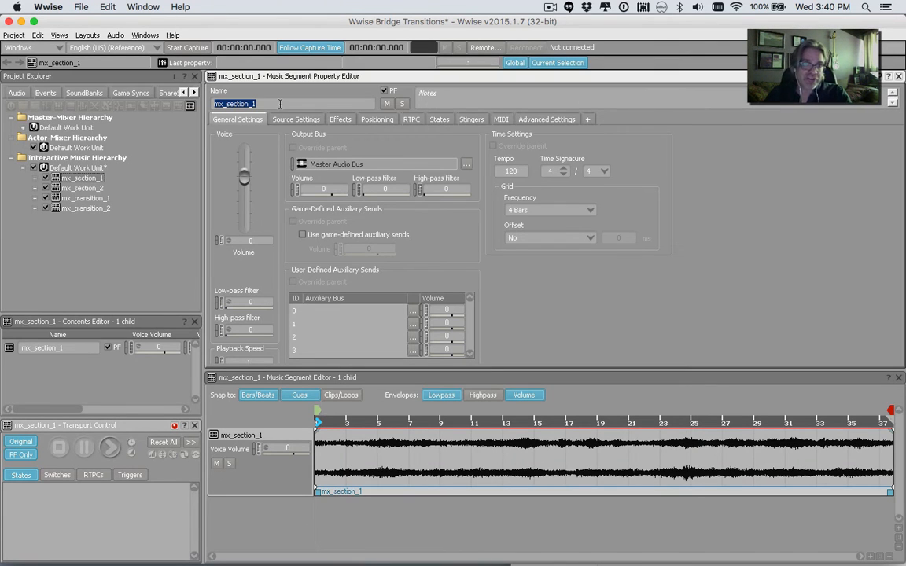
pyautogui.write('segment')
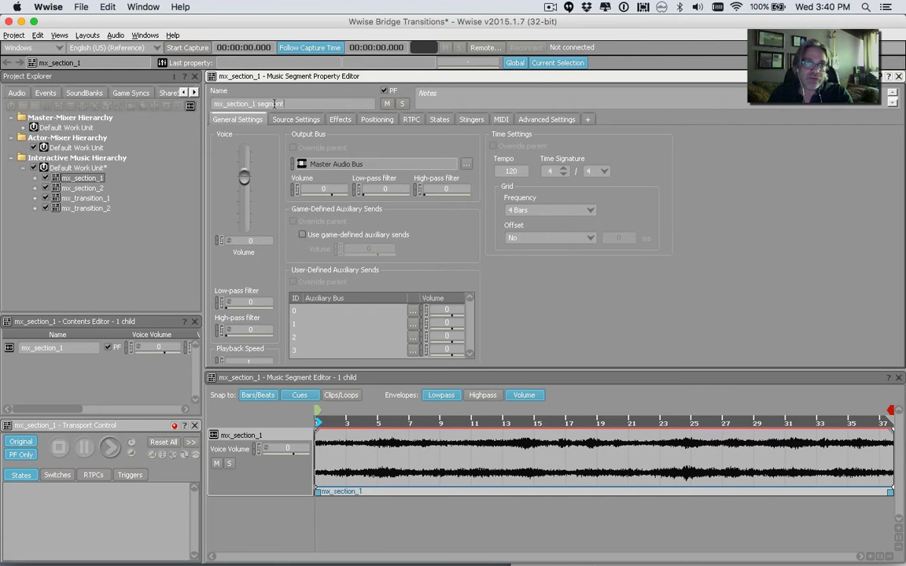
pyautogui.press('Return')
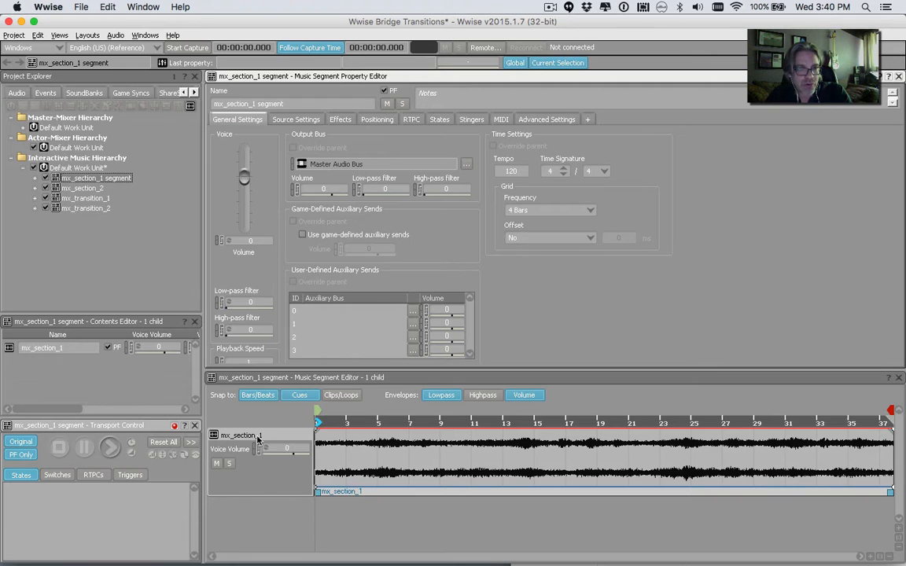
# Step: Rename the mx_section_2 music segment as "mx_section_2 segment"
pyautogui.click(79, 187)
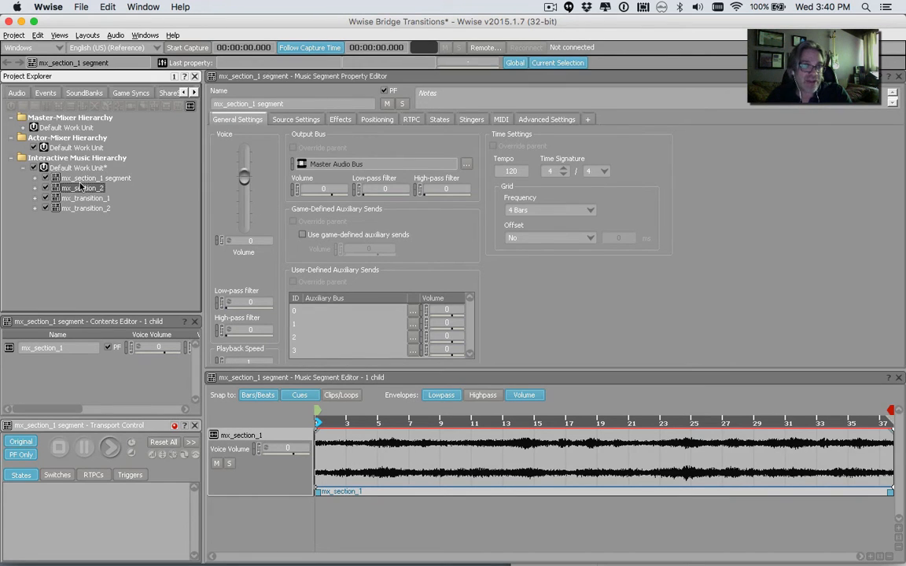
pyautogui.doubleClick(281, 103)
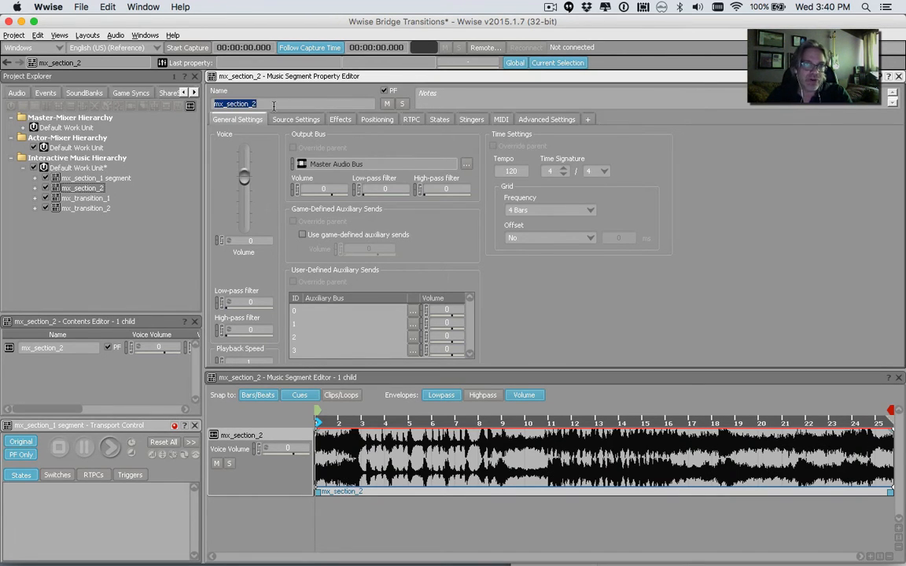
pyautogui.click(274, 105)
pyautogui.write('segment')
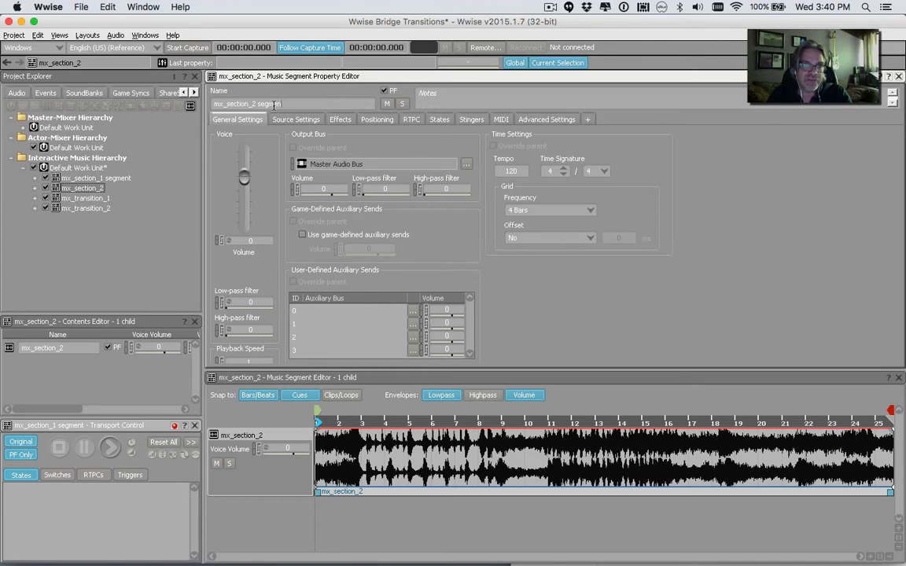
# Step: Rename the mx_transition_1 music segment as "mx_transition_1 segment"
pyautogui.click(108, 198)
pyautogui.click(272, 104)
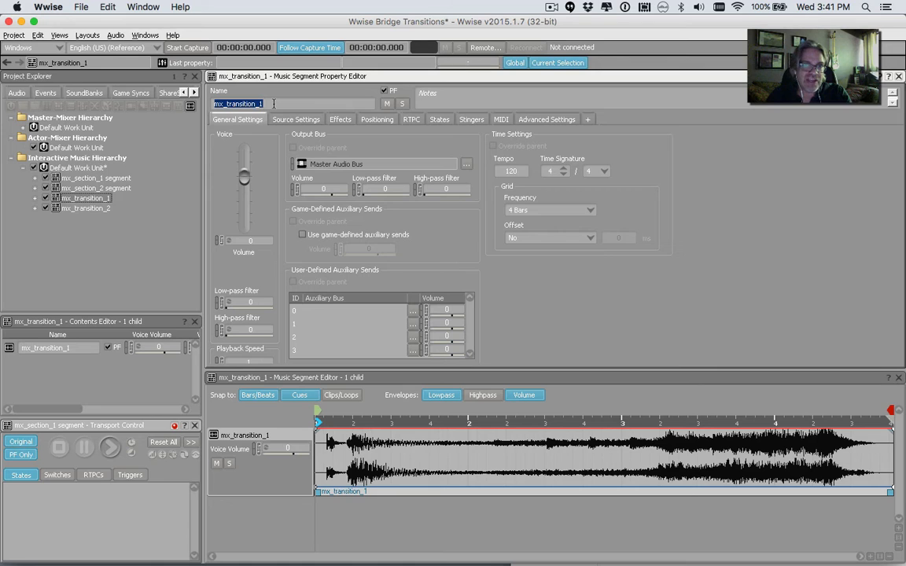
pyautogui.click(267, 103)
pyautogui.write('segment')
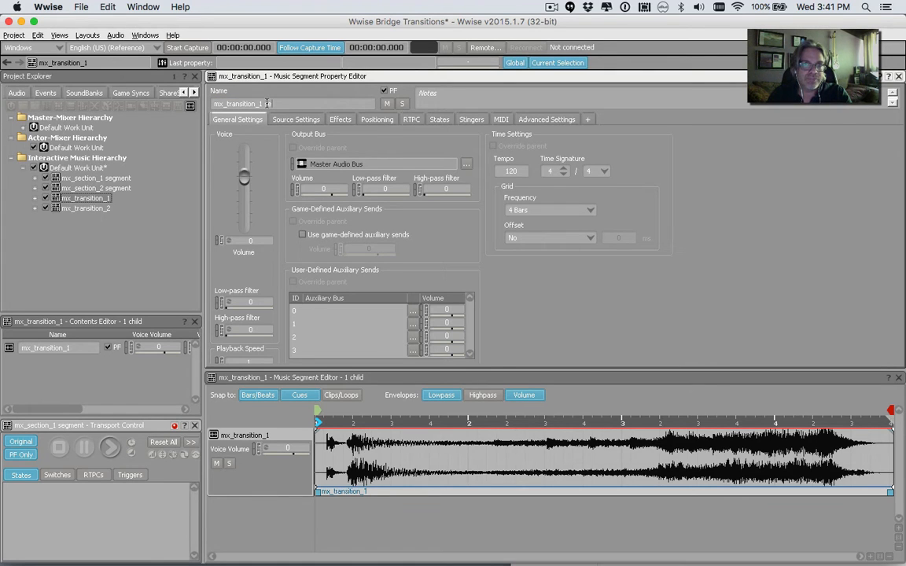
pyautogui.press('Return')
# Step: Rename the mx_transition_2 music segment as "mx_transition_2 segment"
pyautogui.click(110, 207)
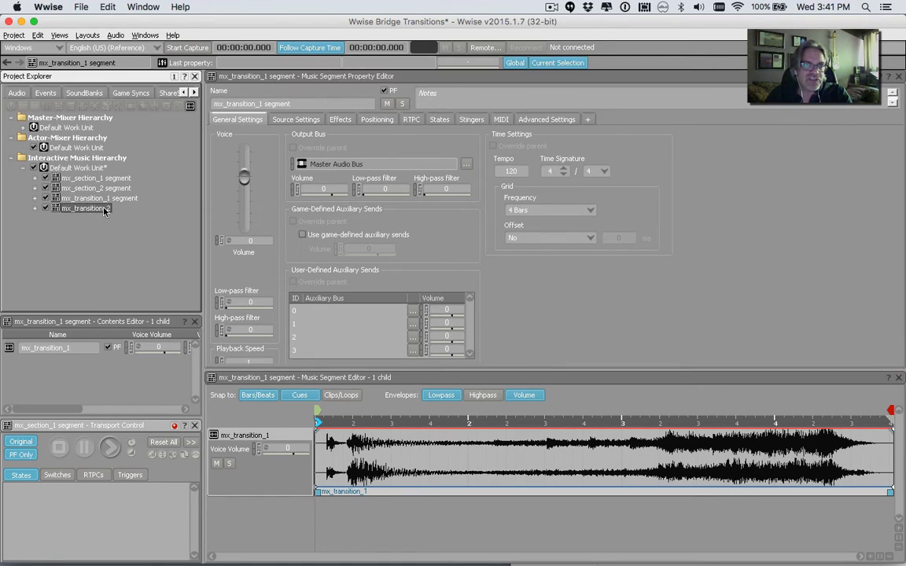
pyautogui.click(279, 104)
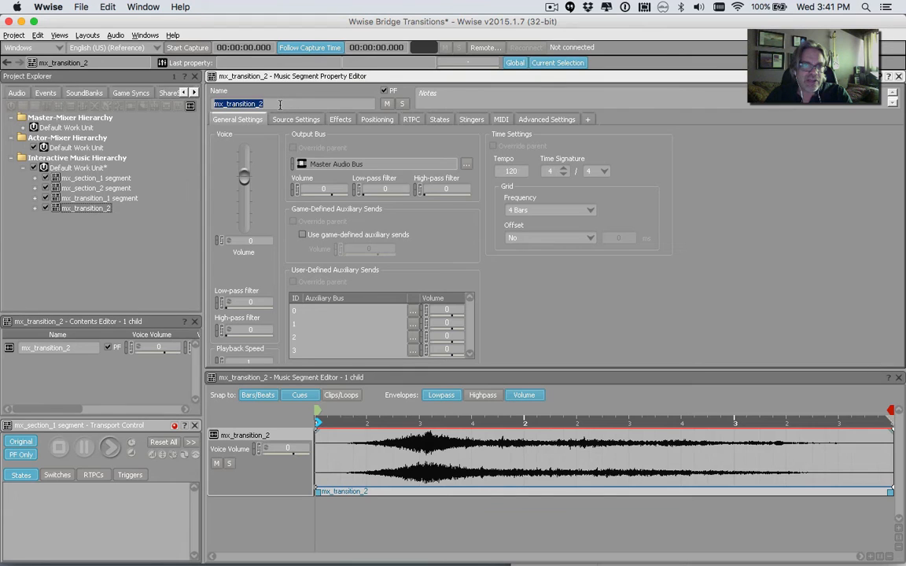
pyautogui.click(276, 103)
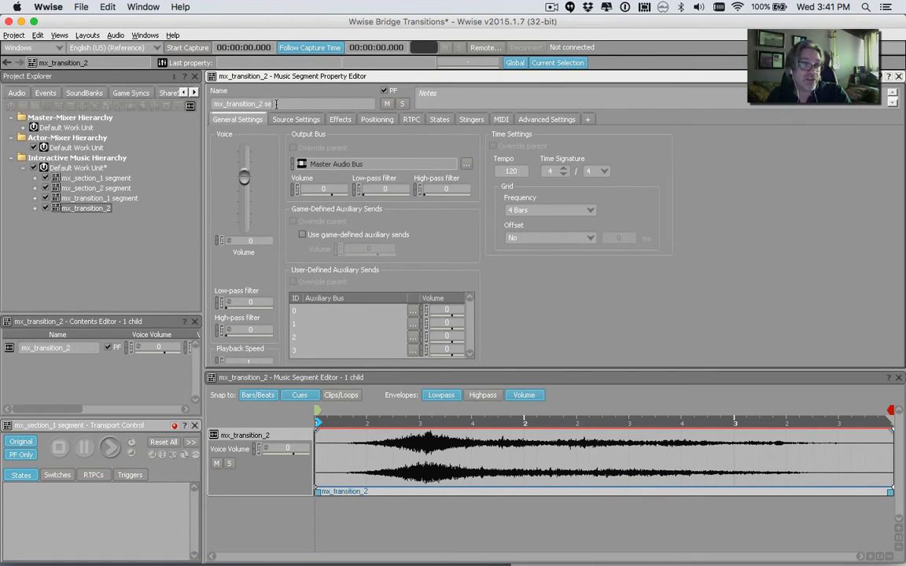
pyautogui.write('segment')
pyautogui.press('Return')
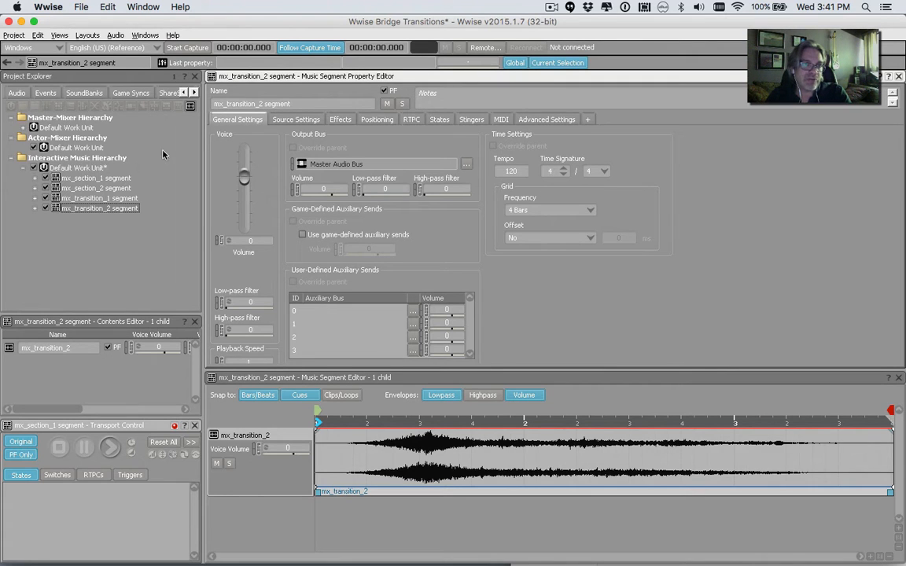
# Step: Create a Music Playlist Container as new parent of mx_section_1 segment and name it "section 1 Playlist Container"
pyautogui.click(115, 178)
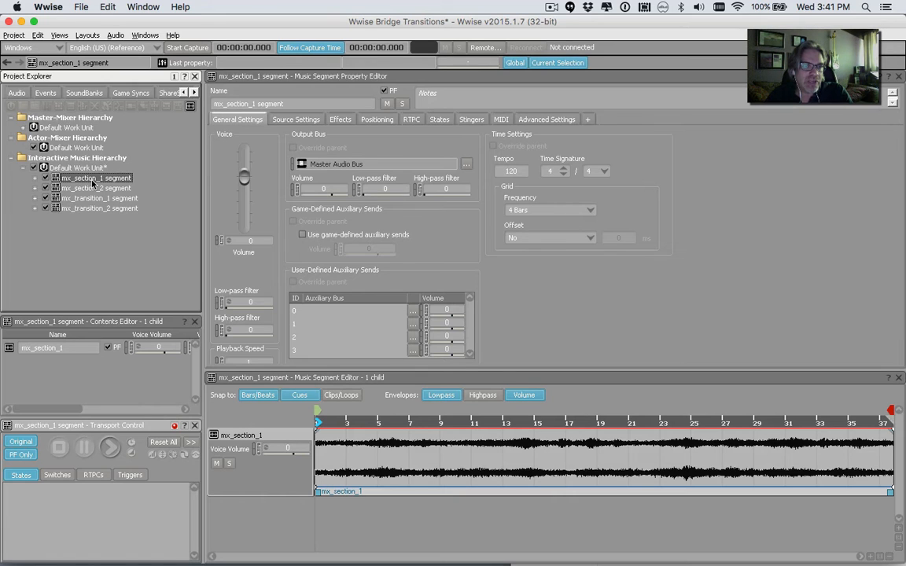
pyautogui.rightClick(93, 182)
pyautogui.moveTo(196, 188)
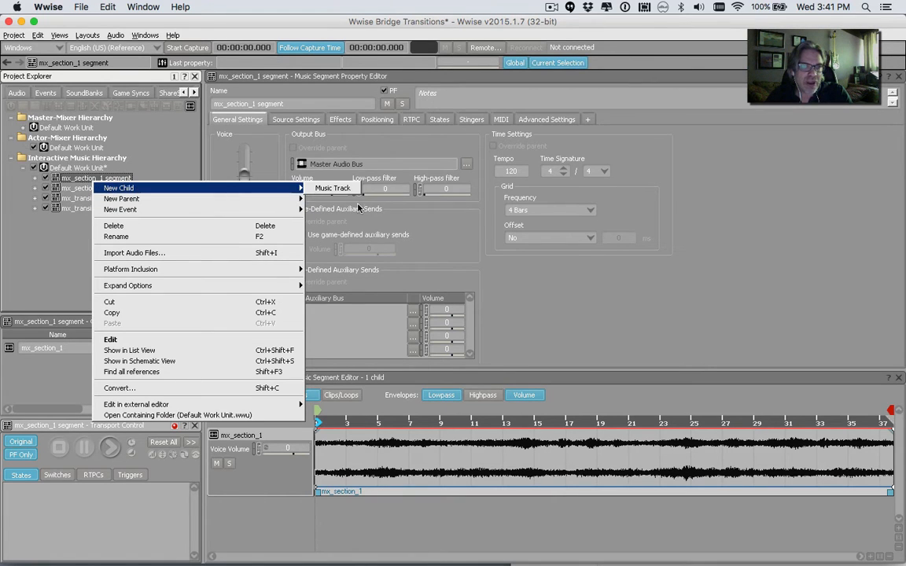
pyautogui.moveTo(259, 199)
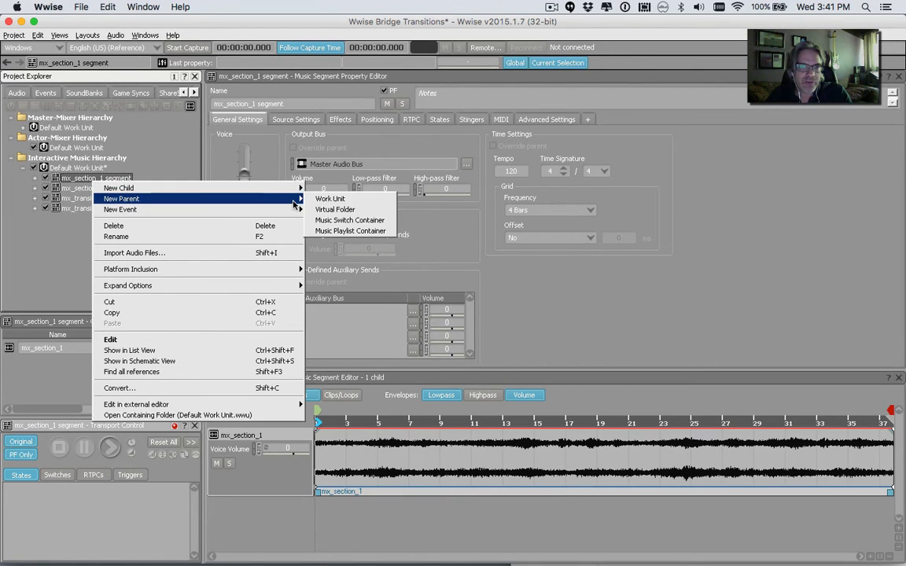
pyautogui.click(346, 230)
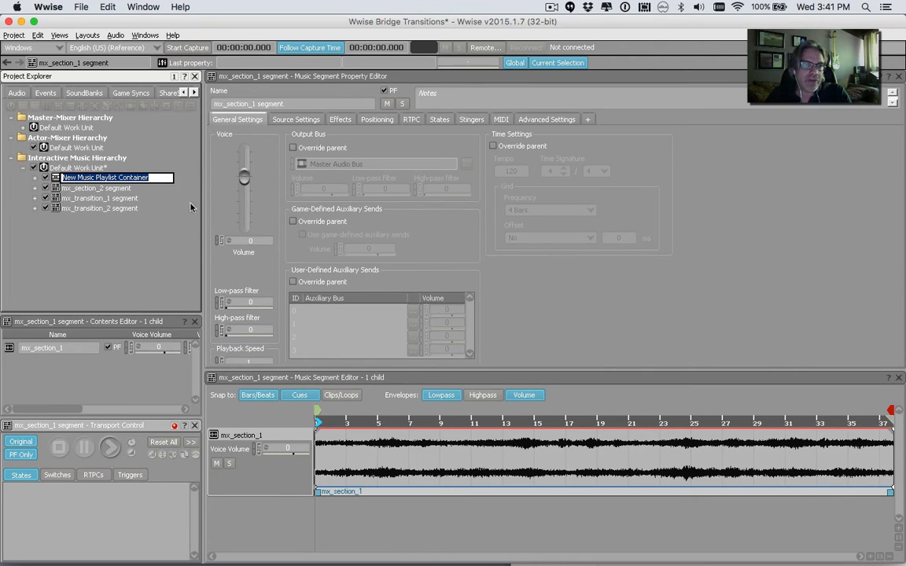
pyautogui.press('Right')
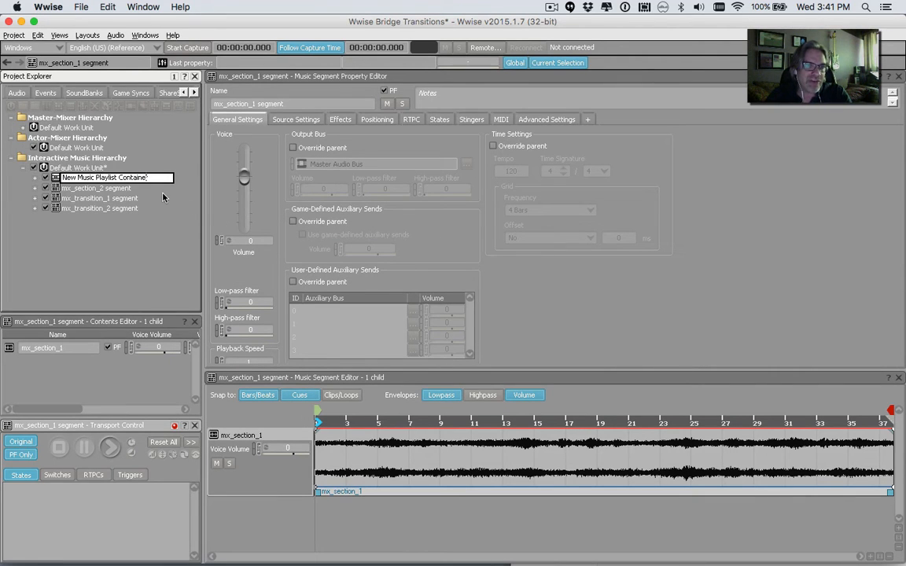
pyautogui.moveTo(97, 178); pyautogui.dragTo(32, 176)
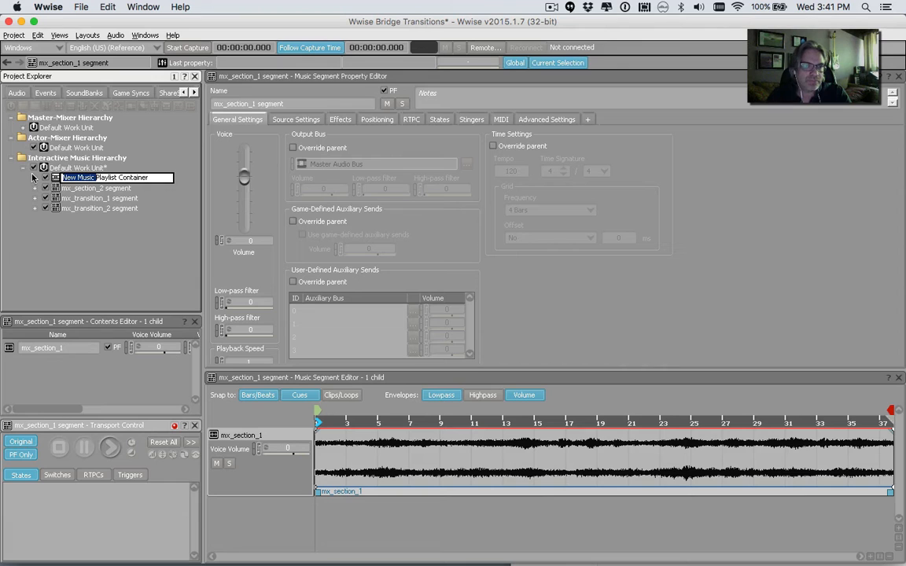
pyautogui.write('section 1')
pyautogui.click(32, 177)
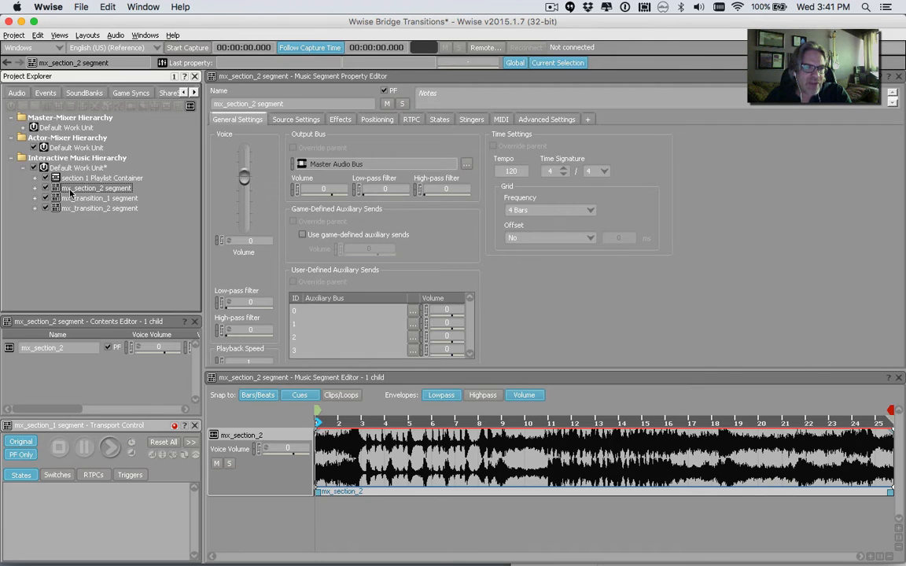
# Step: Create a Music Playlist Container as new parent of mx_section_2 segment and name it "section 2 Playlist Container"
pyautogui.rightClick(70, 193)
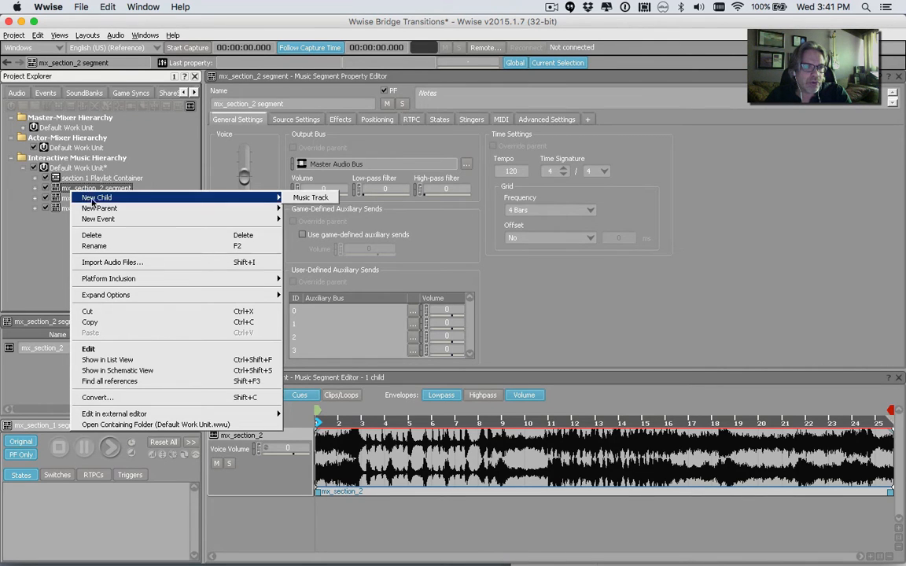
pyautogui.moveTo(137, 208)
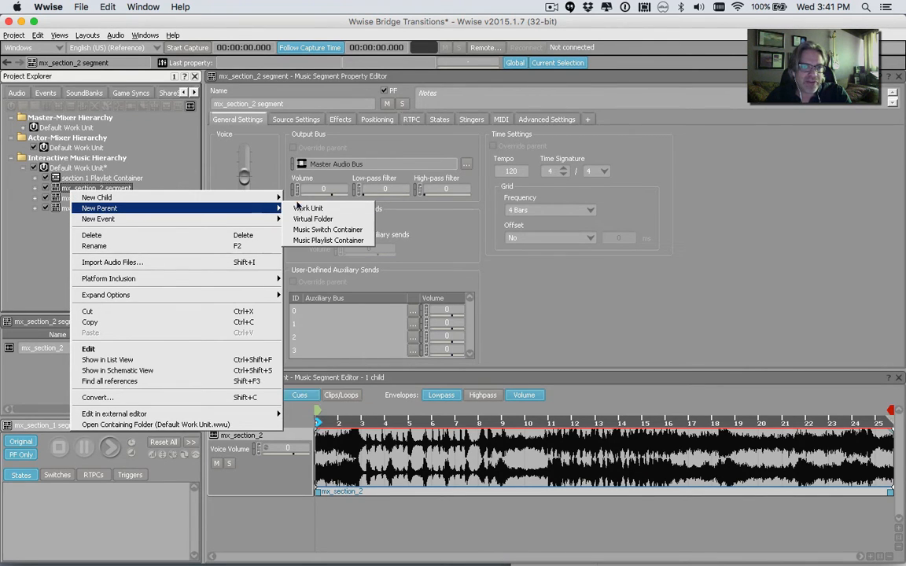
pyautogui.click(315, 240)
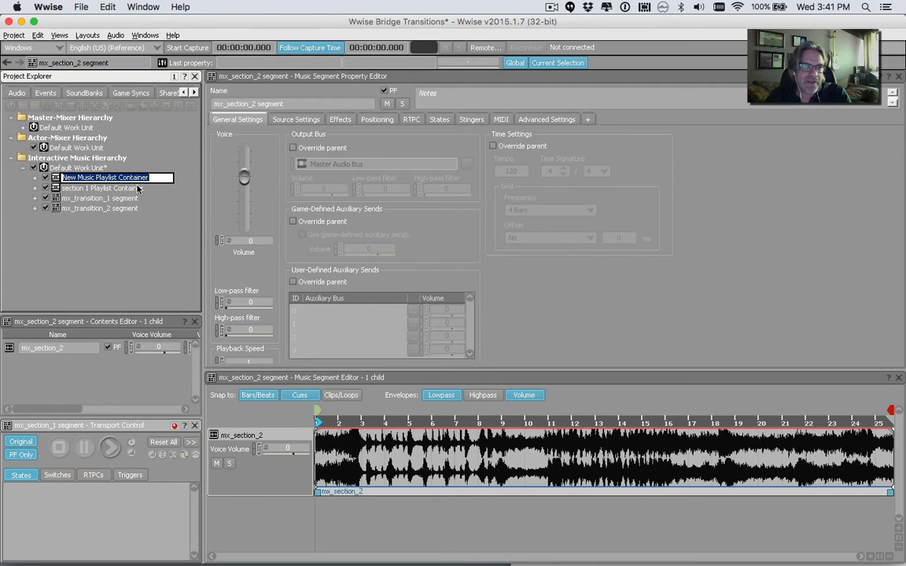
pyautogui.click(75, 177)
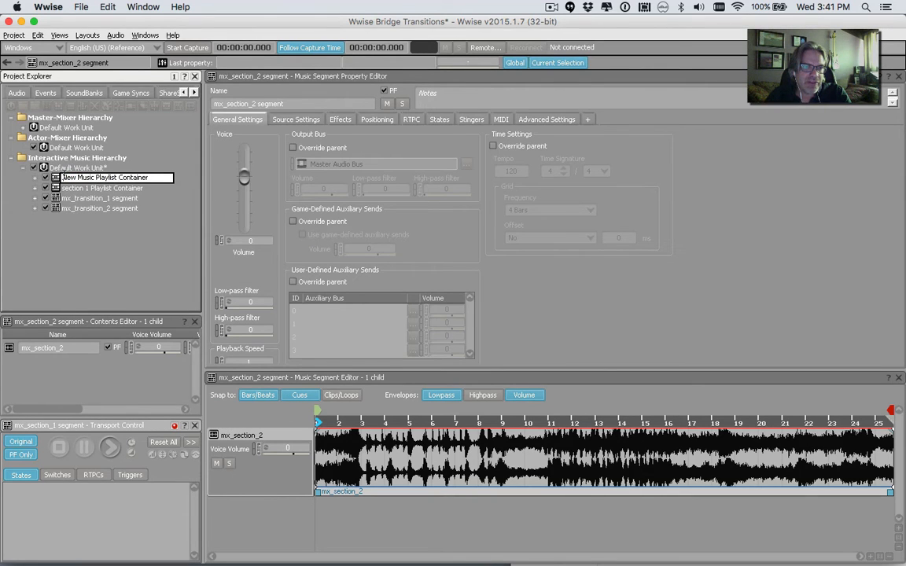
pyautogui.moveTo(63, 177); pyautogui.dragTo(95, 178)
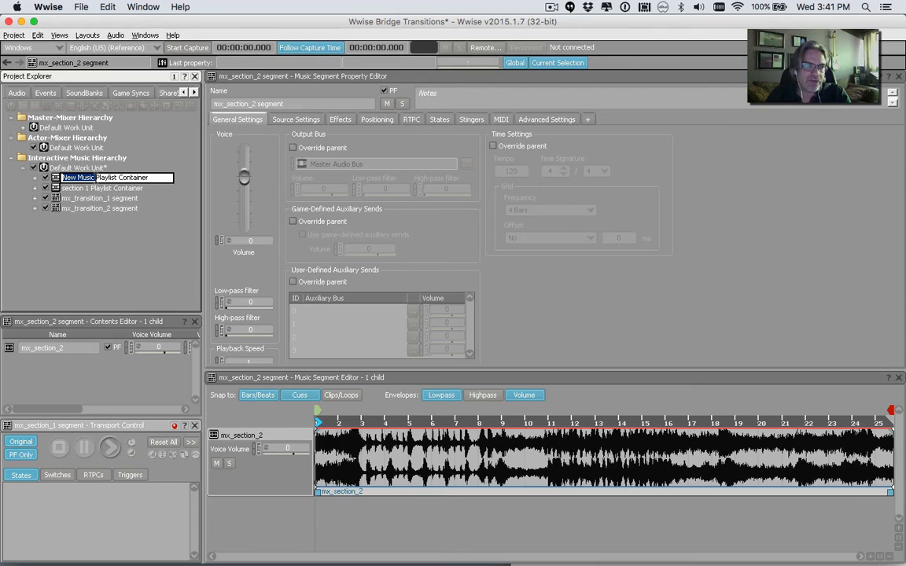
pyautogui.write('section')
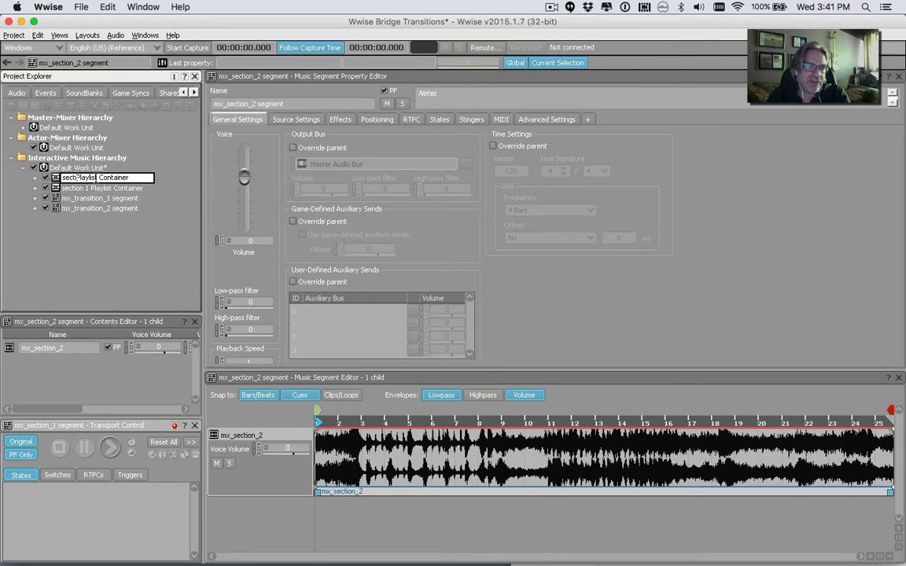
pyautogui.write(' 2')
pyautogui.press('Return')
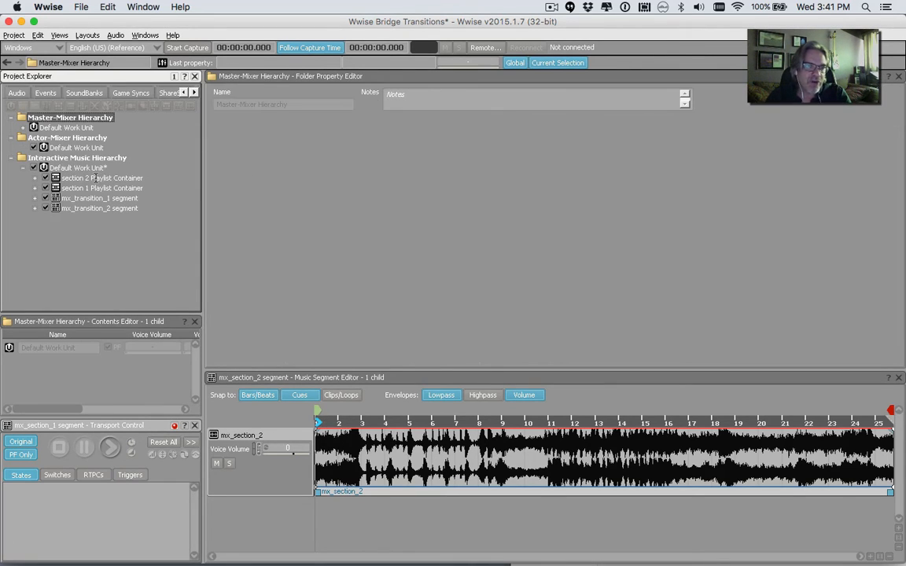
# Step: Add mx_section_2 segment to the playlist of section 2 Playlist Container and set its loop count to Infinite
pyautogui.click(35, 177)
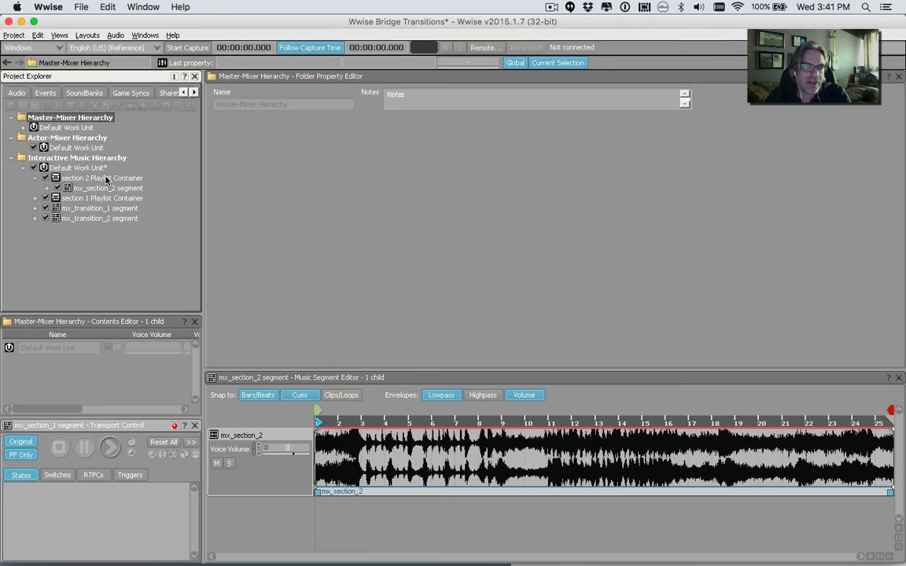
pyautogui.click(106, 179)
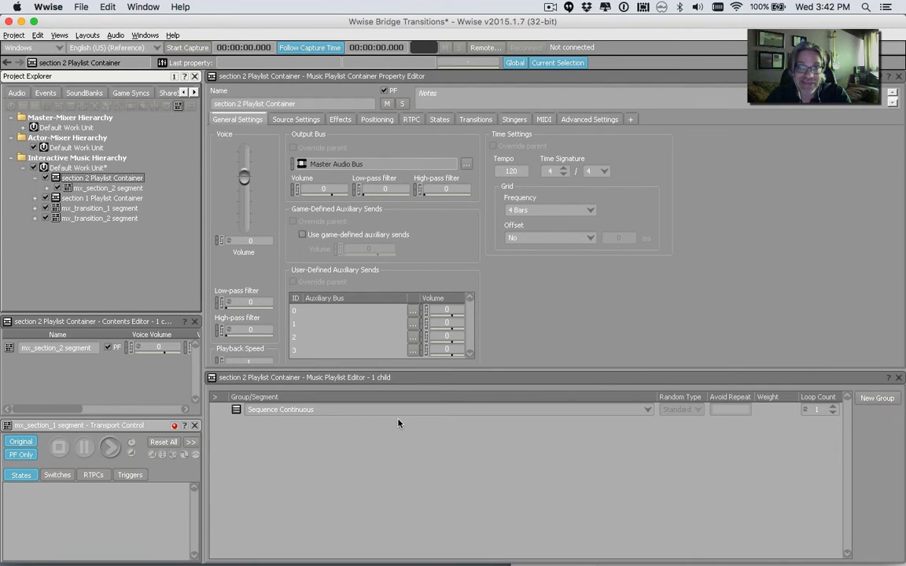
pyautogui.moveTo(120, 191); pyautogui.dragTo(289, 437)
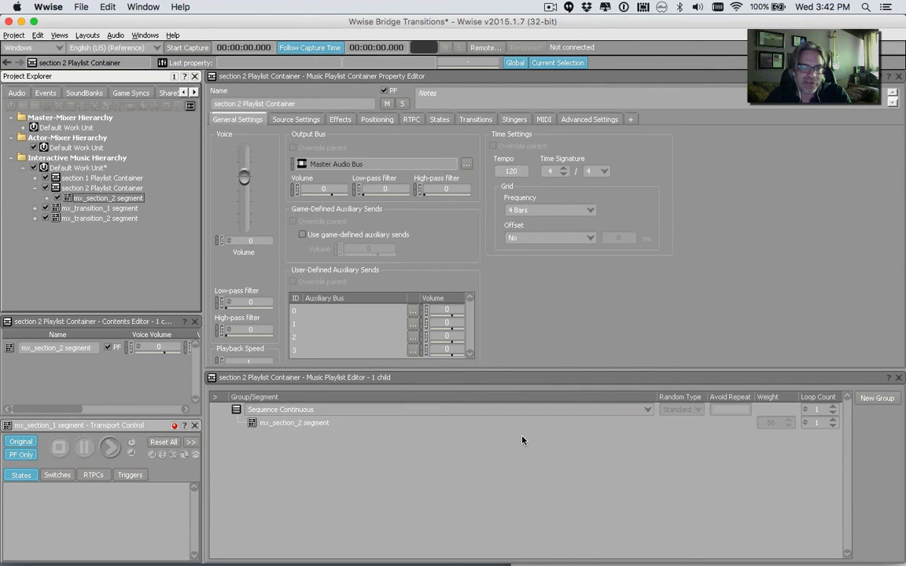
pyautogui.click(832, 426)
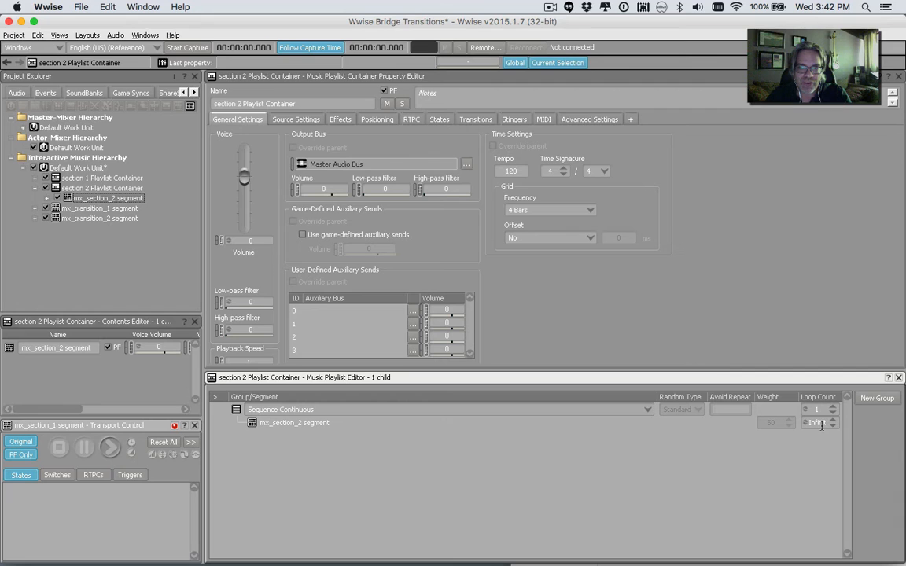
# Step: Add mx_section_1 segment to section 1 Playlist Container's playlist with an Infinite loop count, and save the project
pyautogui.click(35, 179)
pyautogui.click(71, 179)
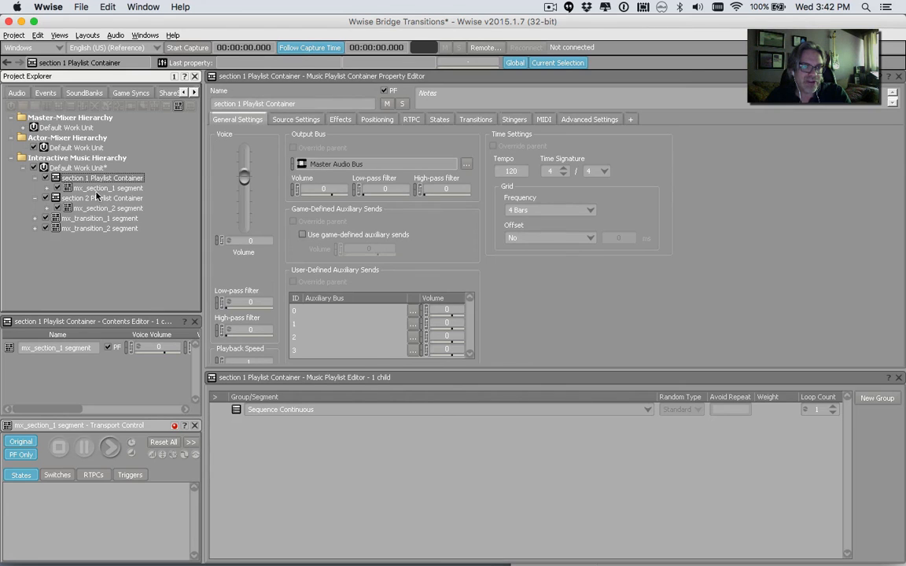
pyautogui.moveTo(118, 188); pyautogui.dragTo(388, 412)
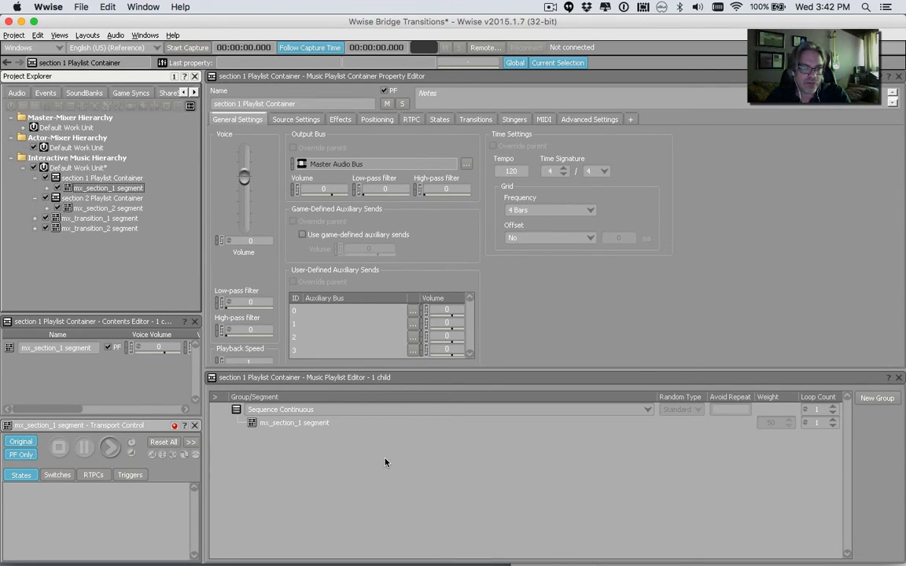
pyautogui.click(833, 425)
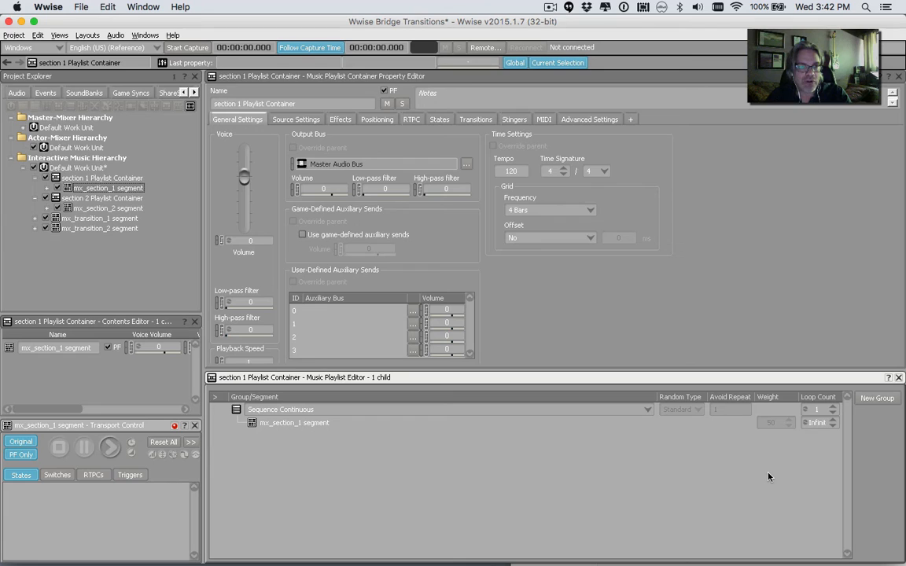
pyautogui.hotkey('ctrl', 's')
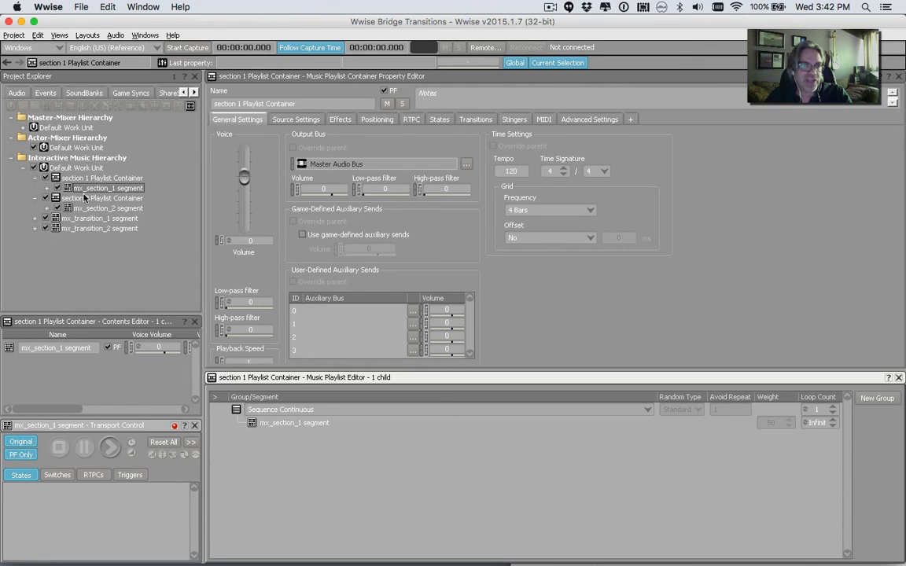
# Step: Create a Music Switch Container as new parent of both section playlist containers, keeping its default name
pyautogui.click(35, 178)
pyautogui.click(34, 188)
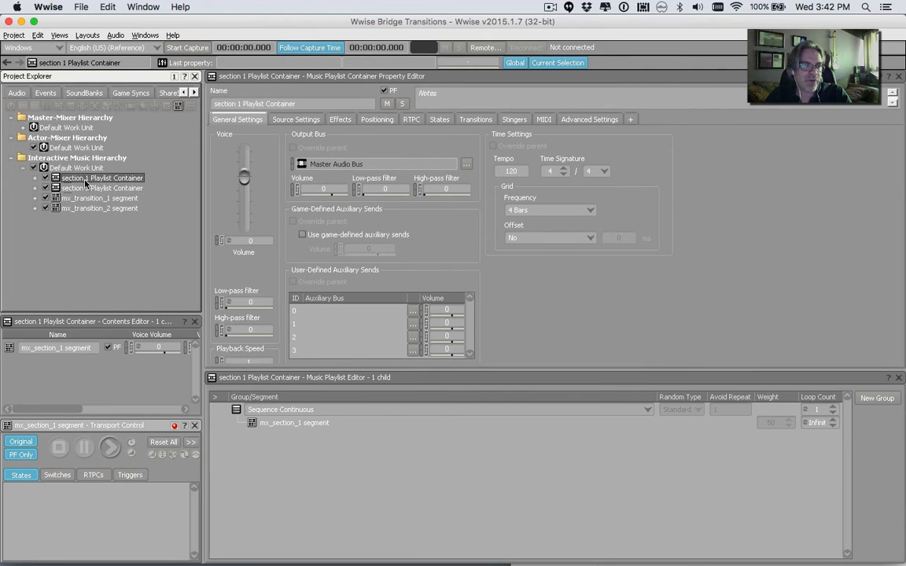
pyautogui.click(87, 189)
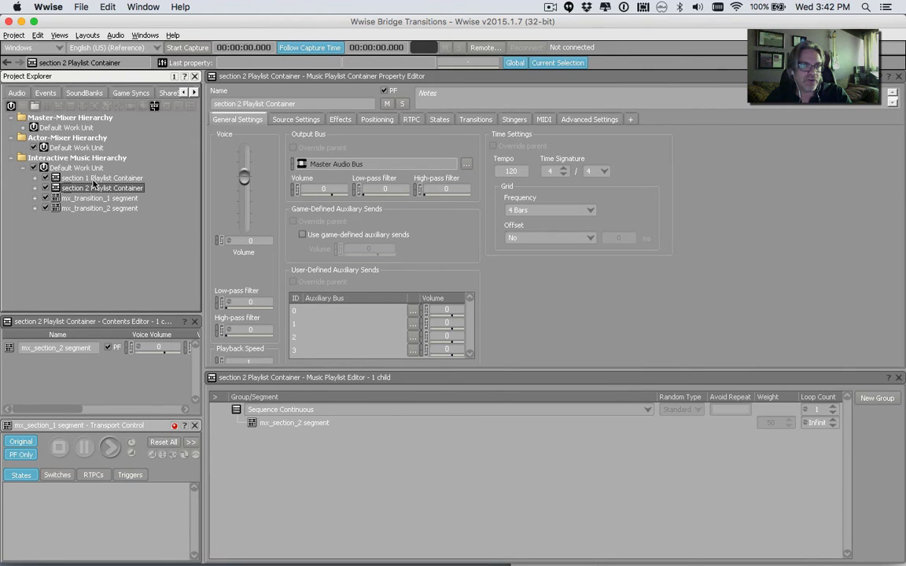
pyautogui.keyDown('shift'); pyautogui.click(93, 180); pyautogui.keyUp('shift')
pyautogui.rightClick(93, 183)
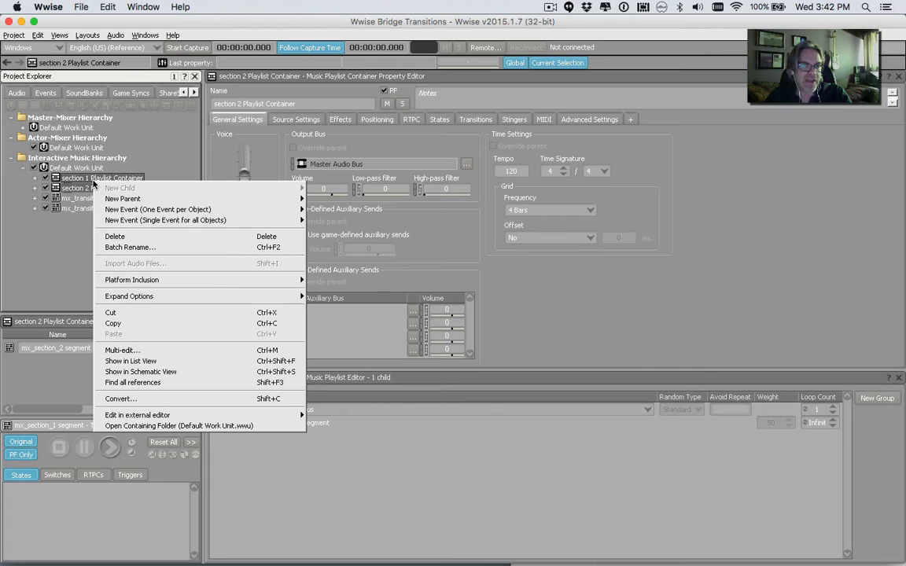
pyautogui.moveTo(302, 211)
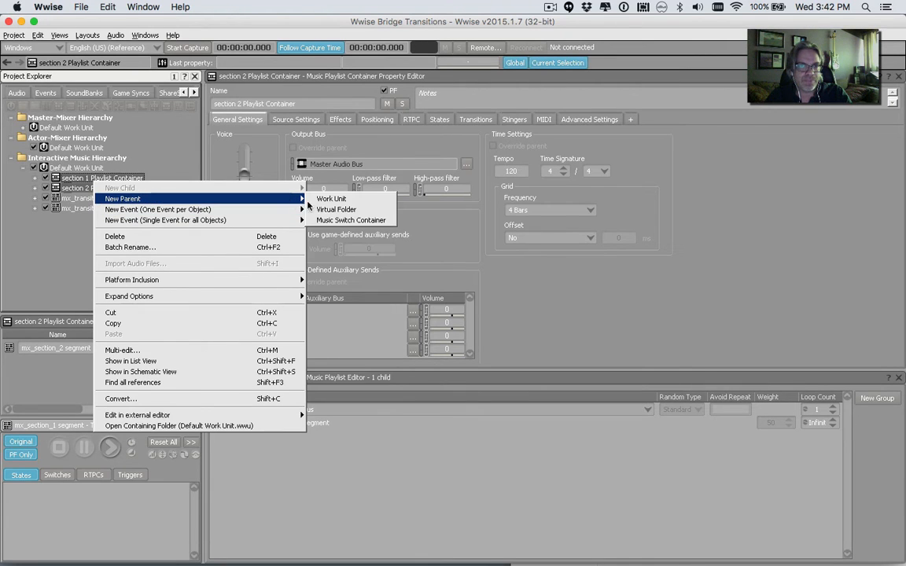
pyautogui.click(338, 221)
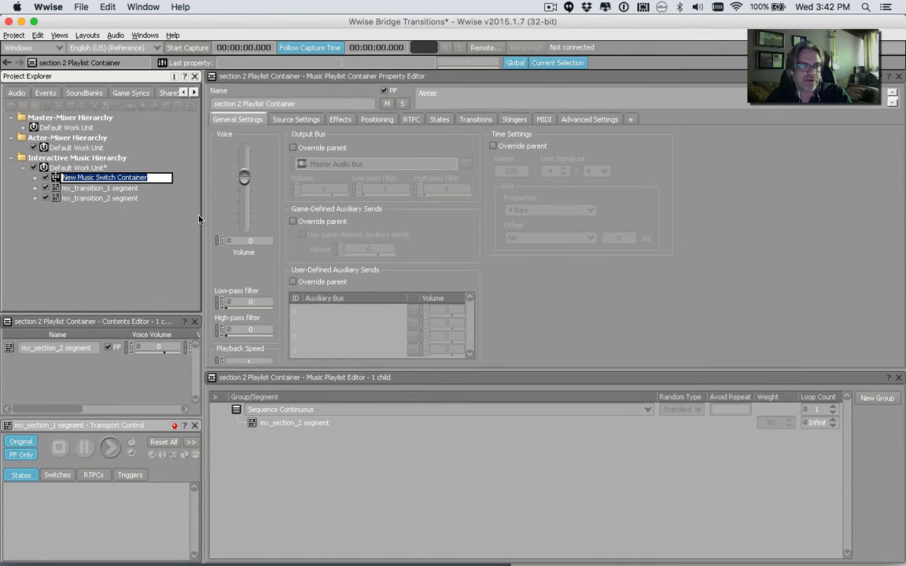
pyautogui.click(157, 234)
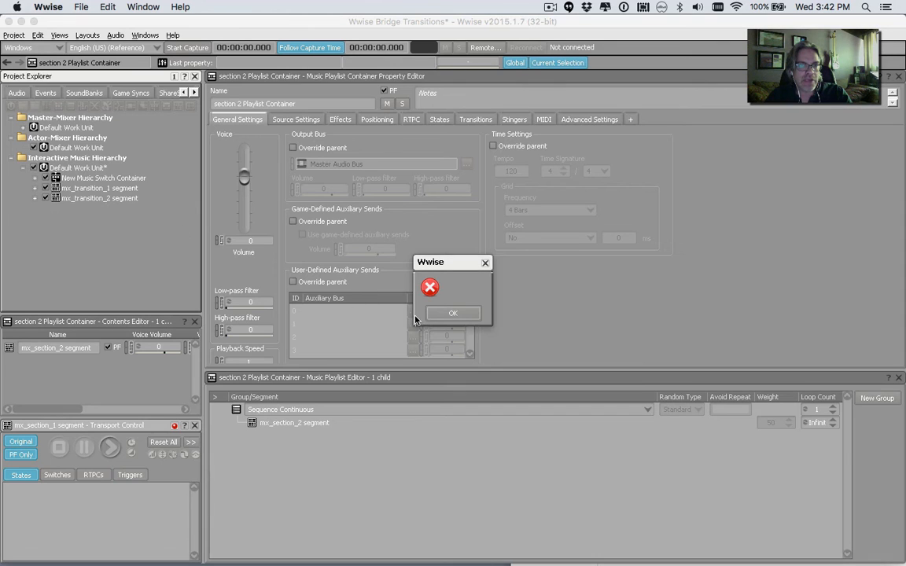
pyautogui.click(449, 315)
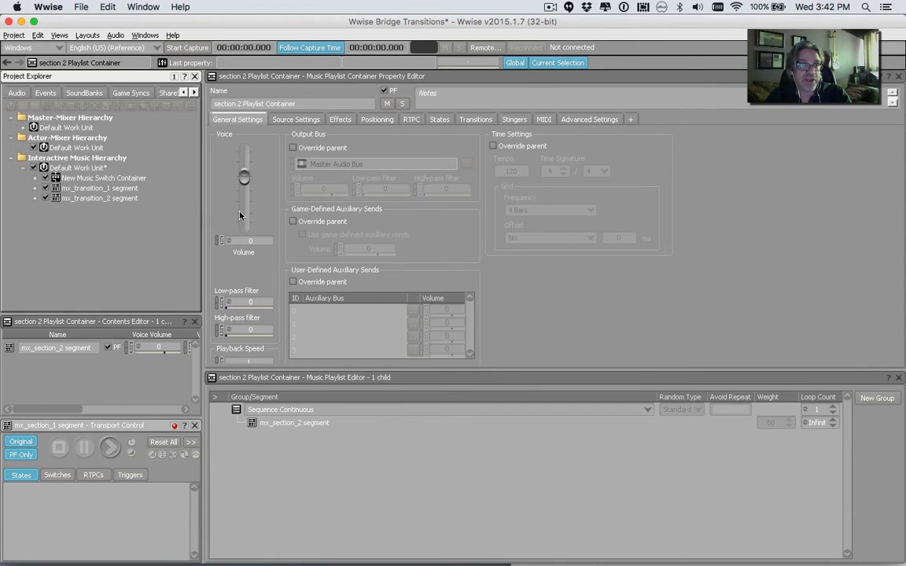
# Step: Expand New Music Switch Container and audition section 1 Playlist Container, stopping playback after a short listen
pyautogui.click(34, 179)
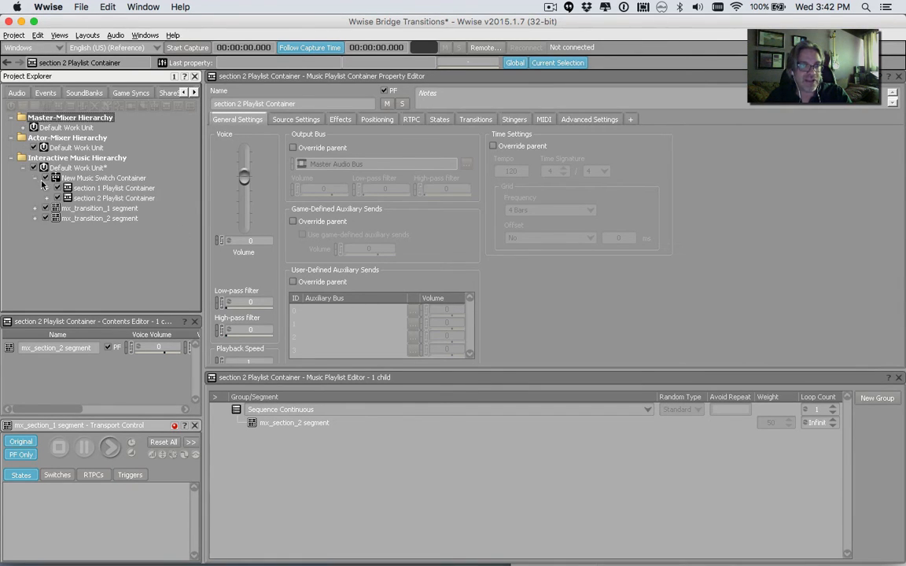
pyautogui.click(93, 191)
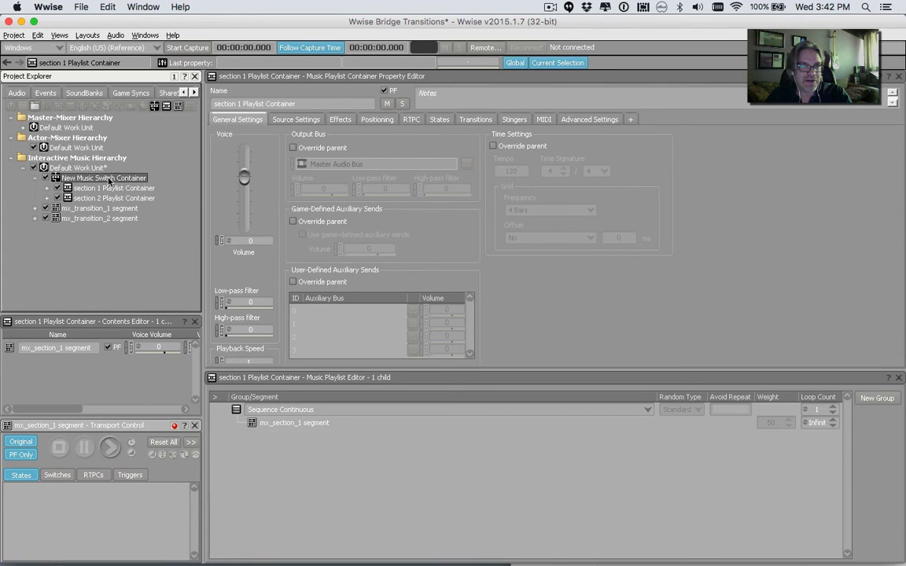
pyautogui.click(107, 178)
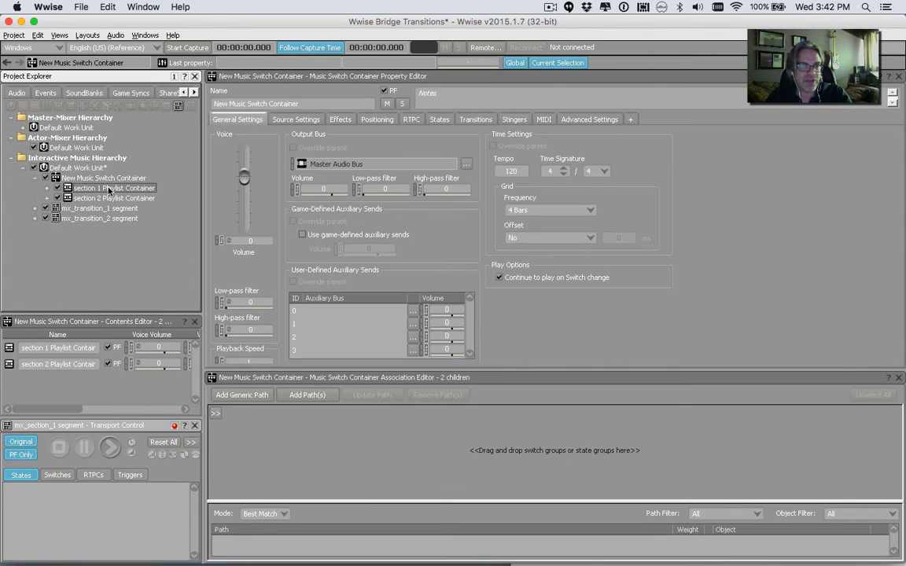
pyautogui.click(97, 187)
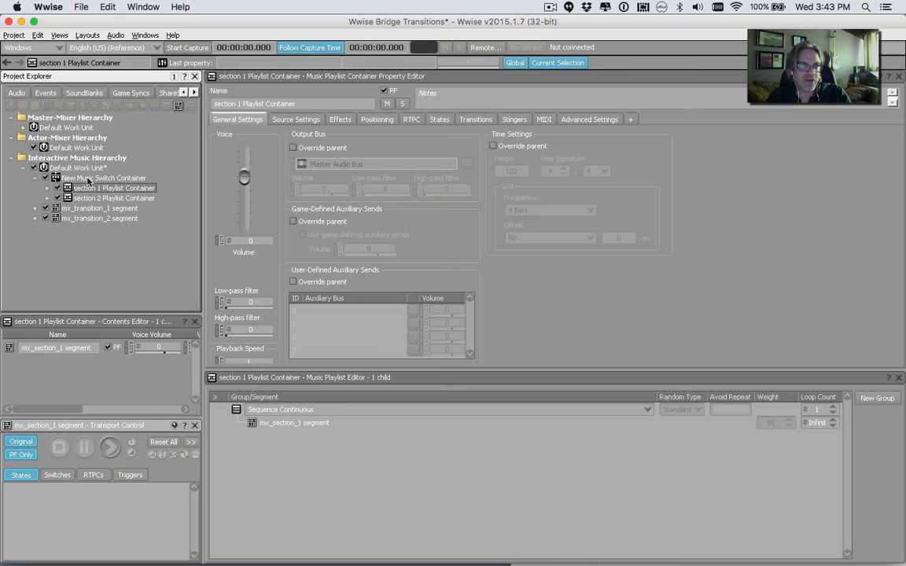
pyautogui.click(90, 188)
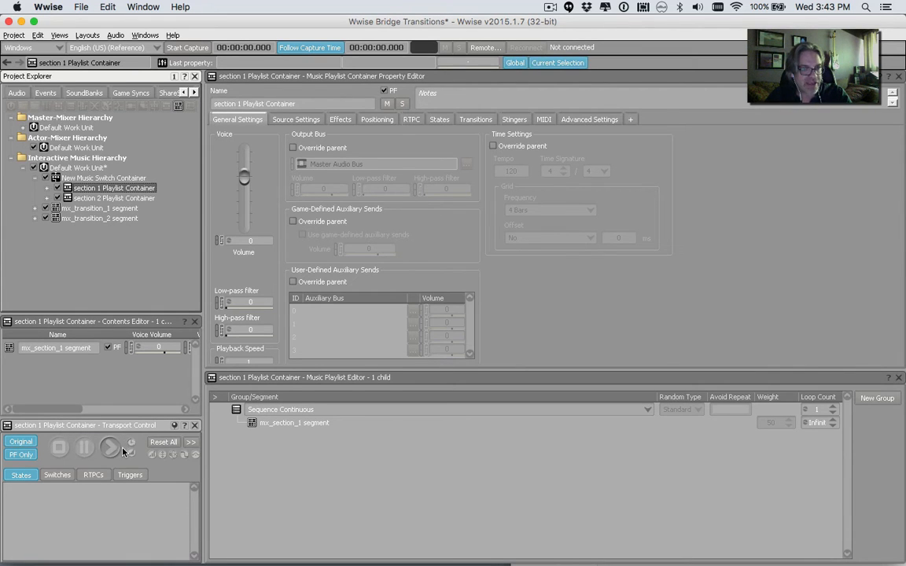
pyautogui.click(111, 448)
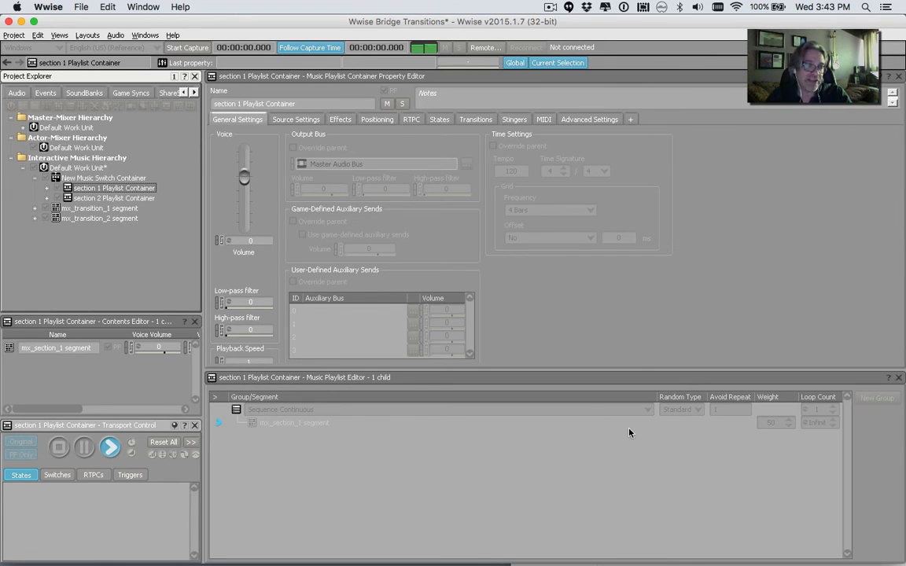
pyautogui.click(59, 447)
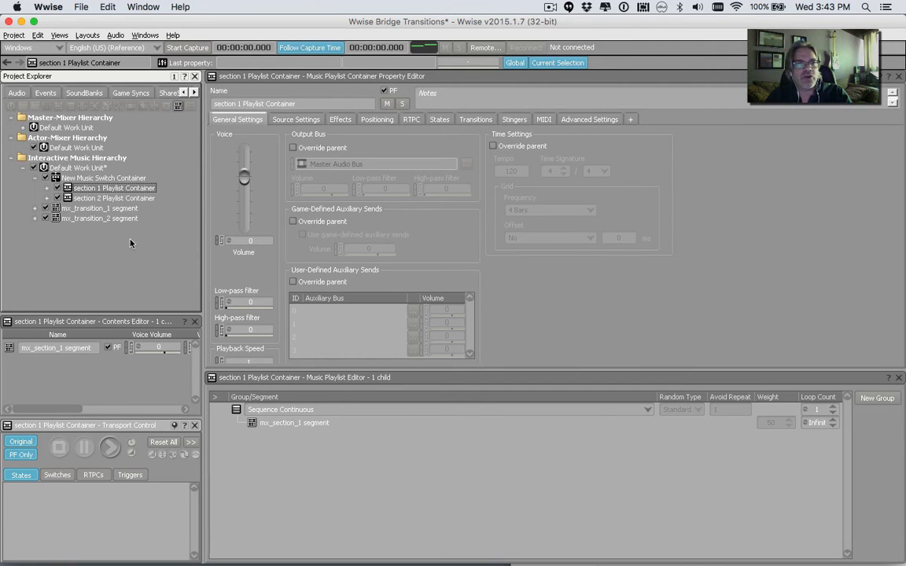
# Step: Create a State Group named "Player State" in the Default Work Unit under States in the Game Syncs
pyautogui.click(124, 178)
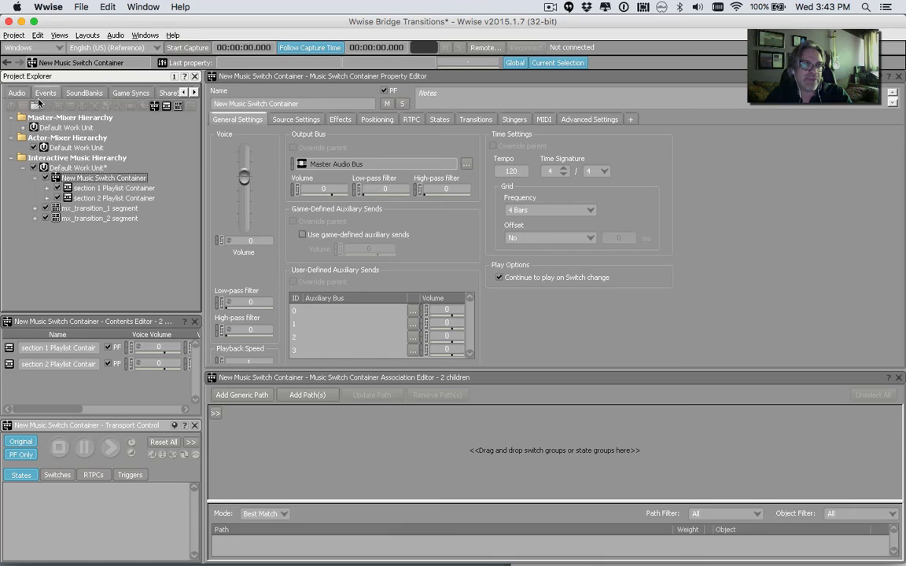
pyautogui.click(121, 96)
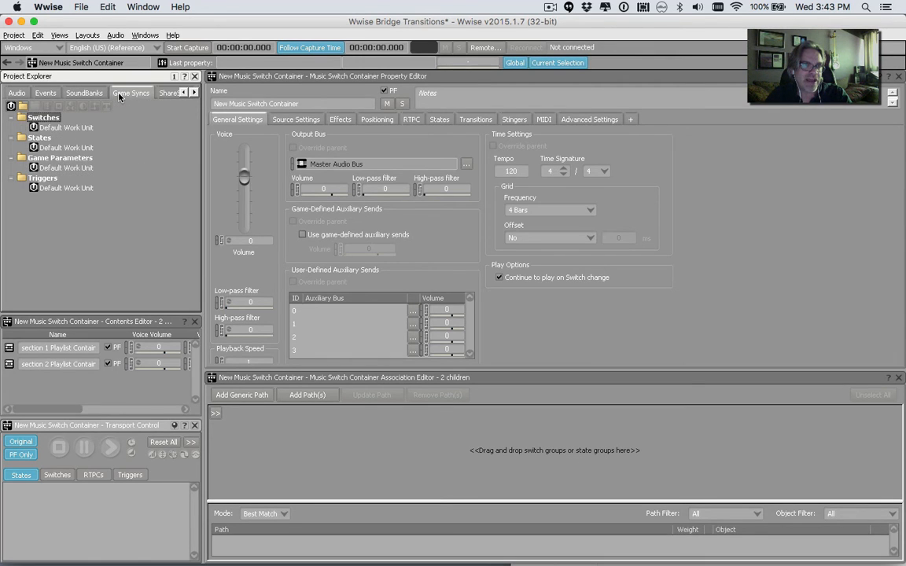
pyautogui.click(62, 149)
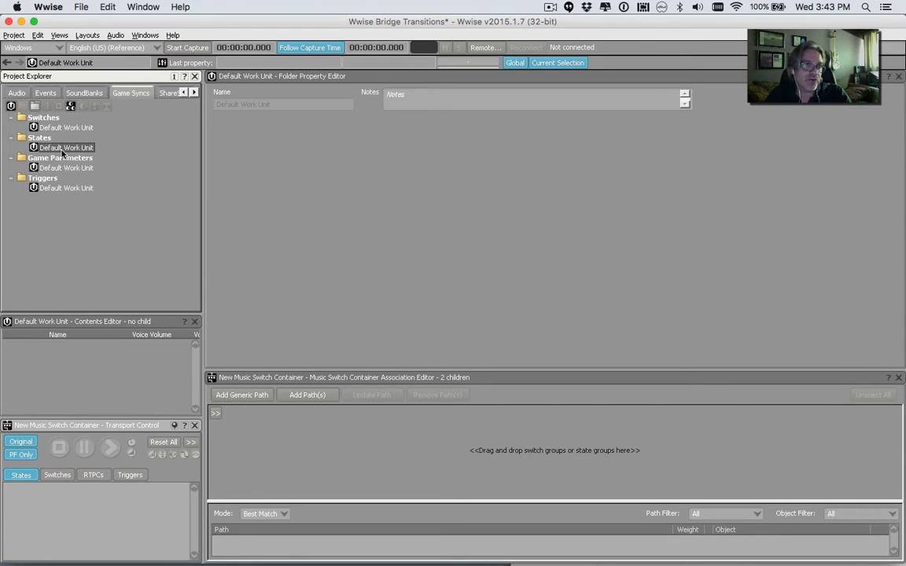
pyautogui.rightClick(52, 152)
pyautogui.moveTo(255, 156)
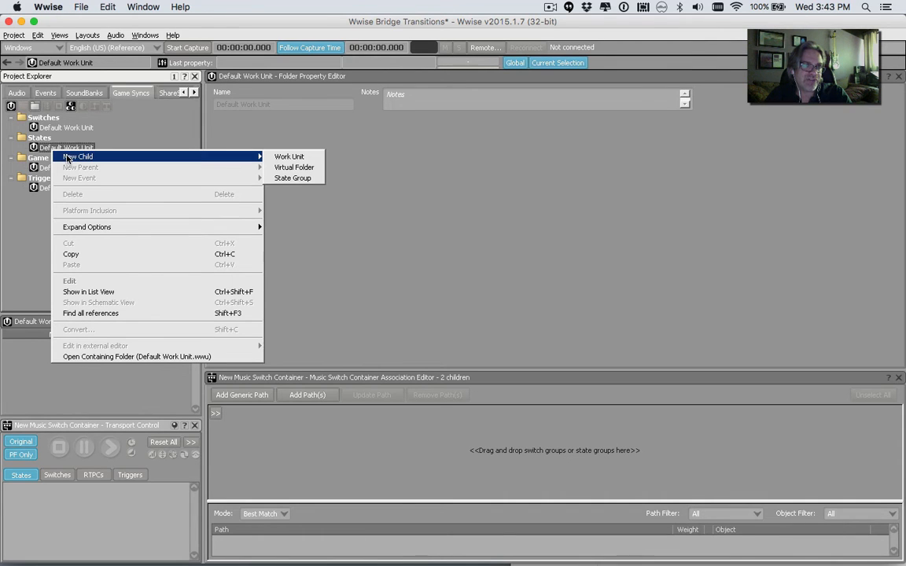
pyautogui.click(284, 179)
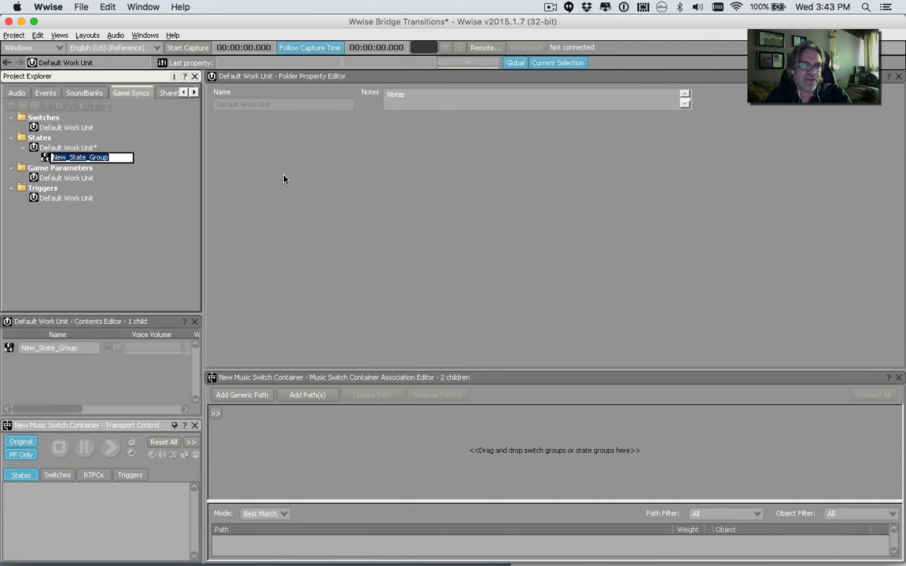
pyautogui.write('Player State')
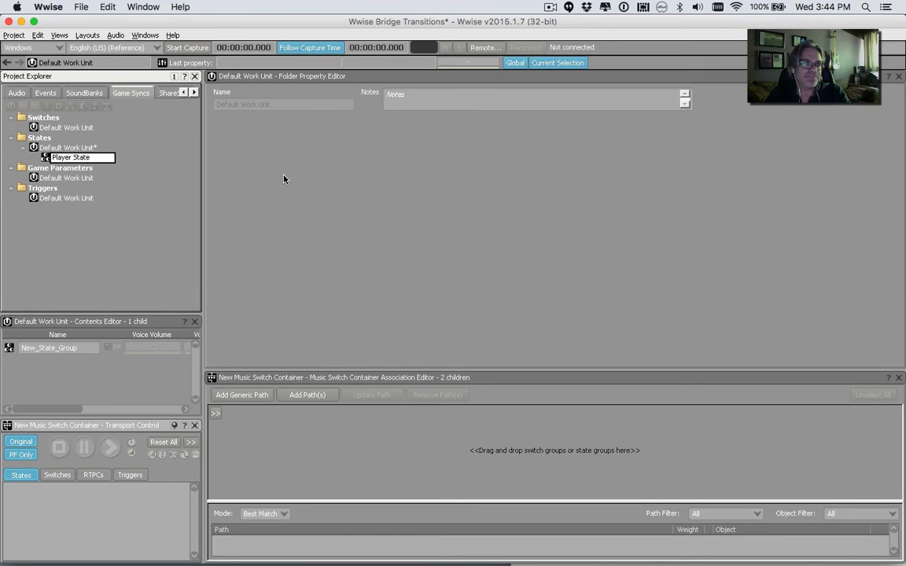
pyautogui.press('Return')
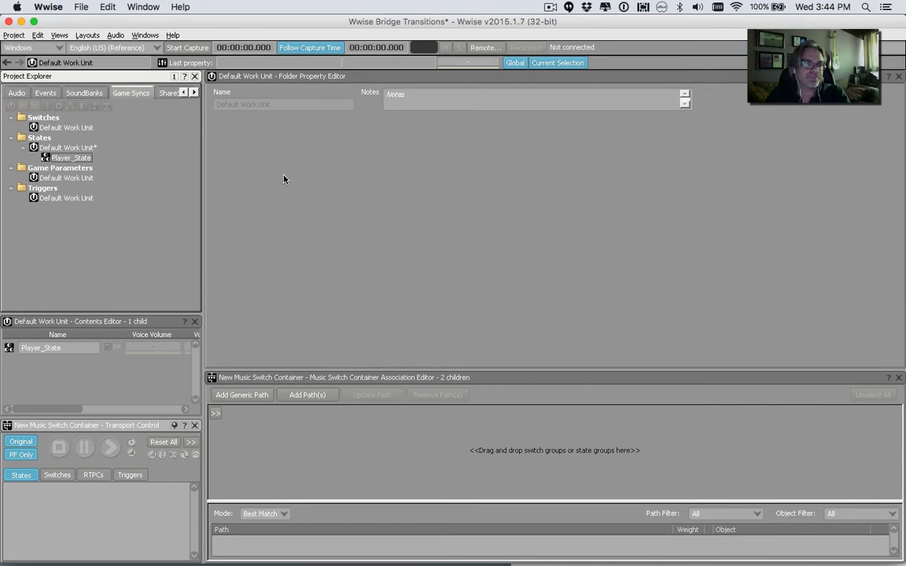
# Step: Add a child state named "Exploration" to the Player_State group
pyautogui.rightClick(84, 162)
pyautogui.moveTo(91, 166)
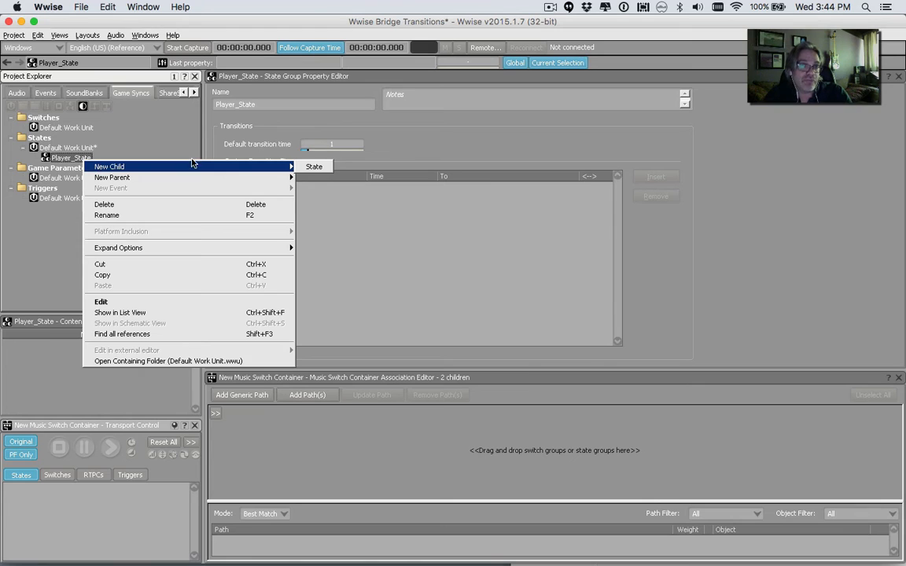
pyautogui.click(309, 166)
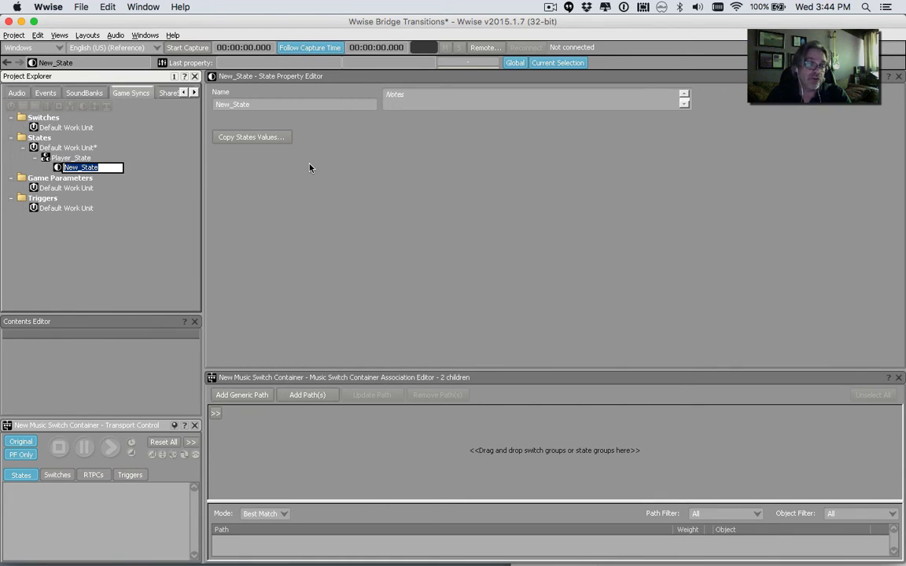
pyautogui.write('Exploration')
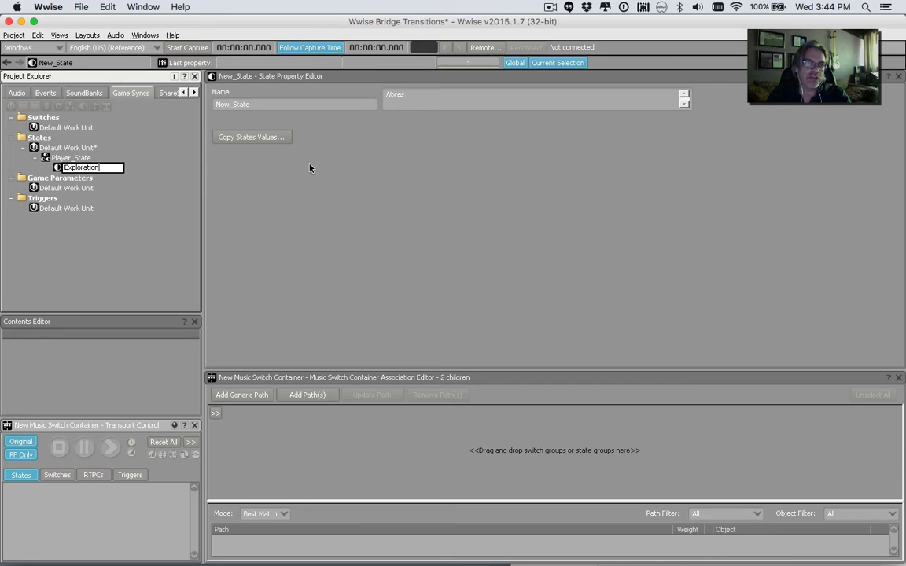
pyautogui.press('Return')
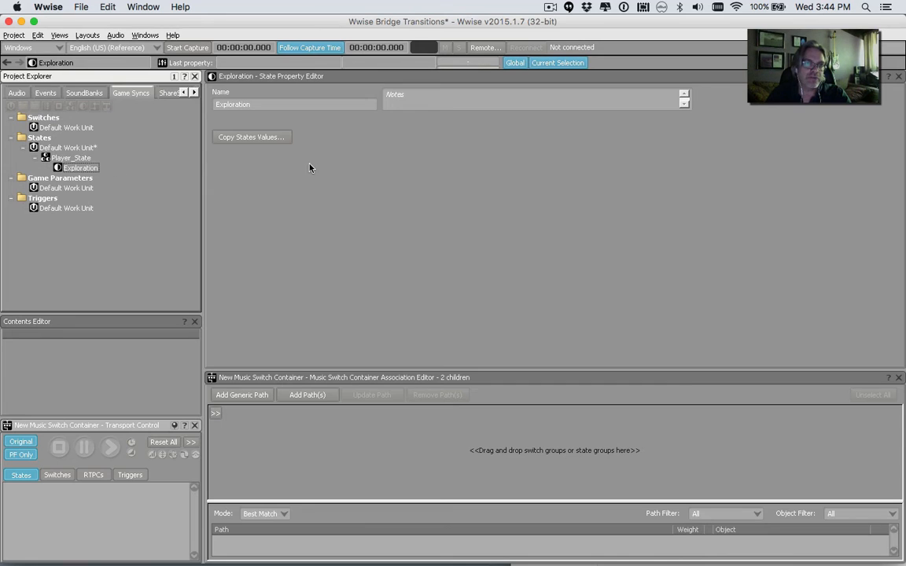
# Step: Add a second child state named "Combat" to the Player_State group and save the project
pyautogui.click(82, 157)
pyautogui.rightClick(88, 157)
pyautogui.moveTo(114, 163)
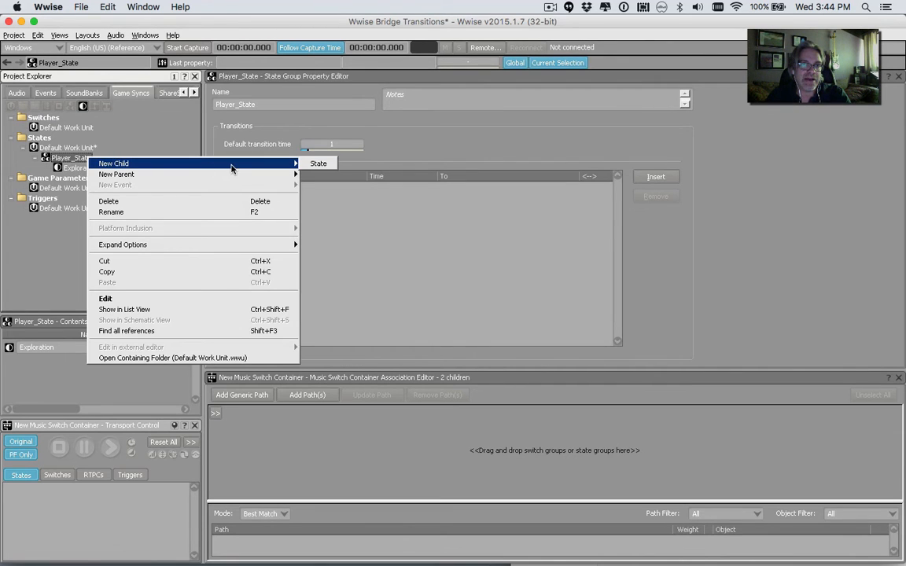
pyautogui.click(318, 163)
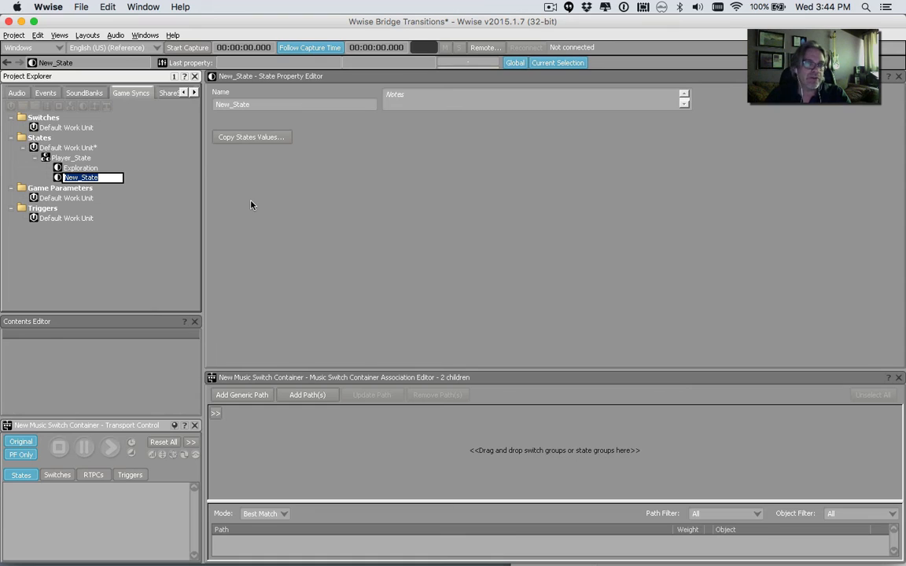
pyautogui.write('Combat')
pyautogui.press('Return')
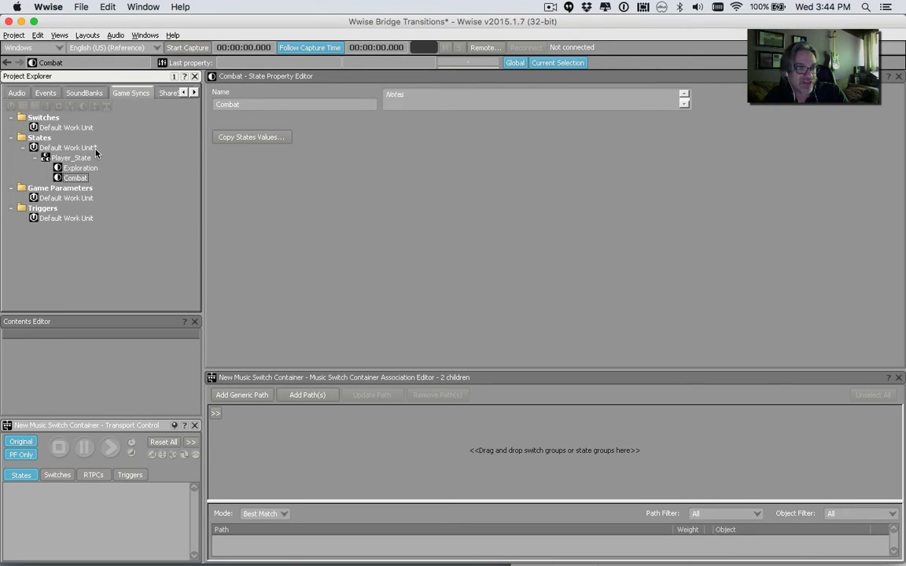
pyautogui.press('super+s')
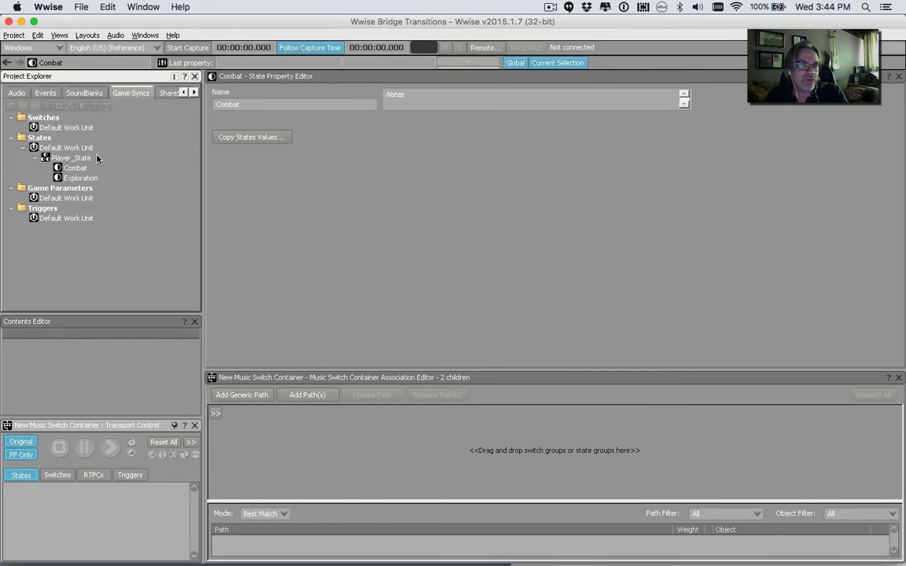
# Step: Assign the Player_State state group to New Music Switch Container in its Association Editor
pyautogui.click(15, 93)
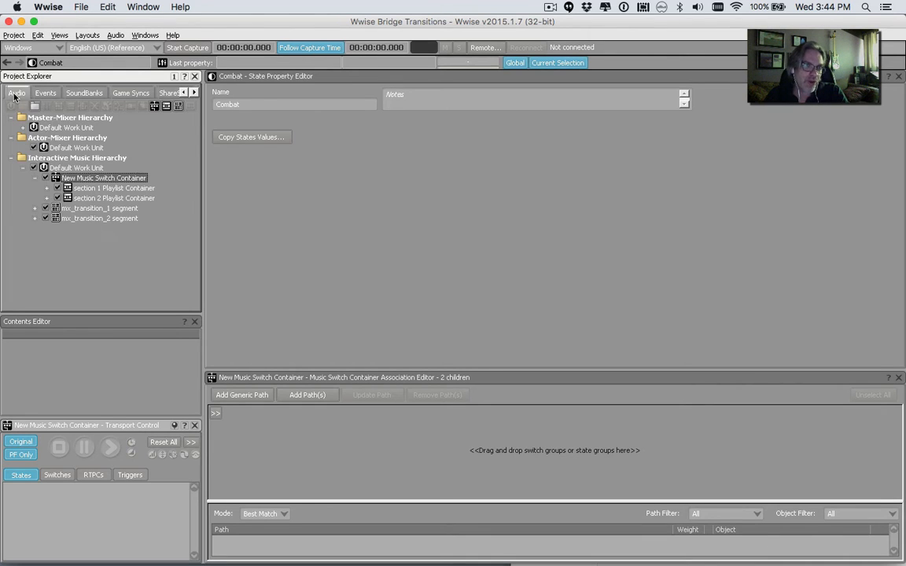
pyautogui.click(91, 187)
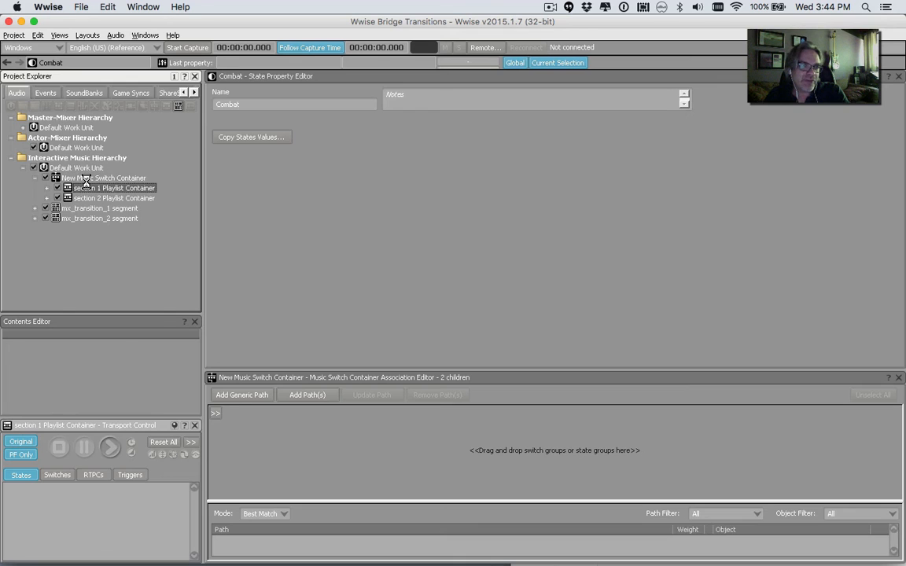
pyautogui.click(92, 178)
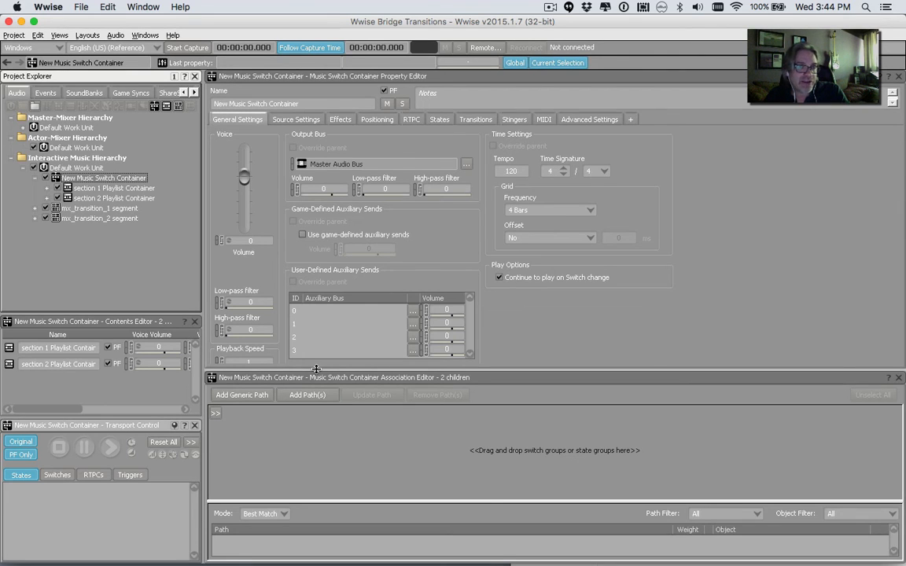
pyautogui.click(215, 415)
pyautogui.moveTo(263, 425)
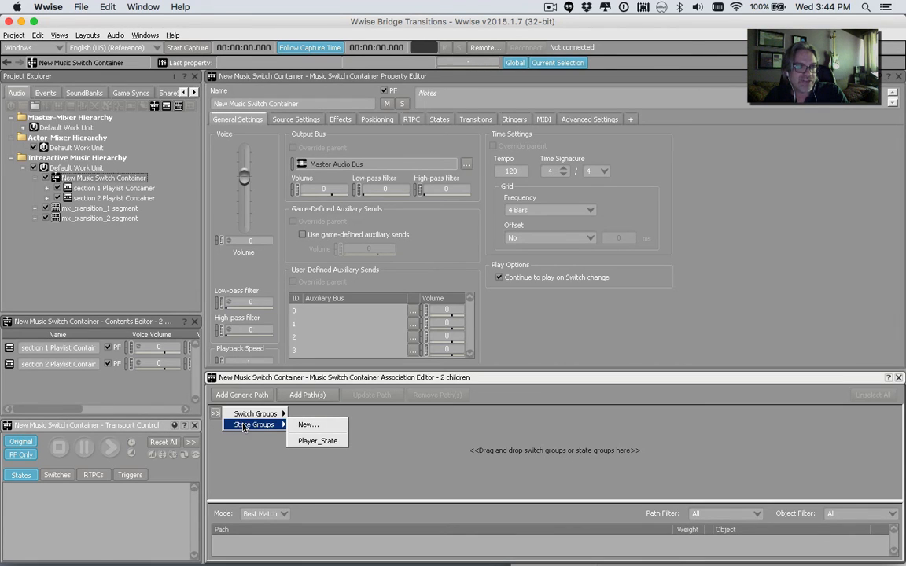
pyautogui.click(317, 441)
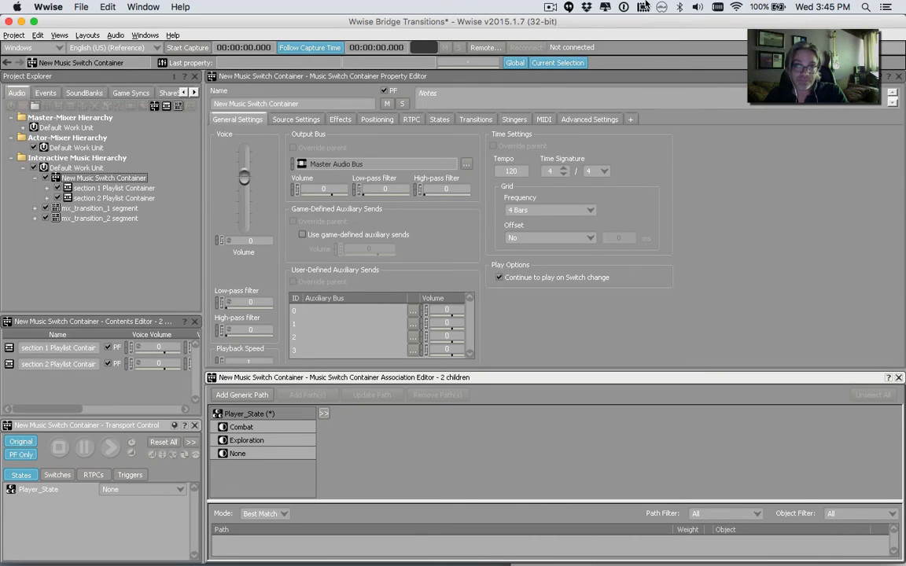
pyautogui.click(555, 8)
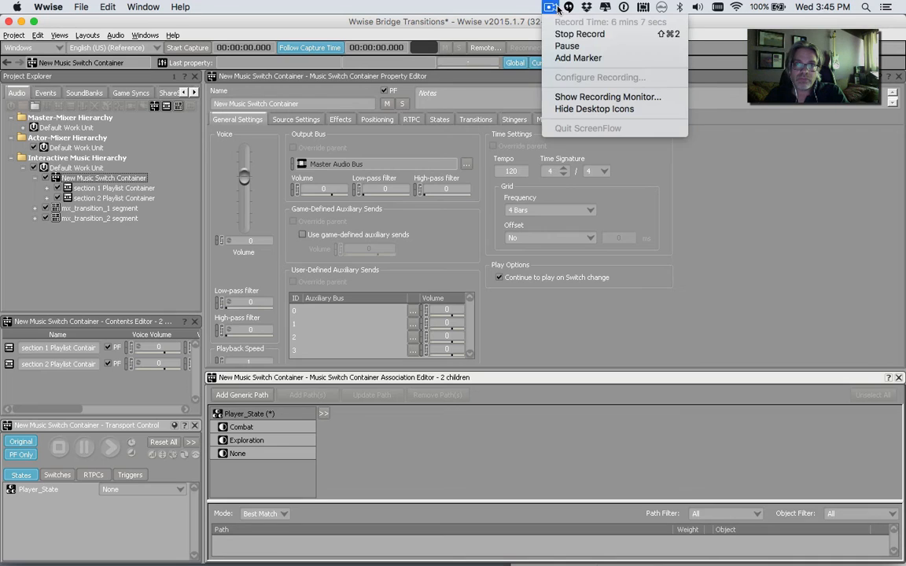
pyautogui.click(566, 45)
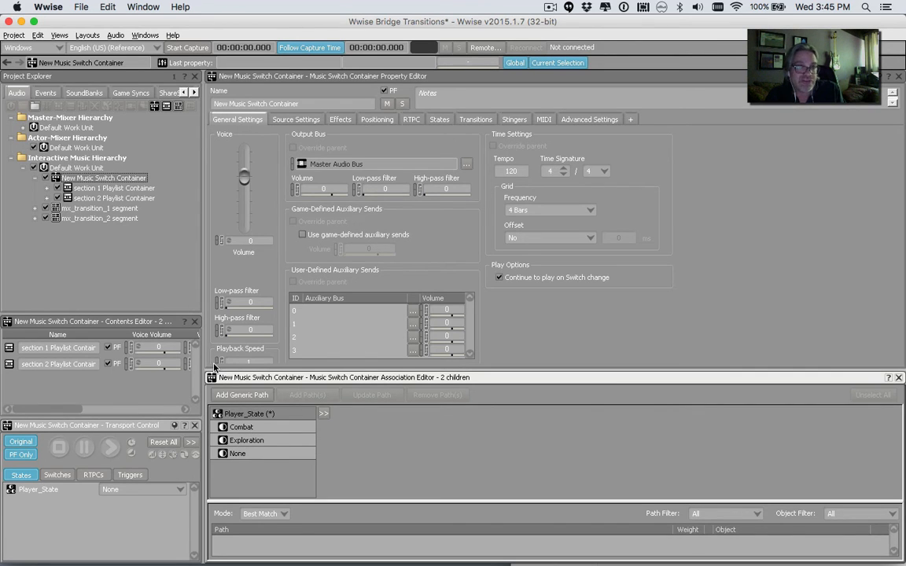
# Step: Add a path for the Exploration state that plays section 1 Playlist Container
pyautogui.click(108, 189)
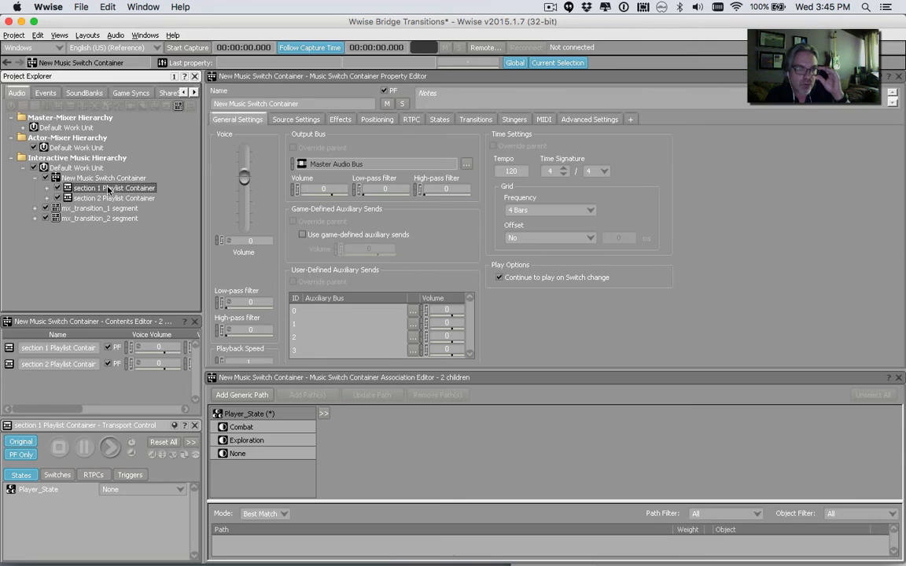
pyautogui.click(240, 442)
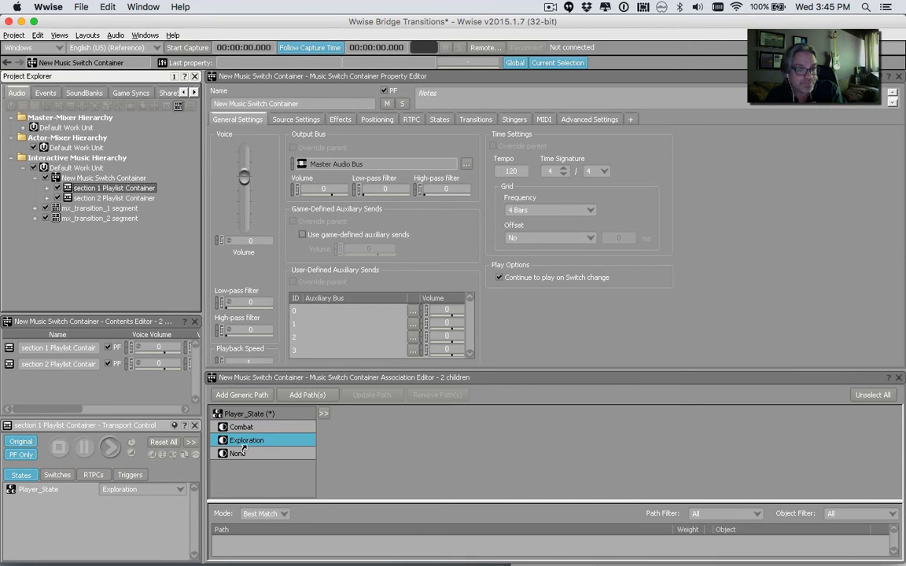
pyautogui.doubleClick(235, 442)
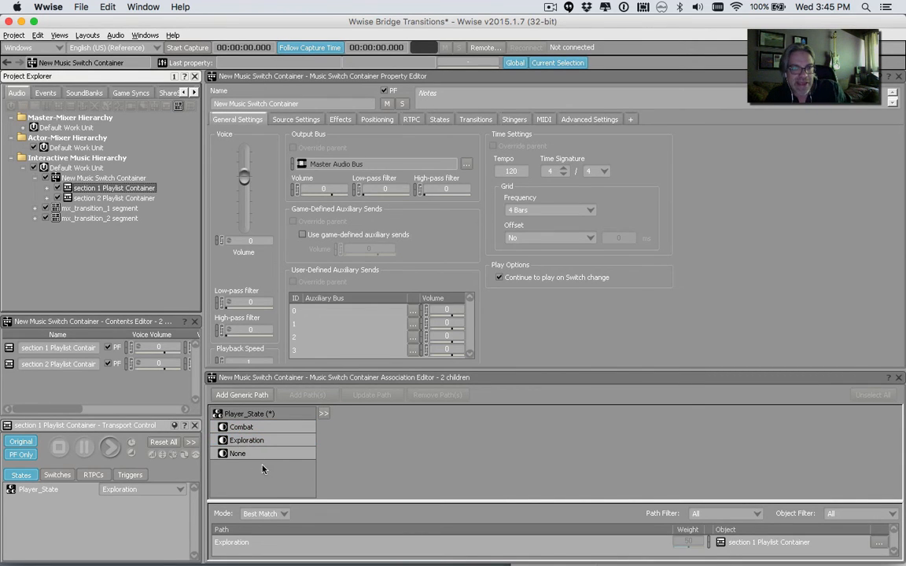
# Step: Add a path for the Combat state that plays section 2 Playlist Container in New Music Switch Container's Association Editor
pyautogui.moveTo(438, 501); pyautogui.dragTo(393, 424)
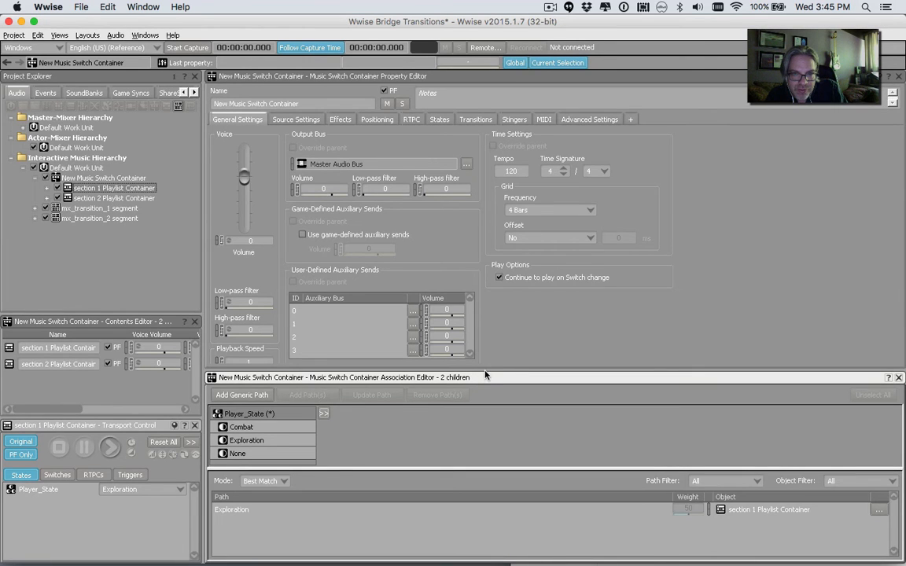
pyautogui.moveTo(484, 370); pyautogui.dragTo(485, 328)
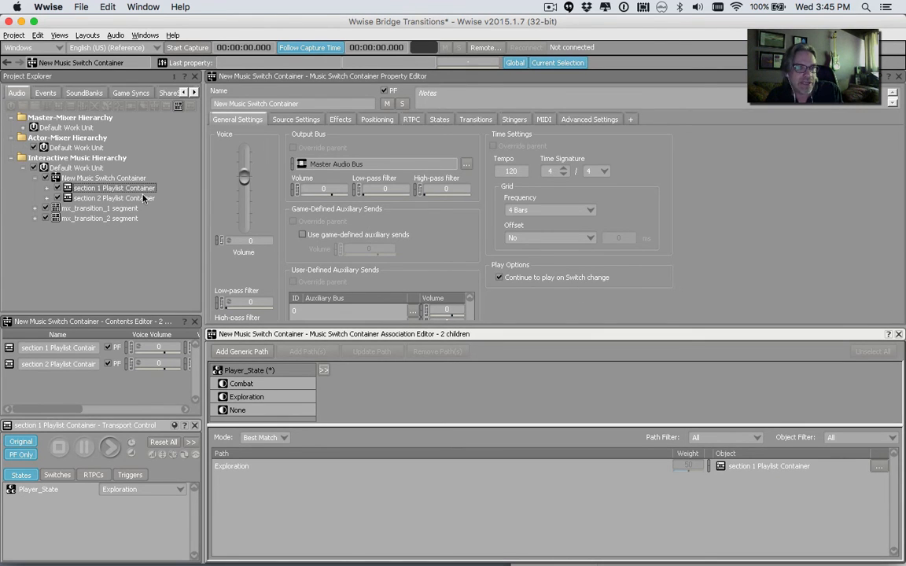
pyautogui.click(110, 198)
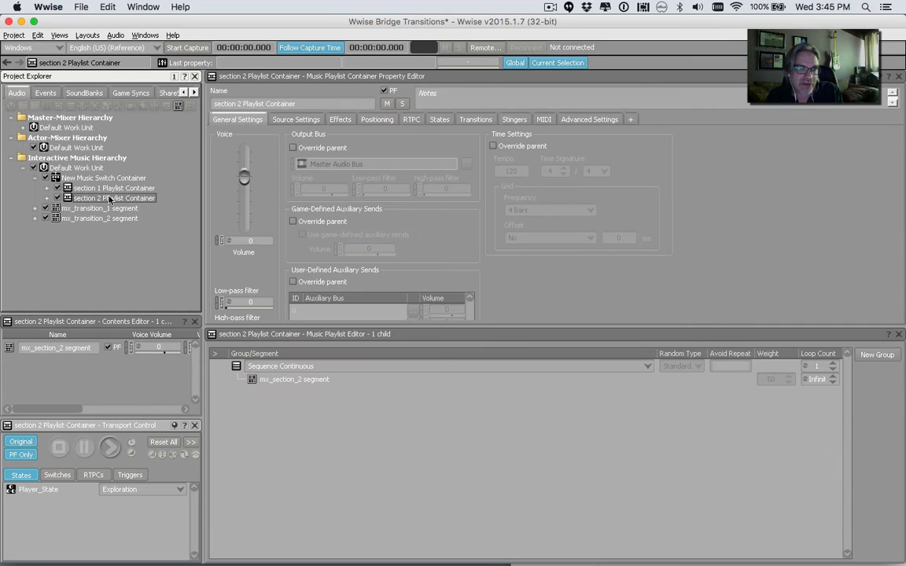
pyautogui.click(98, 178)
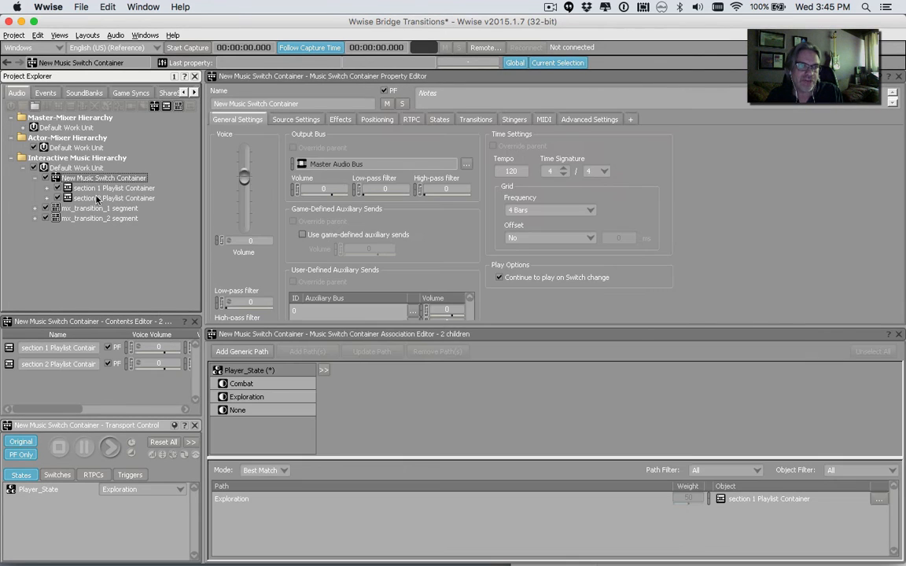
pyautogui.click(98, 201)
pyautogui.click(242, 384)
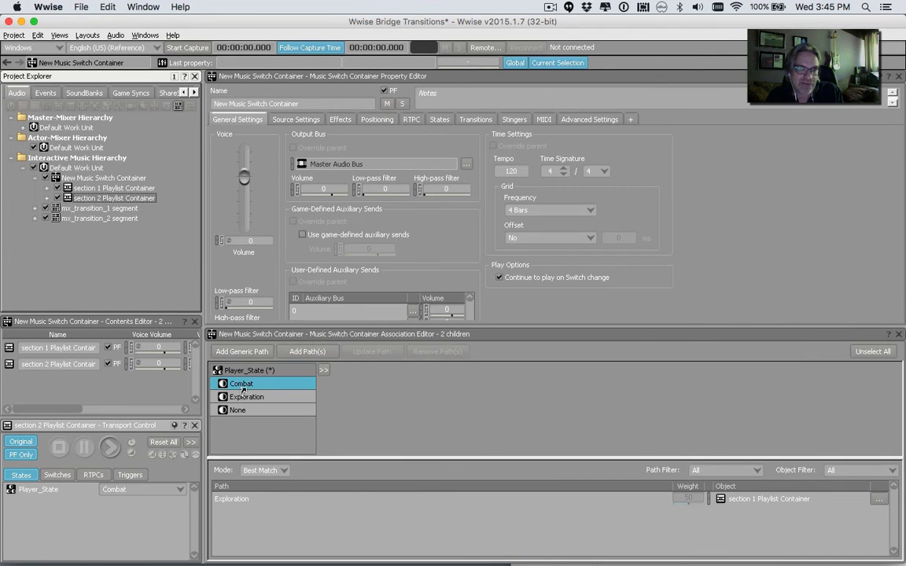
pyautogui.click(307, 352)
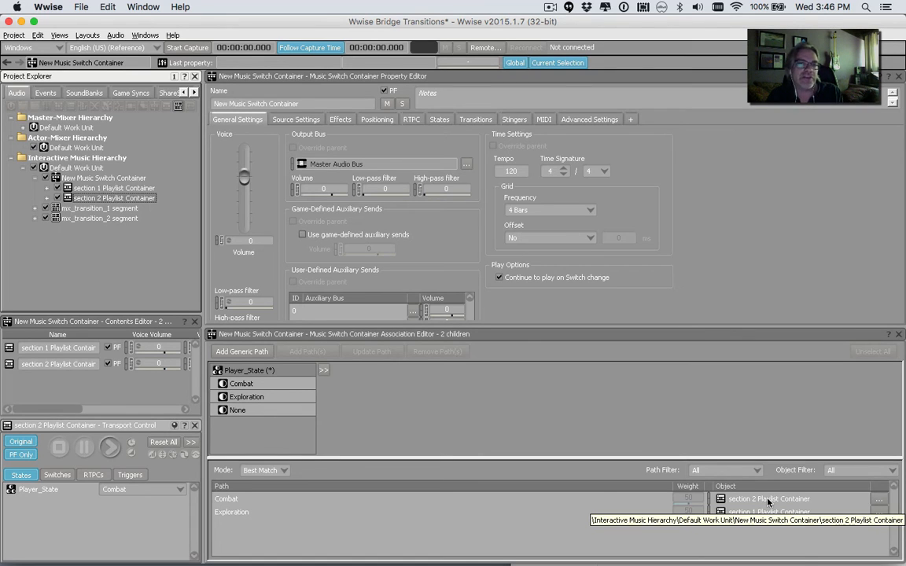
# Step: Set the default Any-to-Any transition of New Music Switch Container to exit the source at Immediate
pyautogui.click(474, 120)
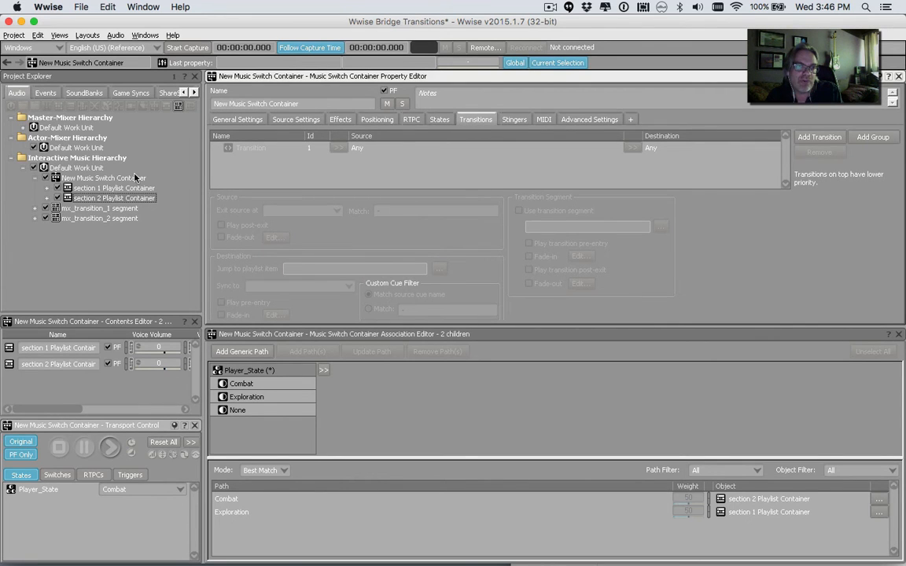
pyautogui.click(66, 180)
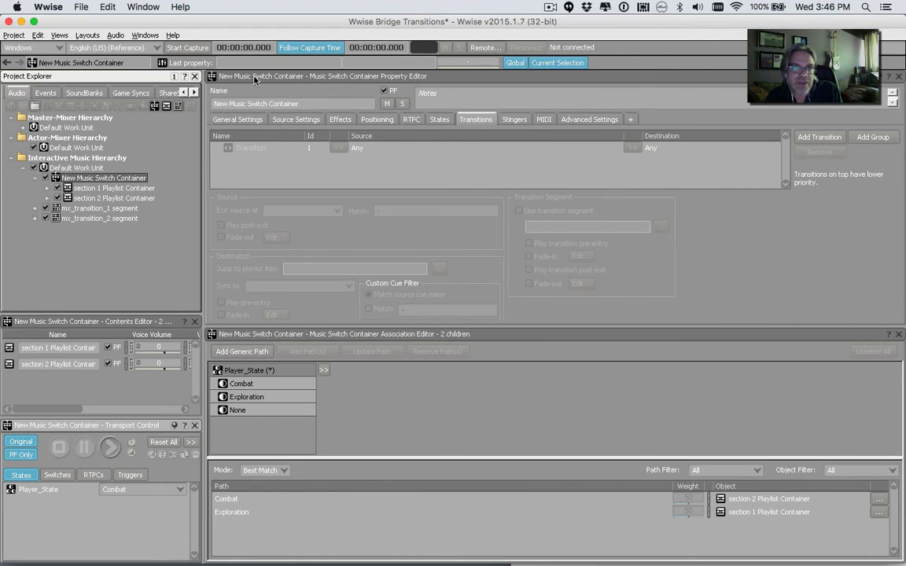
pyautogui.moveTo(254, 79)
pyautogui.click(378, 148)
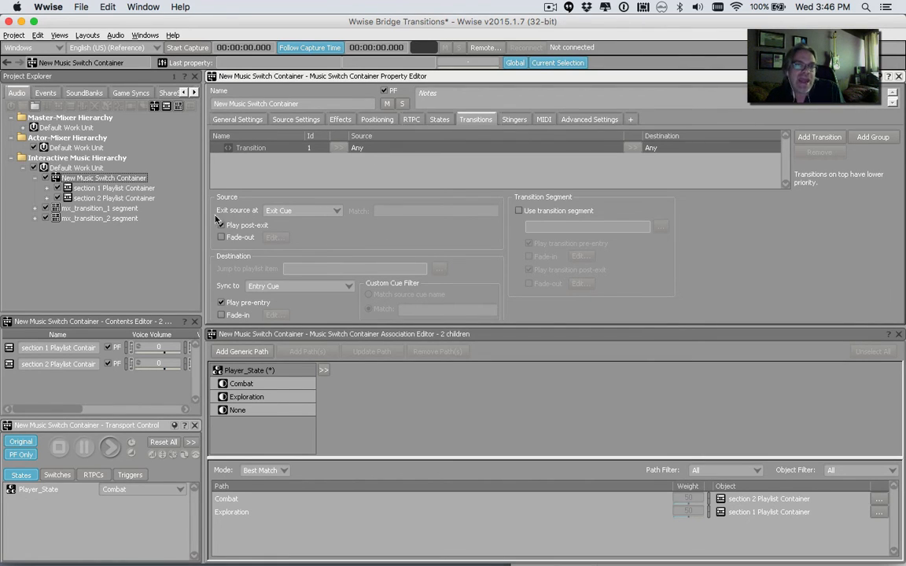
pyautogui.click(279, 212)
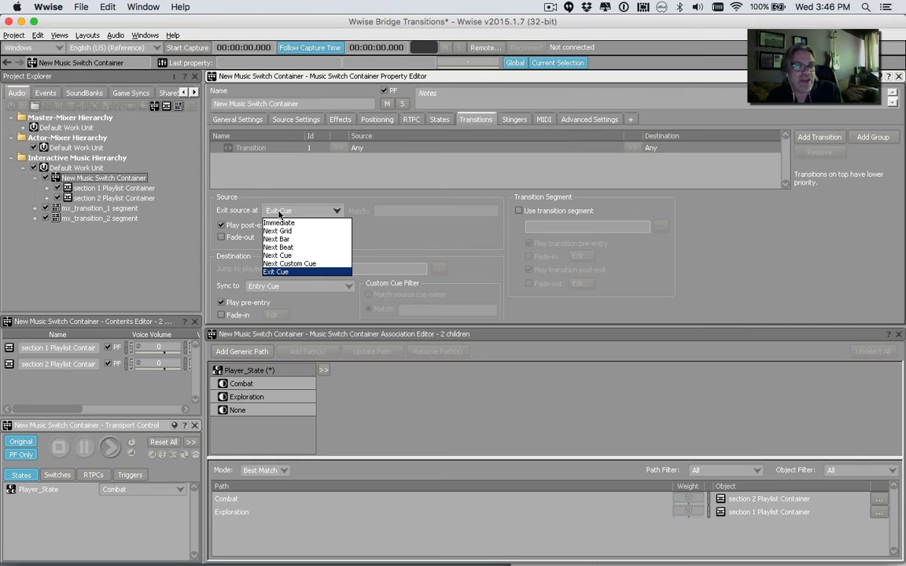
pyautogui.click(283, 224)
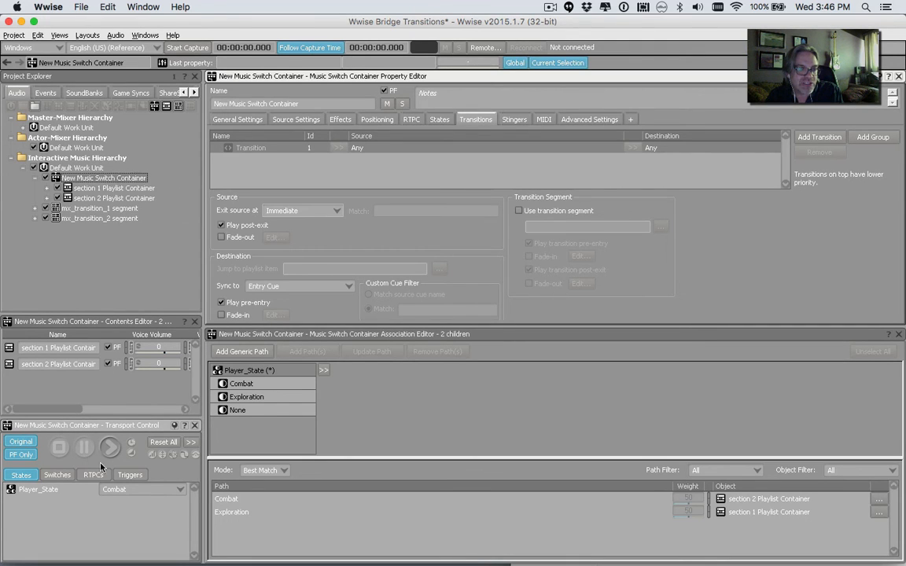
# Step: Audition New Music Switch Container starting in the Exploration state, switch Player_State to Combat during playback, and stop it
pyautogui.click(115, 490)
pyautogui.click(116, 515)
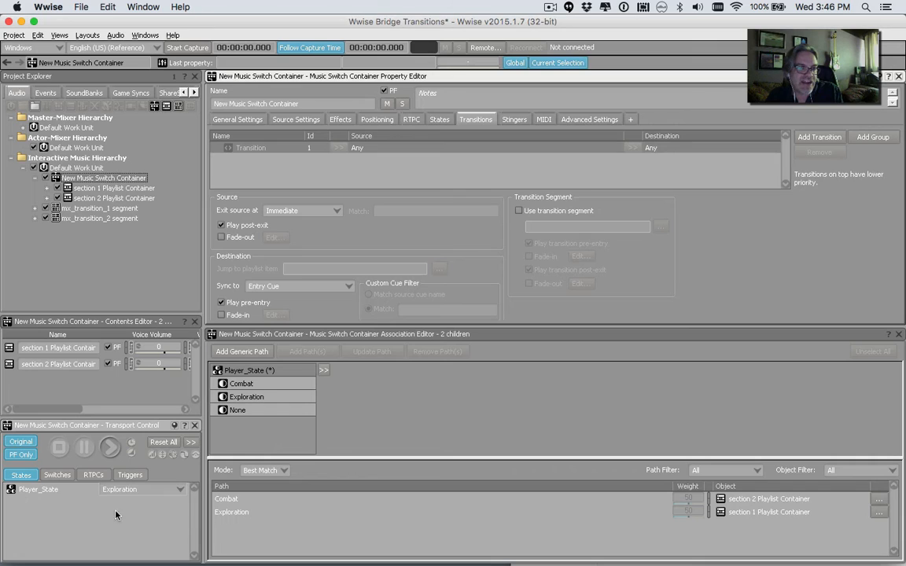
pyautogui.click(110, 447)
pyautogui.click(137, 489)
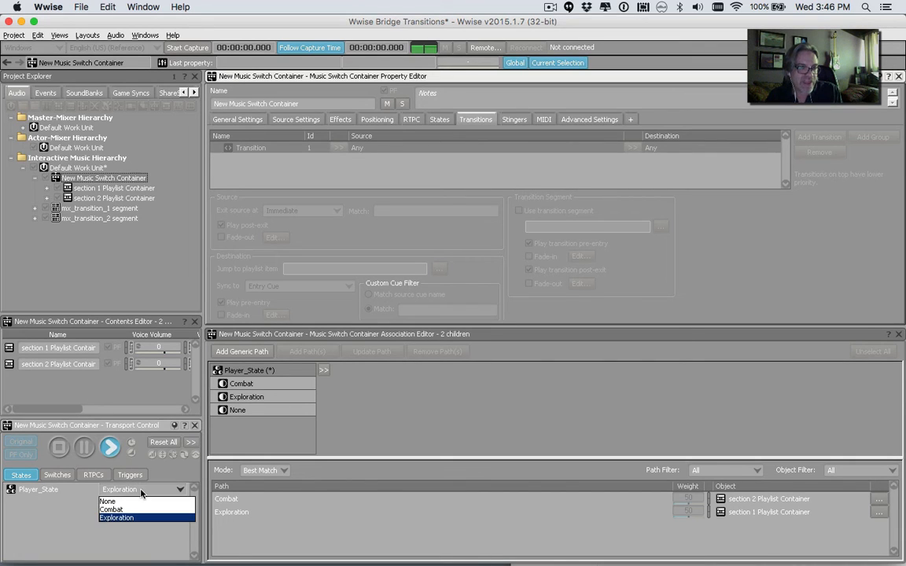
pyautogui.click(137, 509)
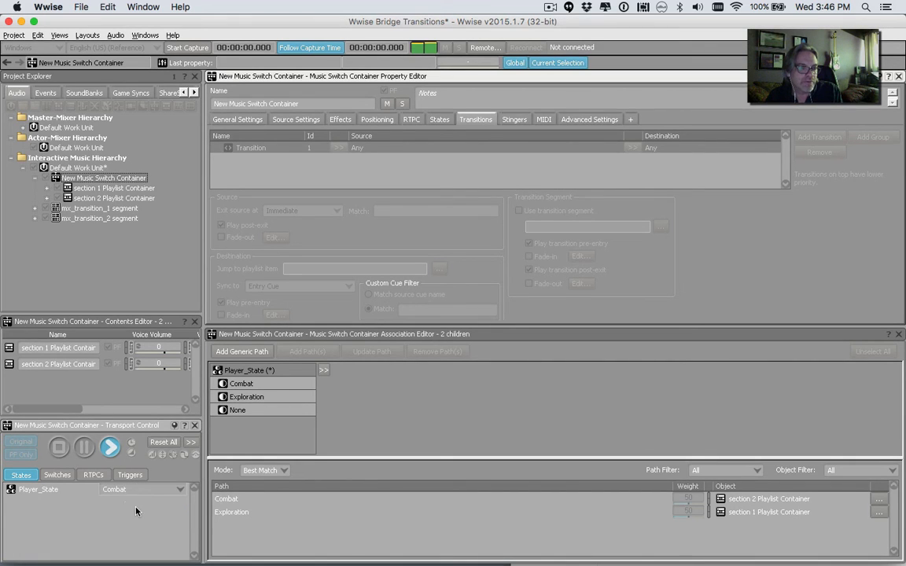
pyautogui.click(61, 448)
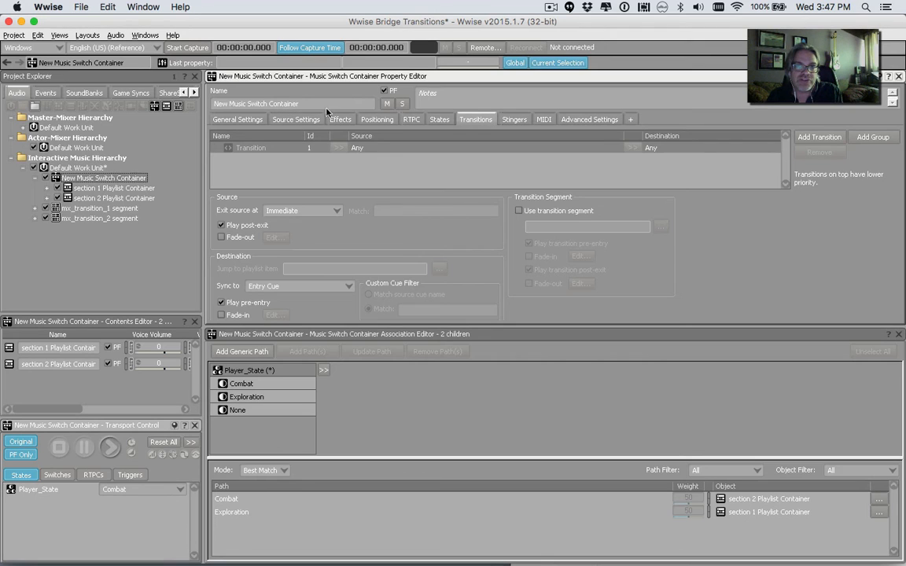
# Step: Add a transition with section 1 Playlist Container as its source and section 2 Playlist Container as its destination
pyautogui.click(817, 137)
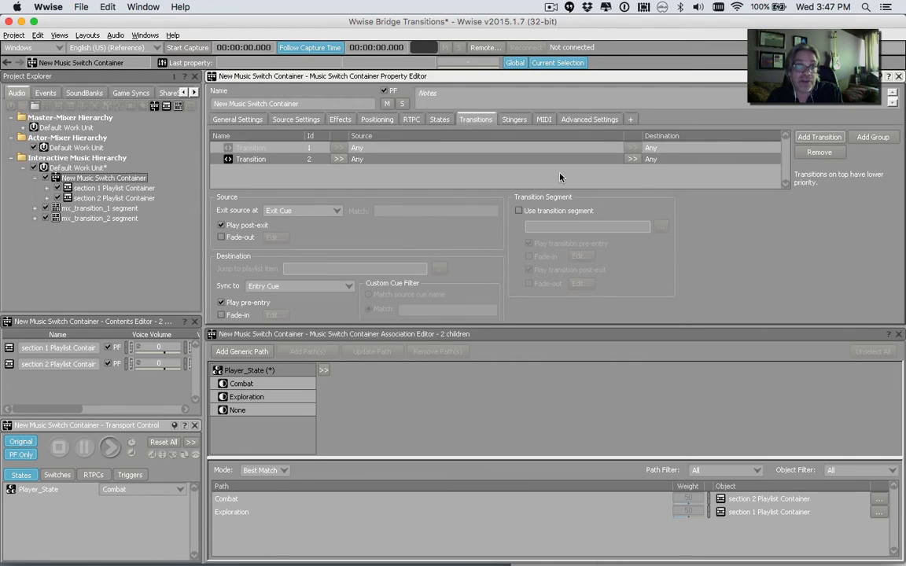
pyautogui.click(355, 161)
pyautogui.click(365, 182)
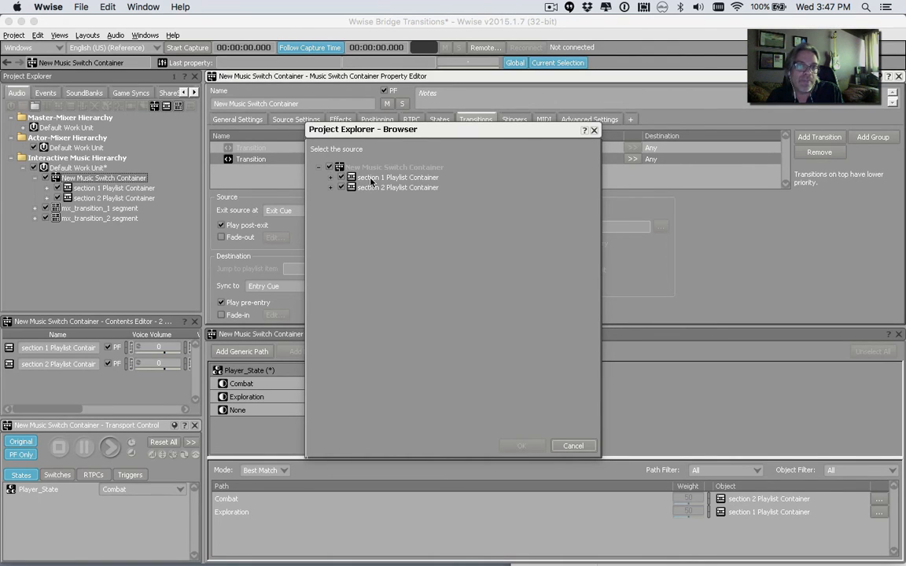
pyautogui.click(370, 179)
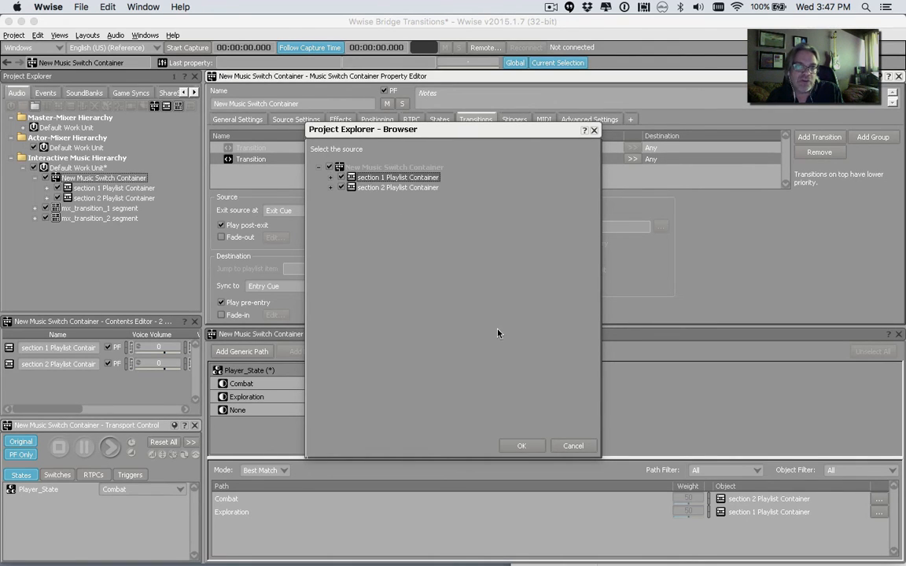
pyautogui.click(521, 445)
pyautogui.click(633, 159)
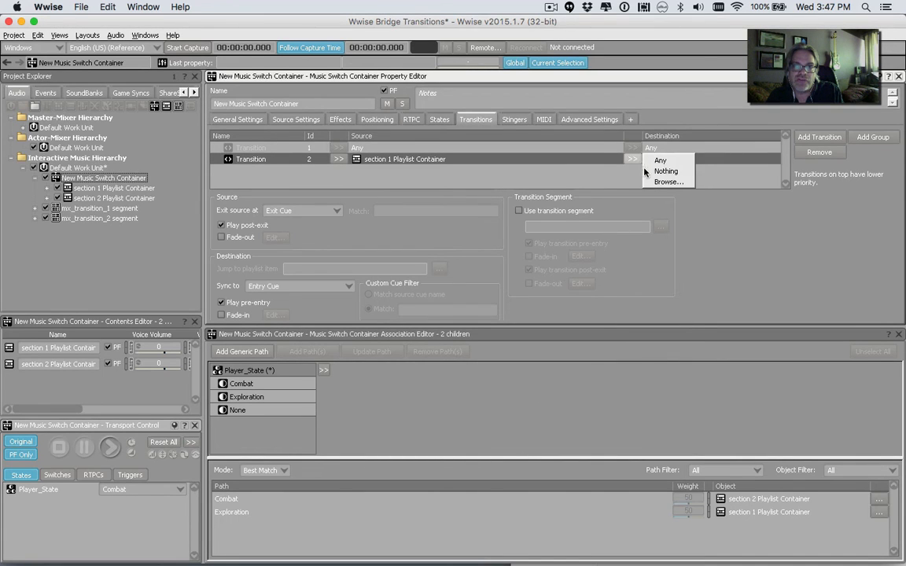
pyautogui.click(660, 182)
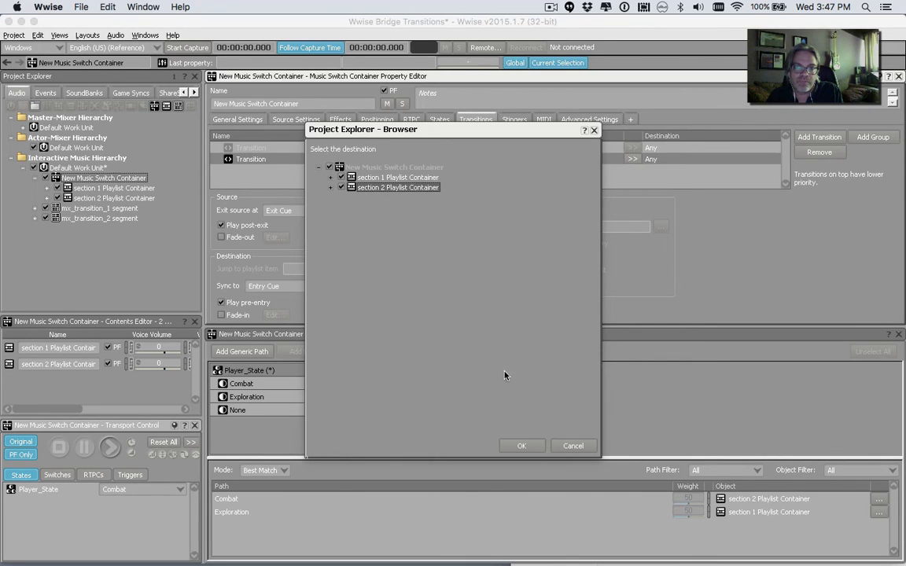
pyautogui.click(521, 445)
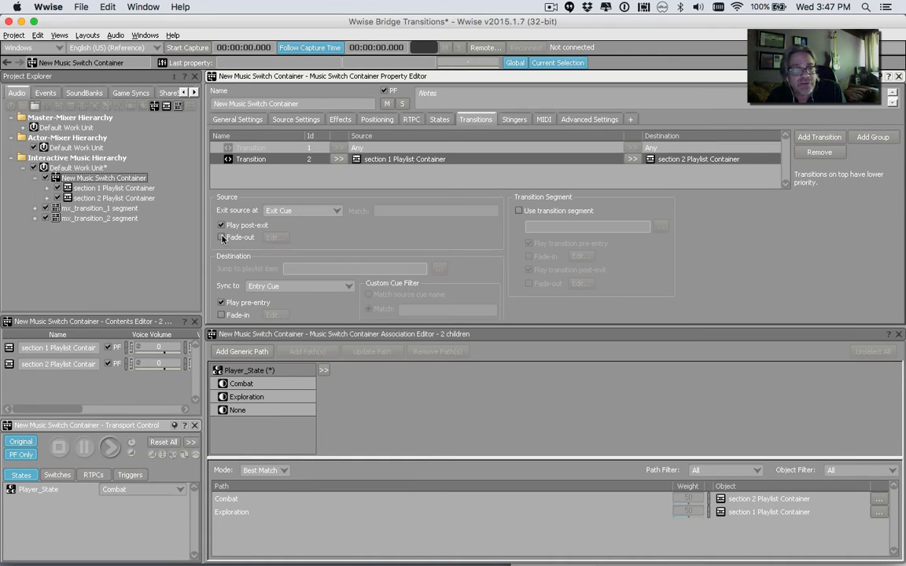
# Step: Make the section 1 to section 2 transition exit its source at Immediate, with a linear source fade-out of time 3 and offset 3
pyautogui.click(277, 211)
pyautogui.click(280, 222)
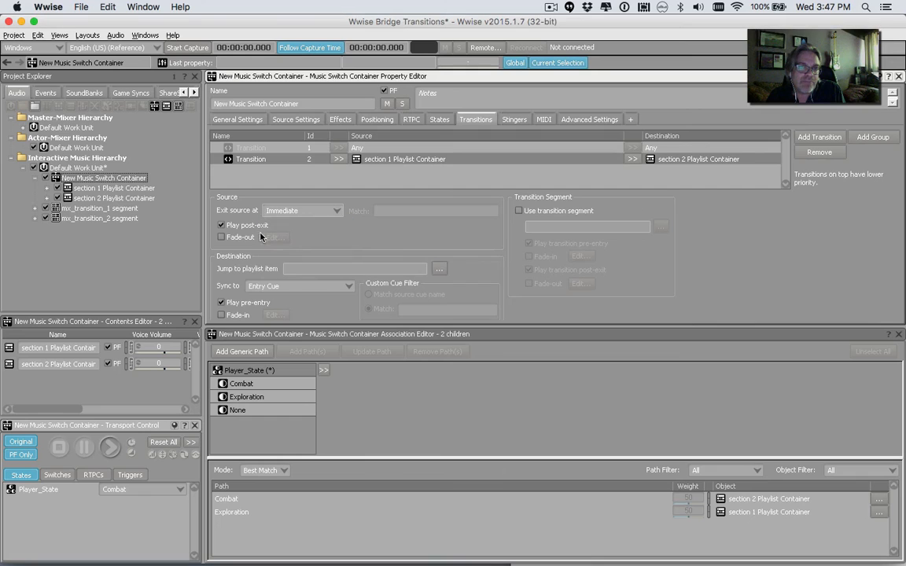
pyautogui.click(222, 238)
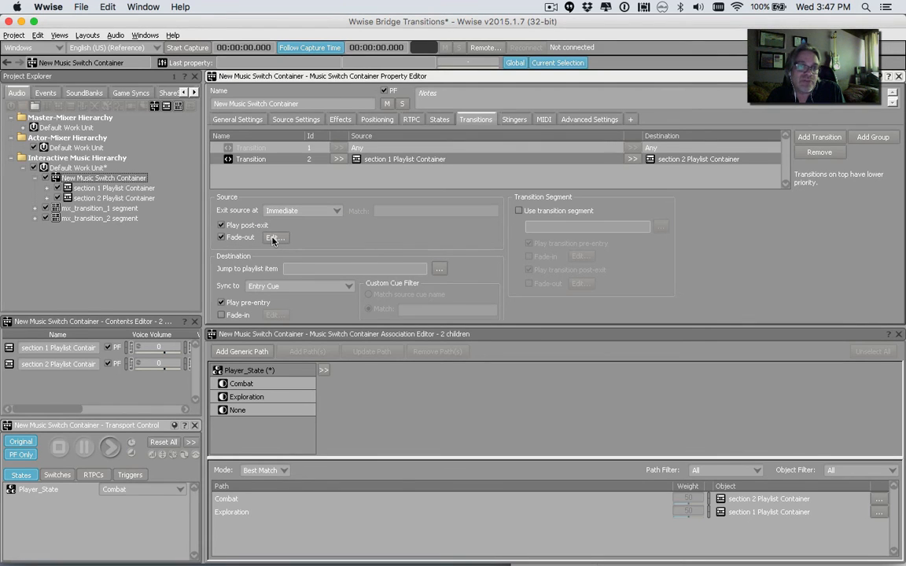
pyautogui.click(274, 239)
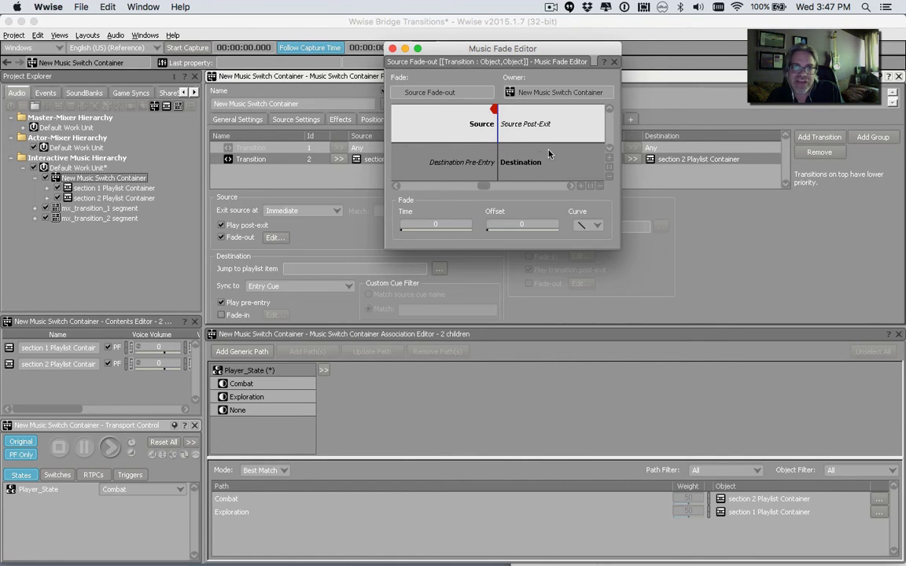
pyautogui.click(457, 225)
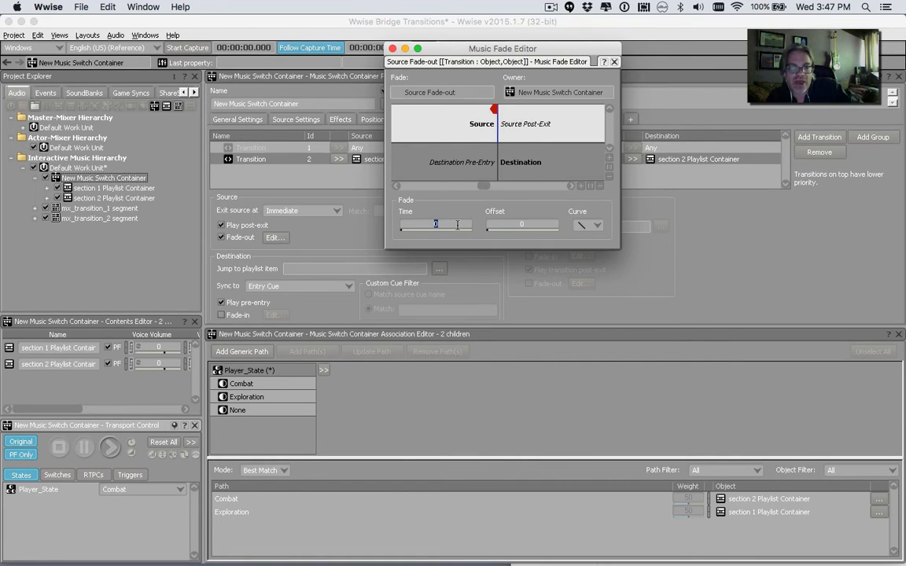
pyautogui.write('3')
pyautogui.click(521, 224)
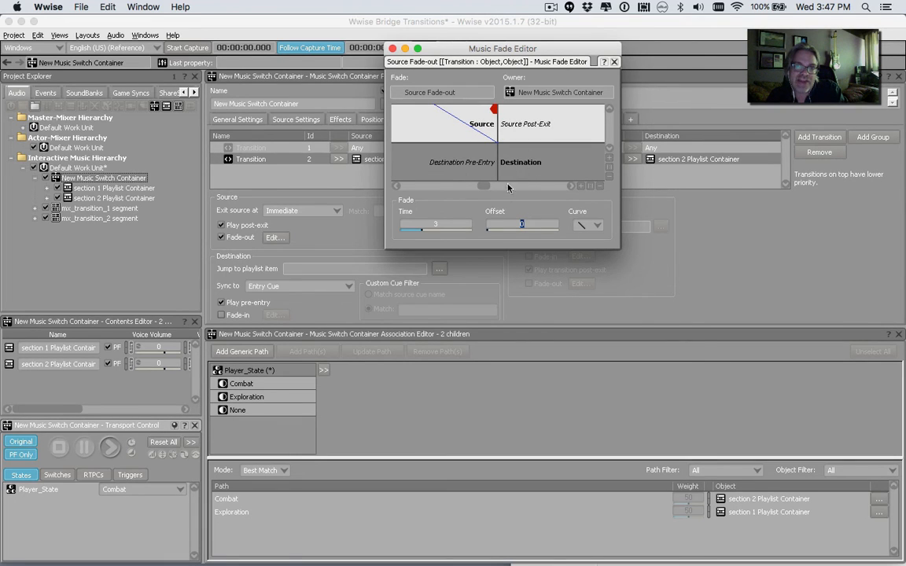
pyautogui.write('3')
pyautogui.click(449, 223)
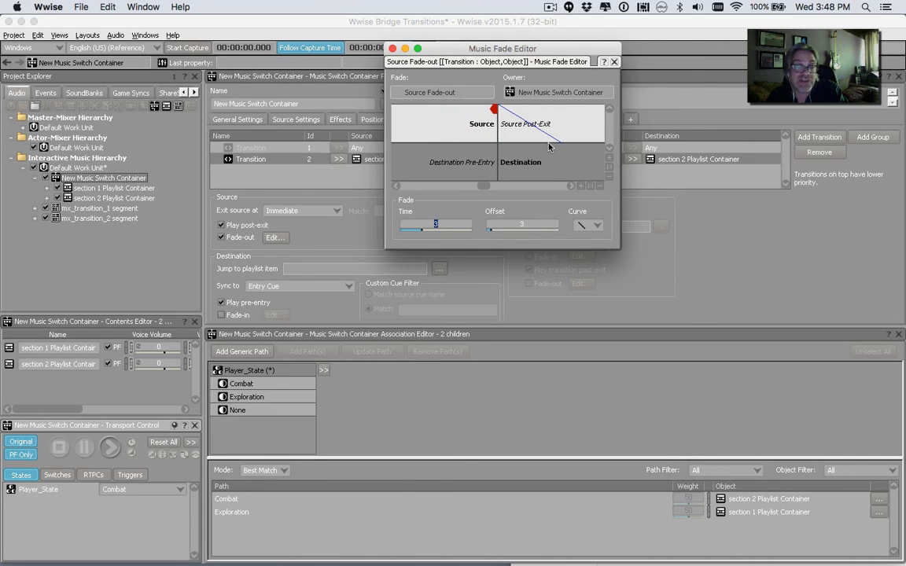
pyautogui.click(595, 225)
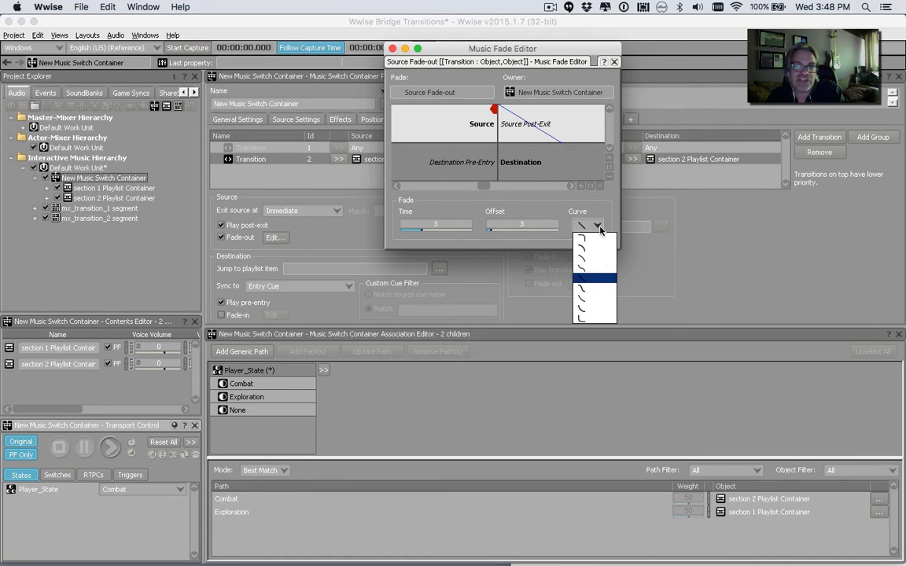
pyautogui.click(588, 290)
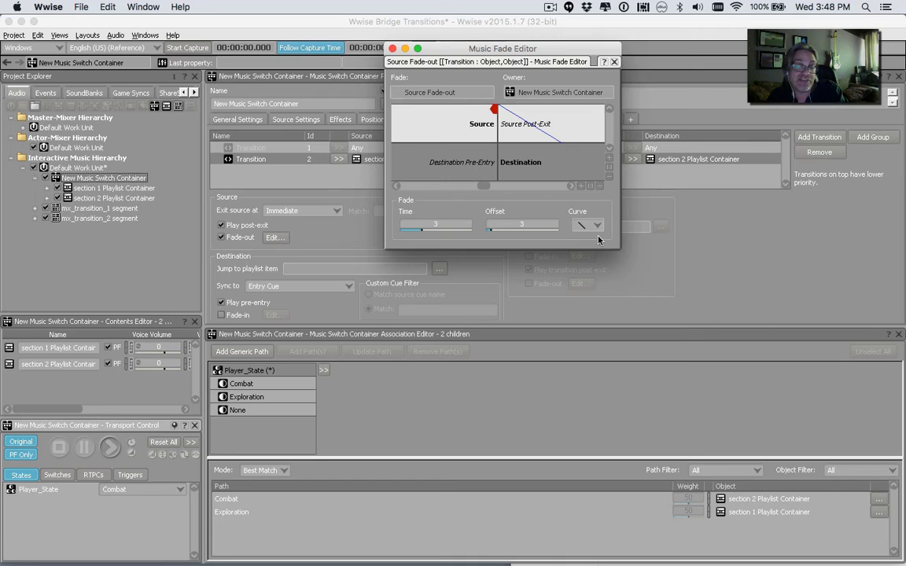
pyautogui.press('Escape')
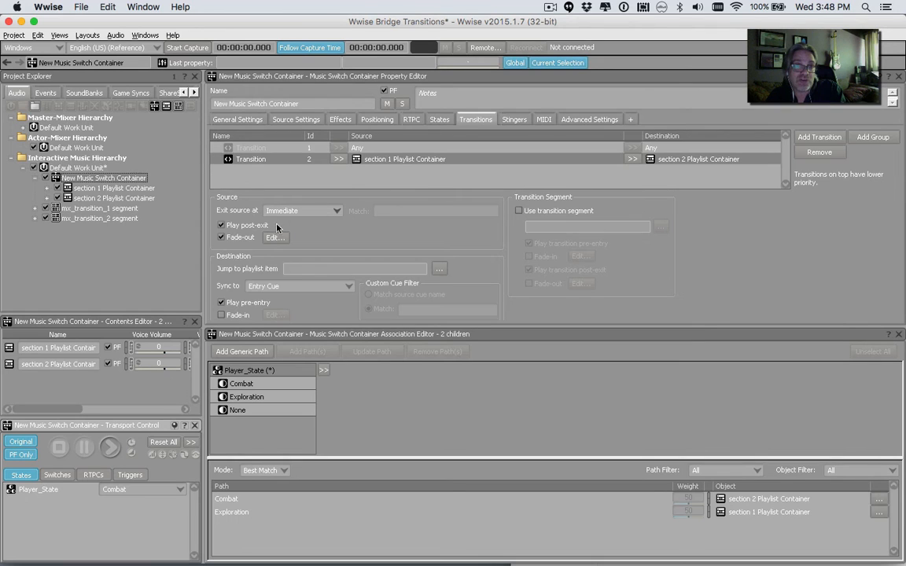
# Step: Enable a transition segment for the section 1 to section 2 transition and assign mx_transition_1 segment
pyautogui.click(518, 211)
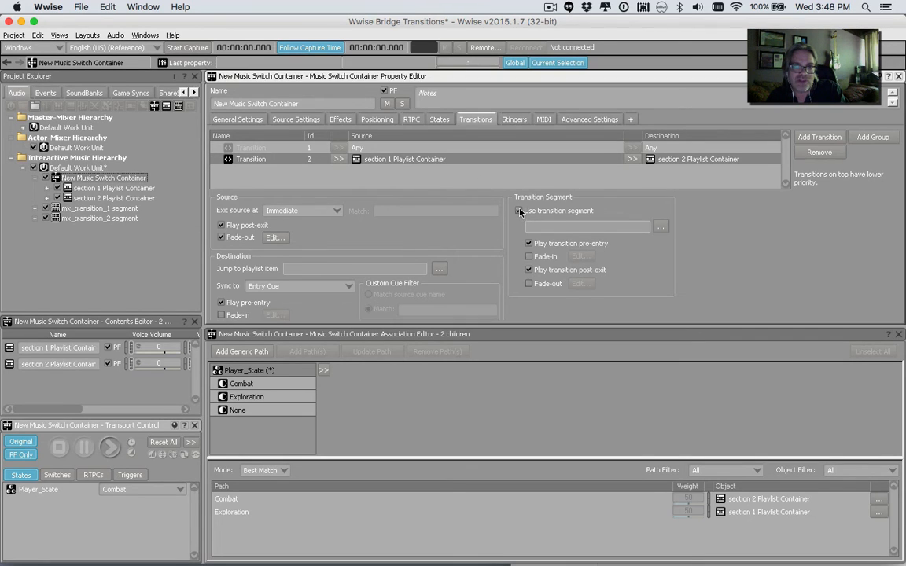
pyautogui.click(661, 227)
pyautogui.click(331, 179)
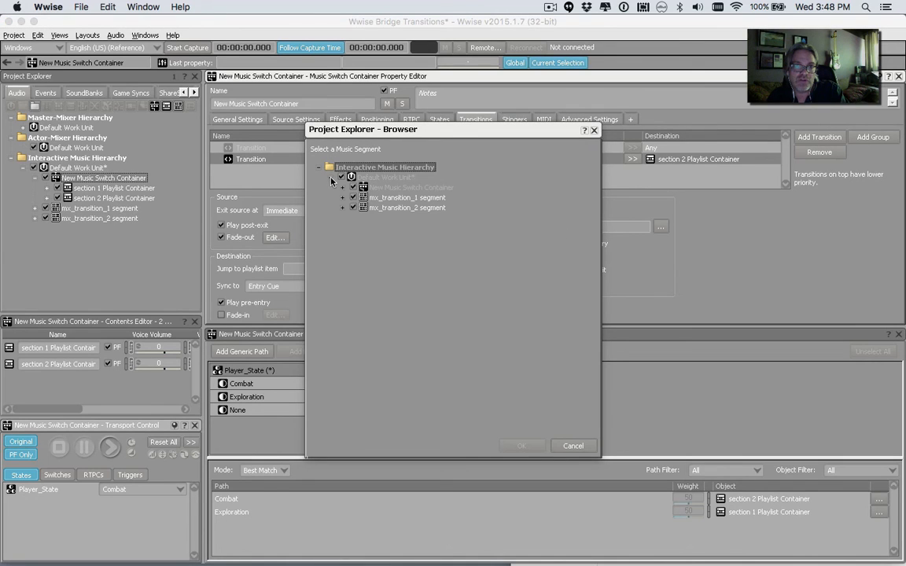
pyautogui.click(408, 198)
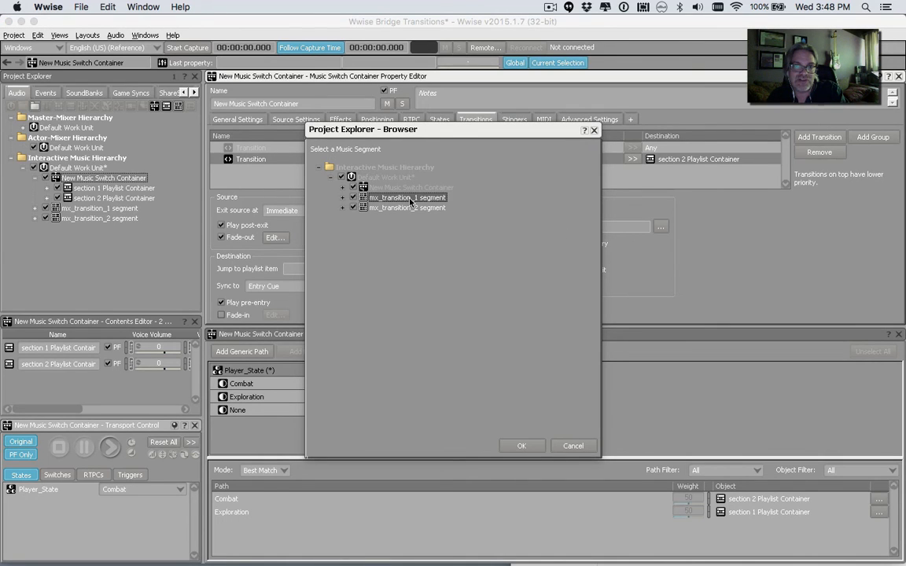
pyautogui.click(518, 446)
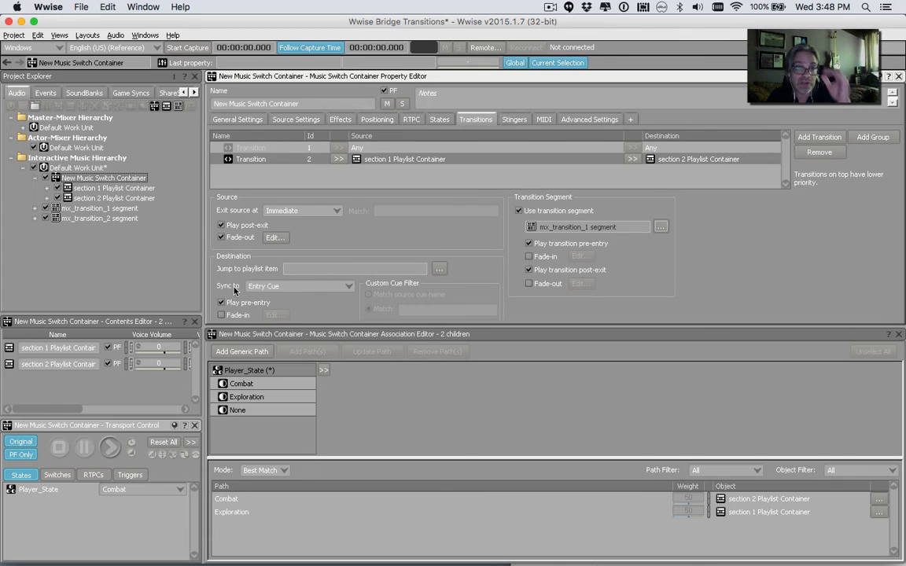
# Step: Keep the section 1 to section 2 transition synced to Entry Cue and enable a destination fade-in with time 3
pyautogui.click(262, 289)
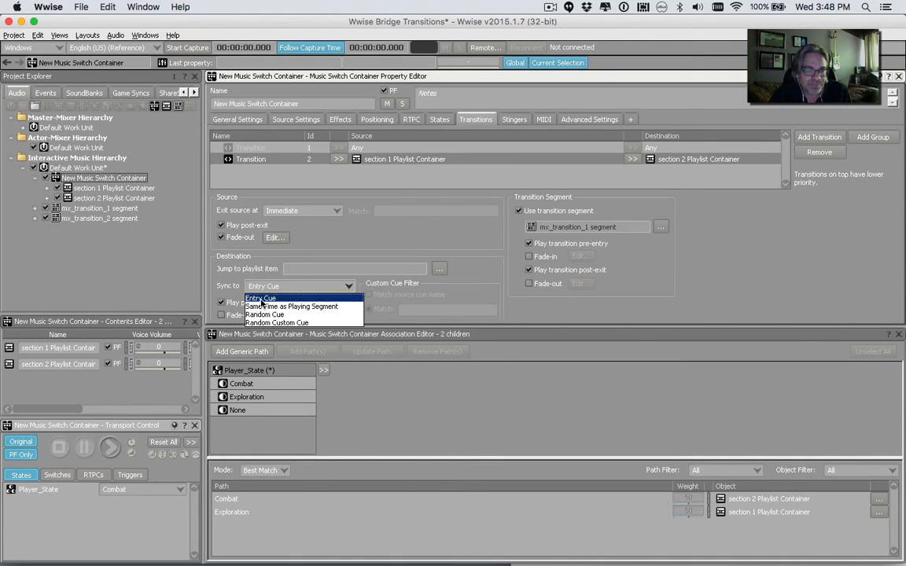
pyautogui.click(262, 299)
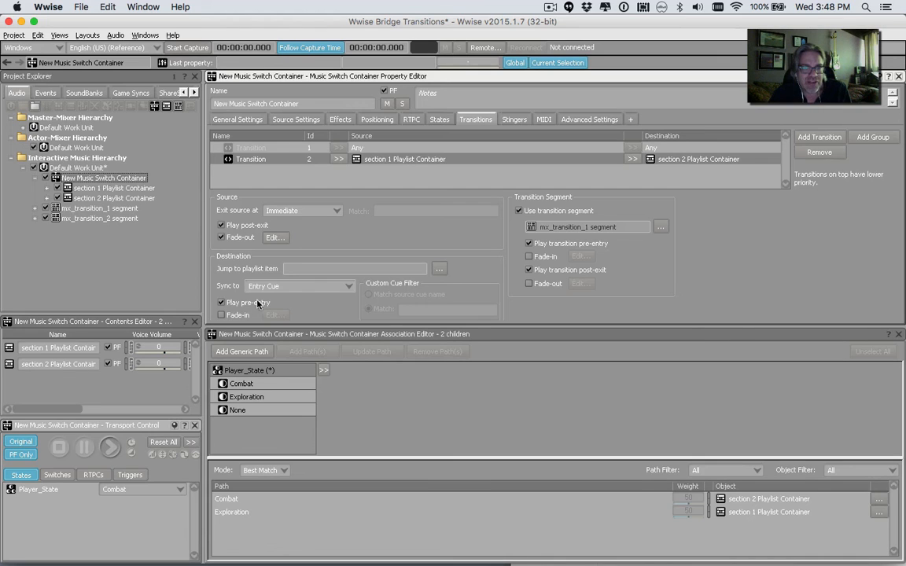
pyautogui.click(221, 315)
pyautogui.click(273, 315)
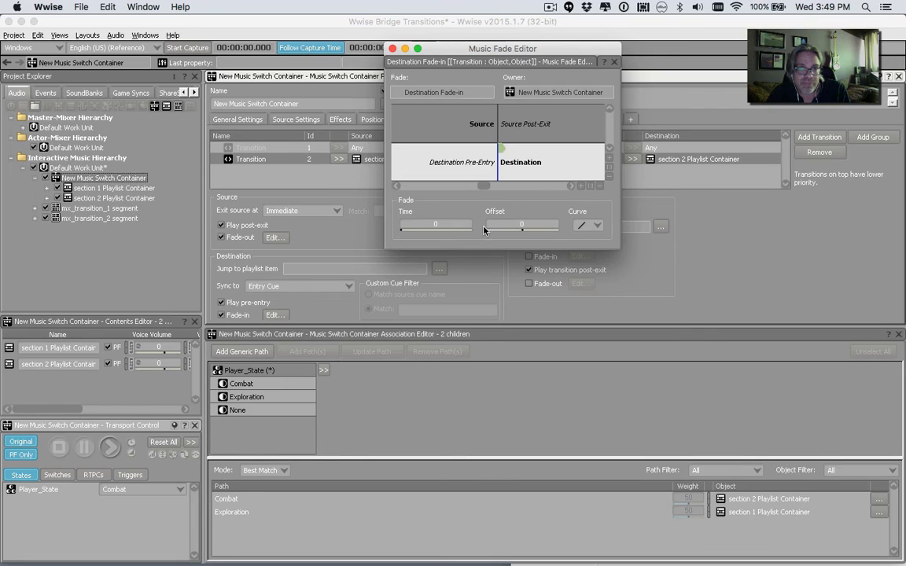
pyautogui.click(456, 224)
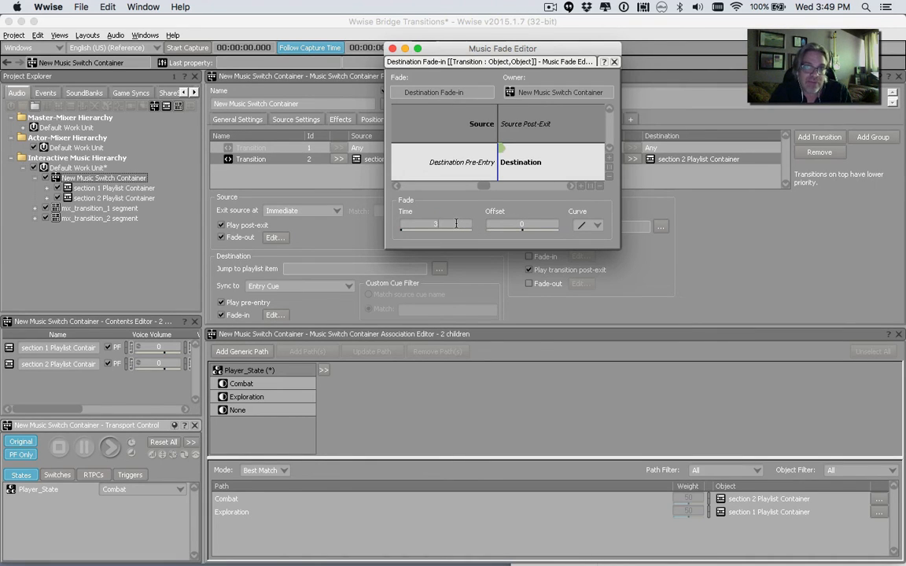
pyautogui.press('Return')
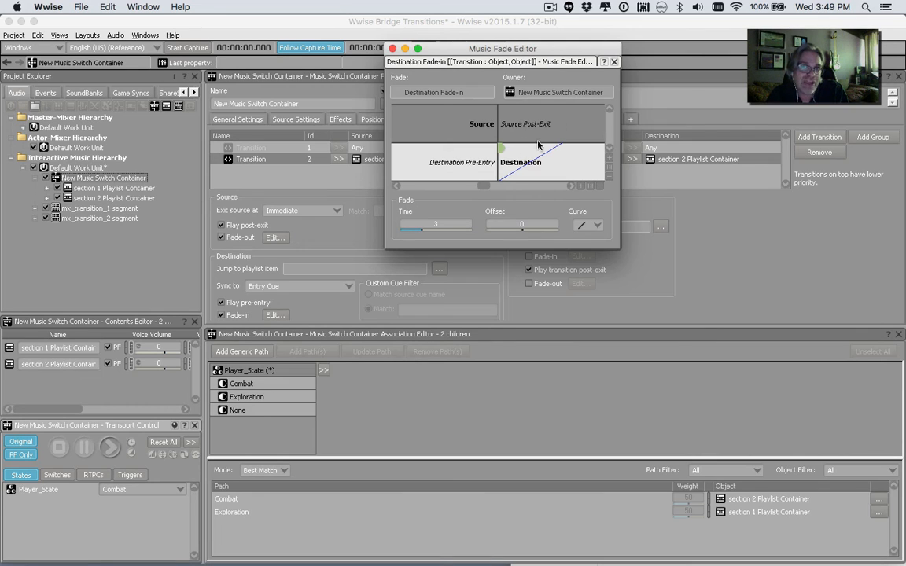
pyautogui.click(614, 62)
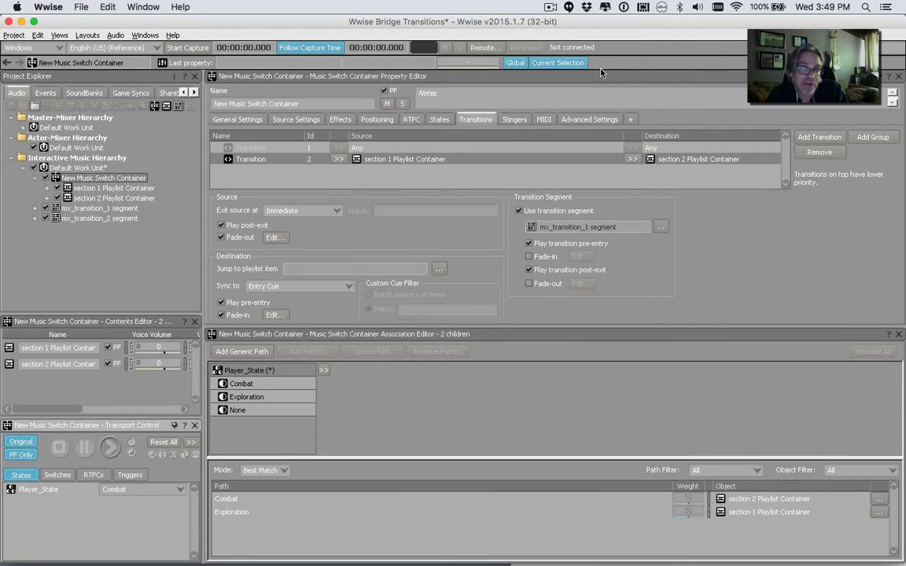
# Step: Audition New Music Switch Container from the Exploration state, switch Player_State to Combat during playback, and stop it
pyautogui.click(118, 489)
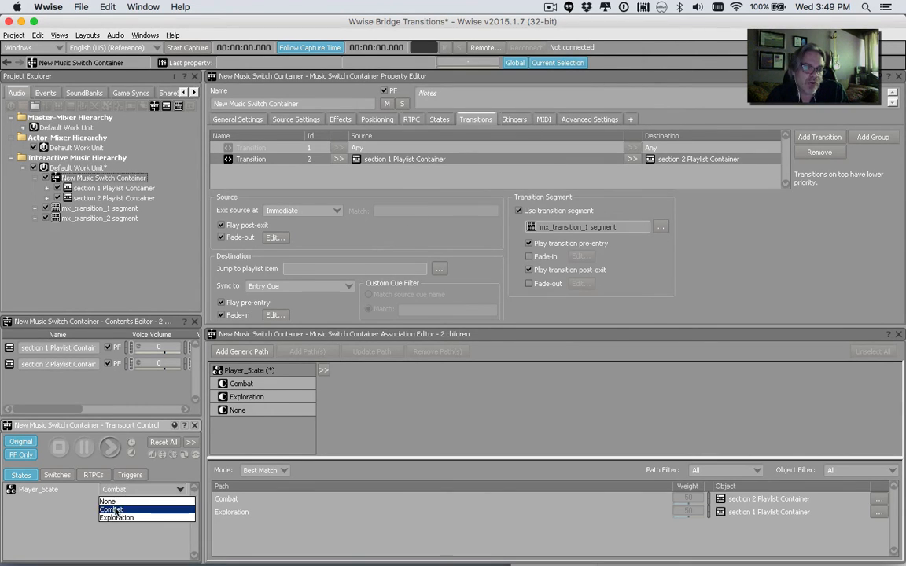
pyautogui.click(114, 516)
pyautogui.click(112, 456)
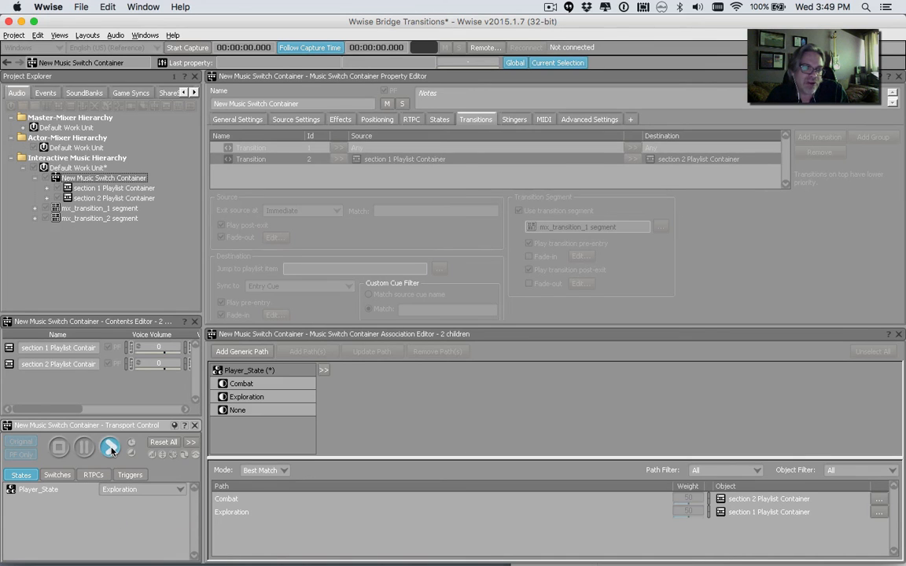
pyautogui.click(118, 490)
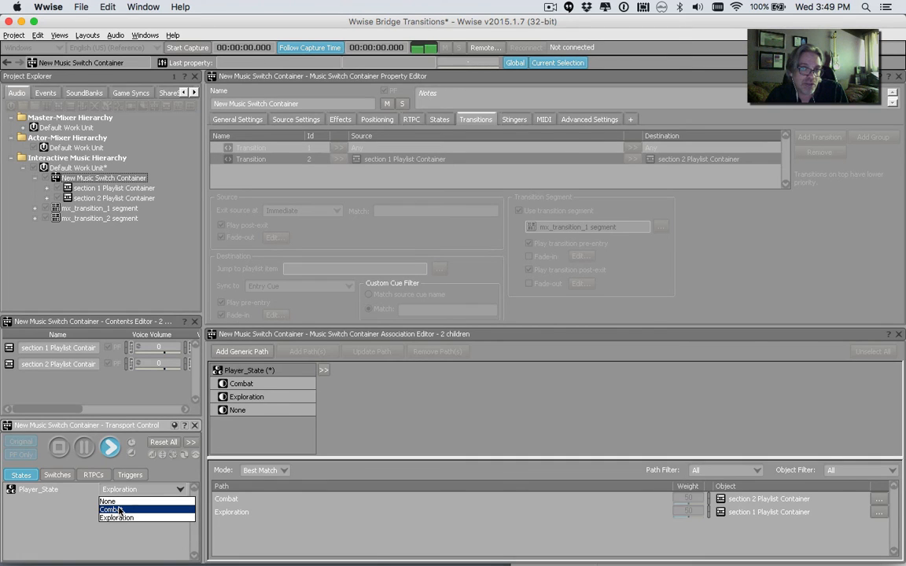
pyautogui.click(119, 510)
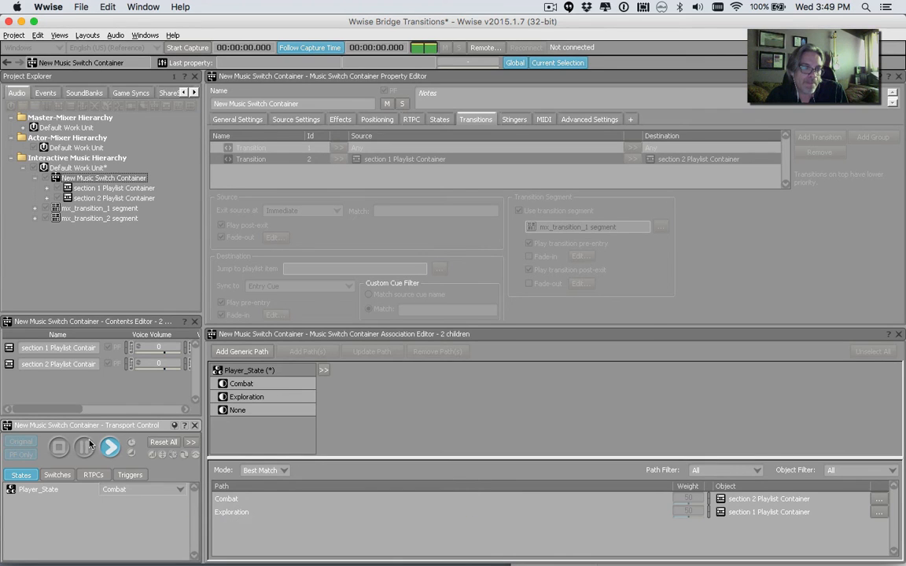
pyautogui.click(59, 447)
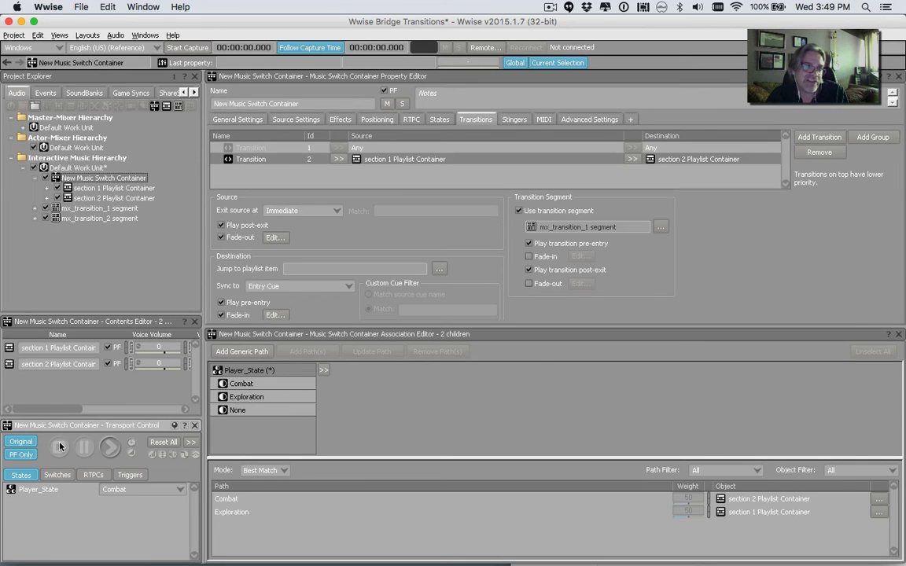
# Step: Move the exit cue of mx_transition_1 segment earlier, to about bar 2, beat 3
pyautogui.click(102, 210)
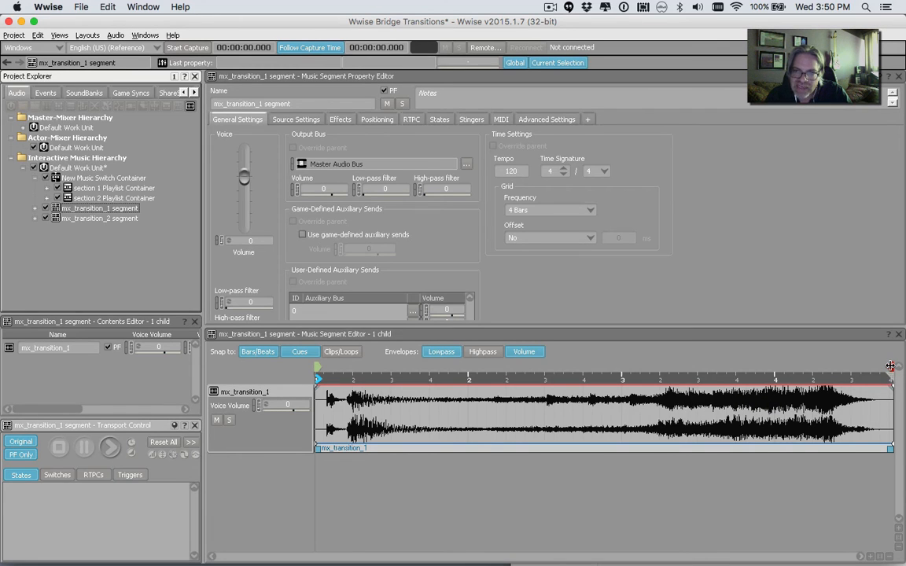
pyautogui.moveTo(889, 365); pyautogui.dragTo(541, 365)
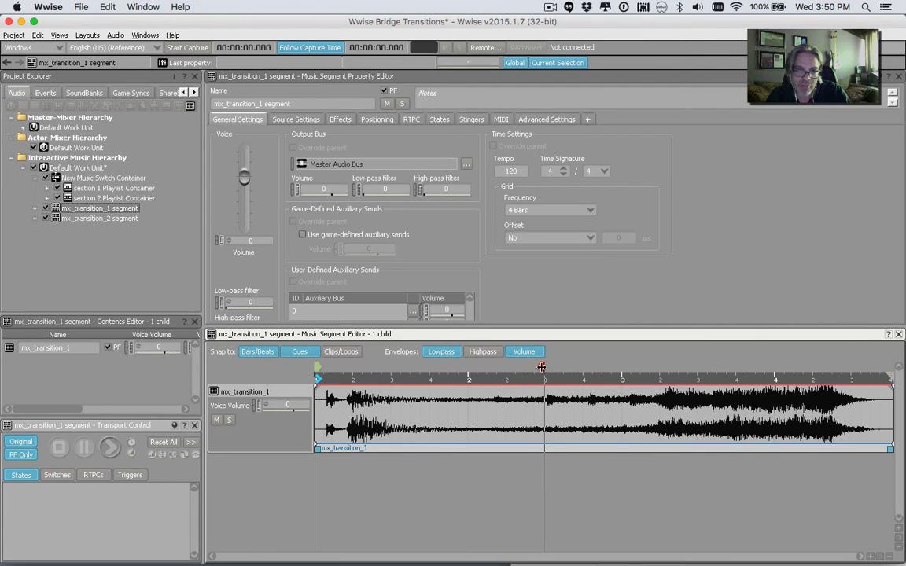
# Step: Audition New Music Switch Container again from Exploration to Combat with the shortened transition segment, and save the project
pyautogui.click(82, 177)
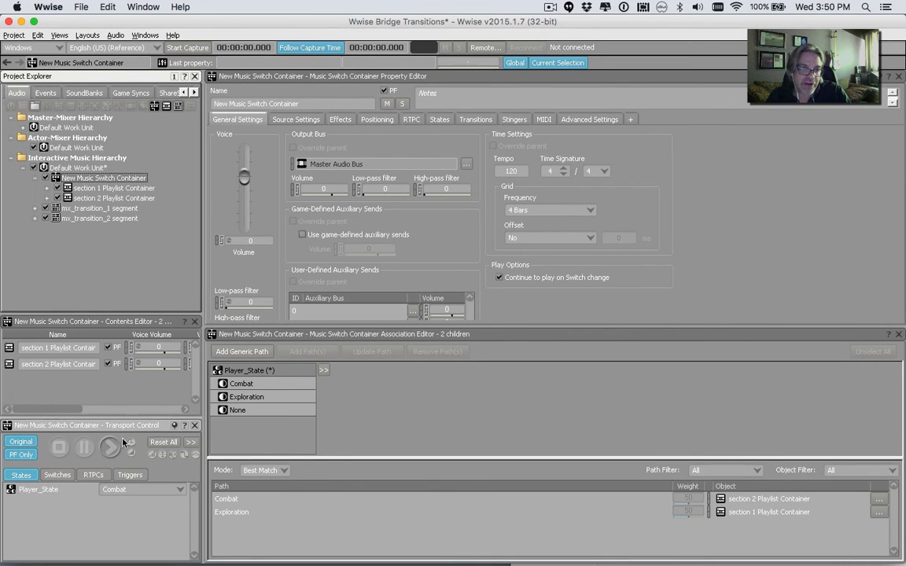
pyautogui.click(125, 489)
pyautogui.click(121, 519)
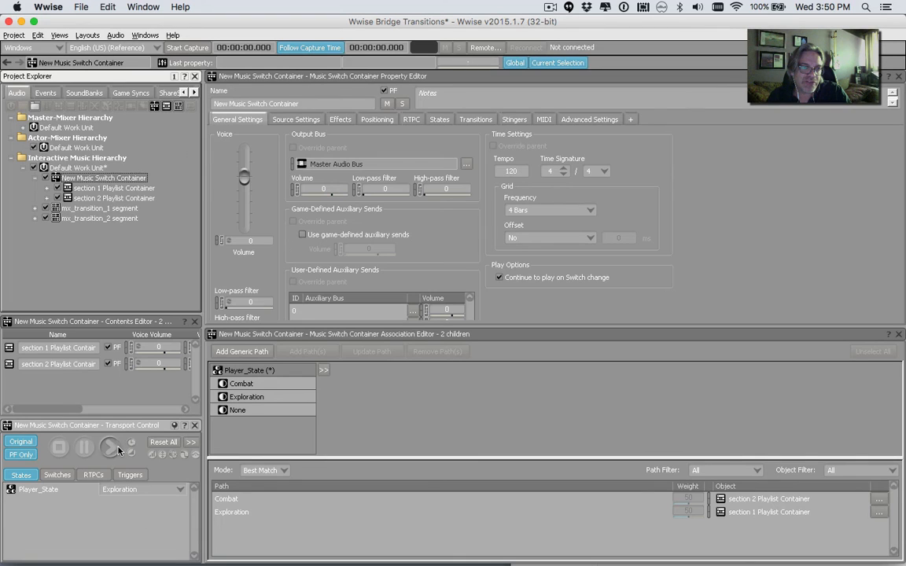
pyautogui.click(111, 447)
pyautogui.click(125, 489)
pyautogui.click(132, 509)
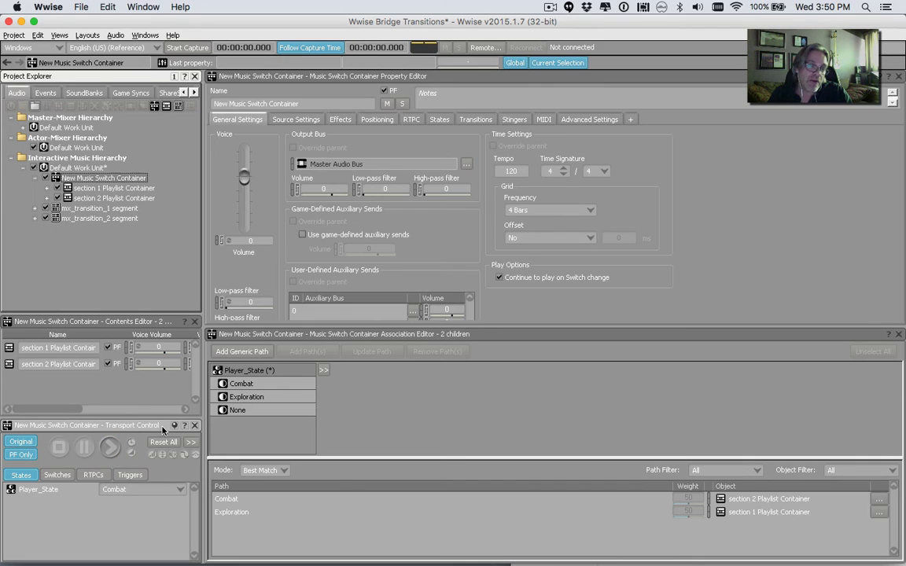
pyautogui.hotkey('ctrl', 's')
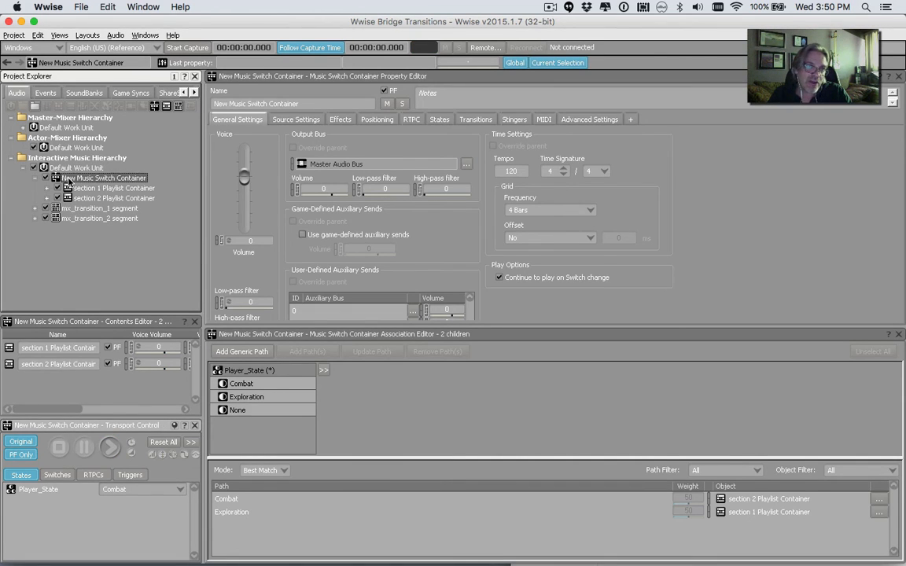
# Step: Add a transition with section 2 Playlist Container as its source and section 1 Playlist Container as its destination
pyautogui.click(456, 121)
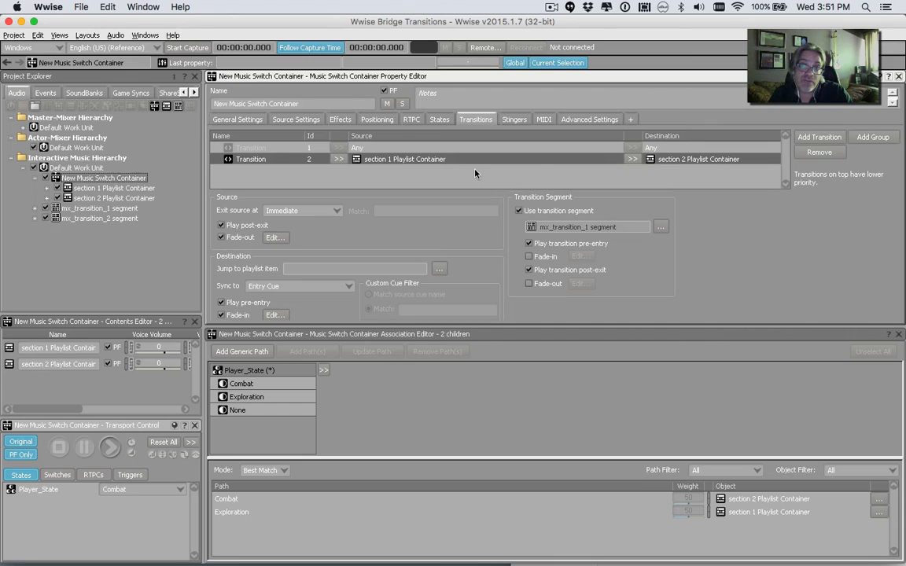
pyautogui.click(818, 136)
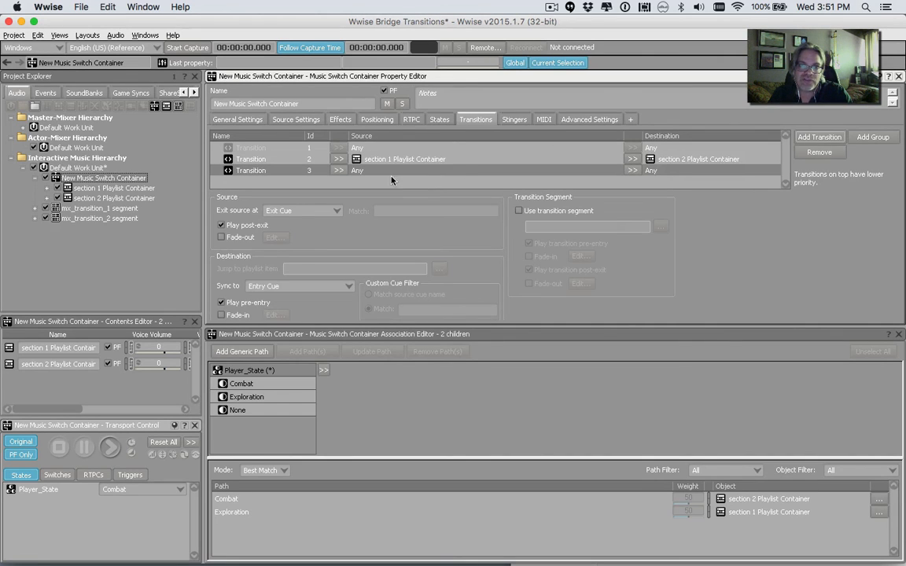
pyautogui.click(339, 170)
pyautogui.click(371, 194)
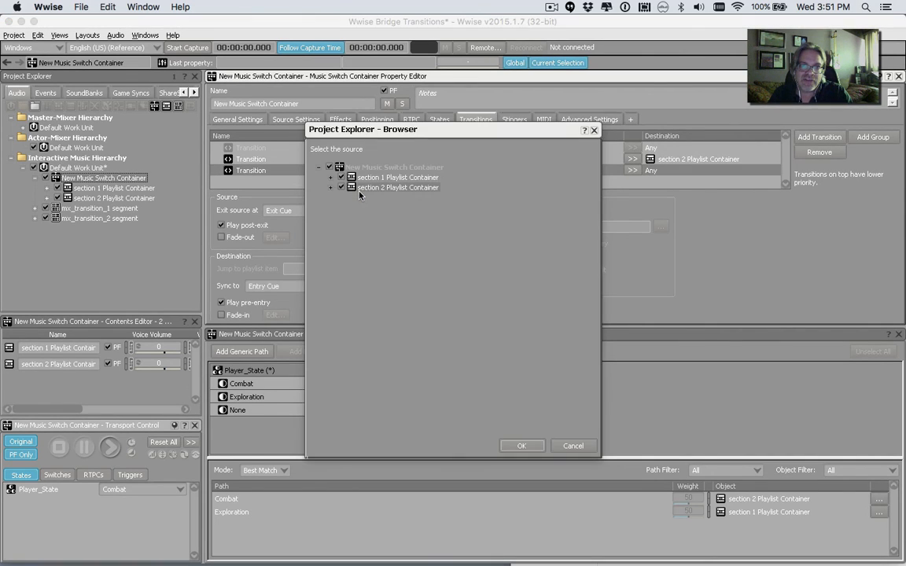
pyautogui.doubleClick(367, 187)
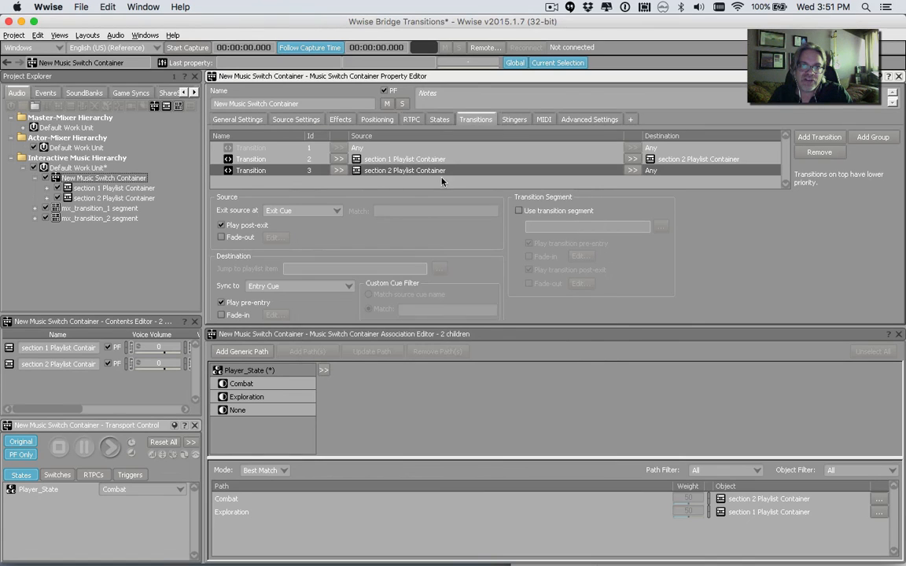
pyautogui.click(631, 171)
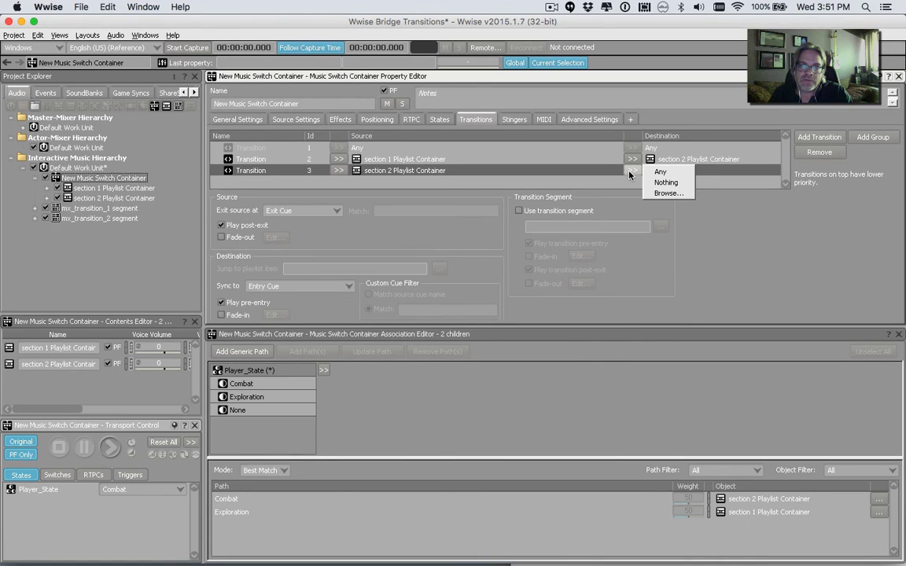
pyautogui.click(667, 193)
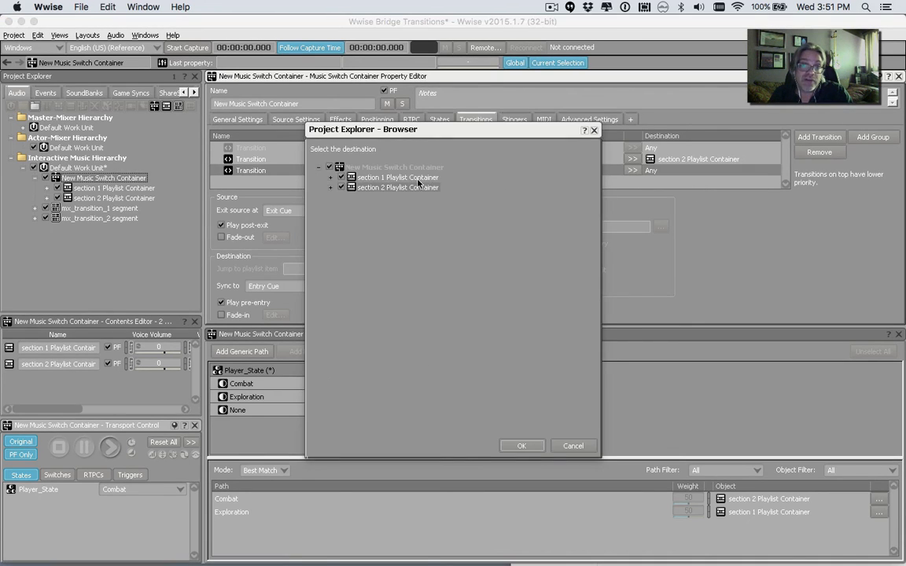
pyautogui.doubleClick(369, 161)
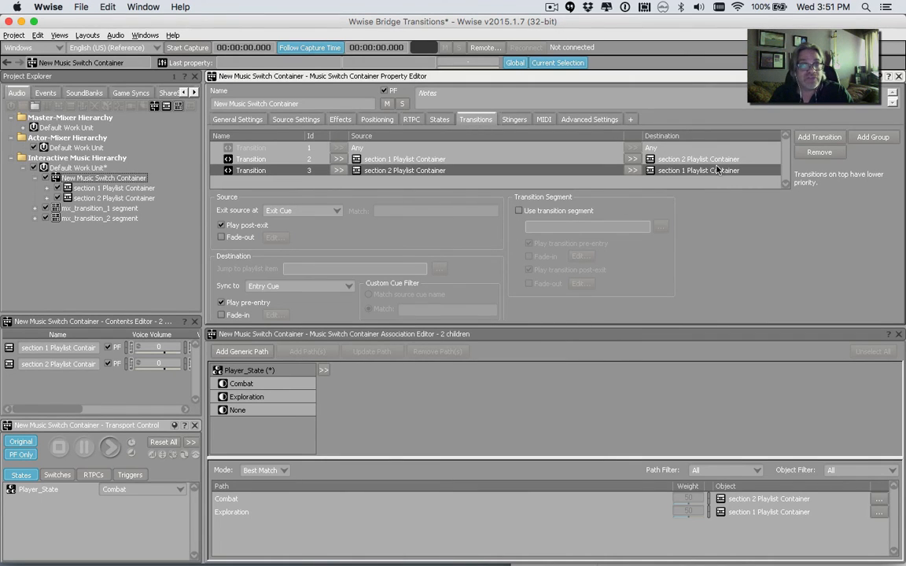
# Step: Enable a source fade-out for the section 2 to section 1 transition with time 3 and offset 3
pyautogui.click(221, 237)
pyautogui.click(275, 238)
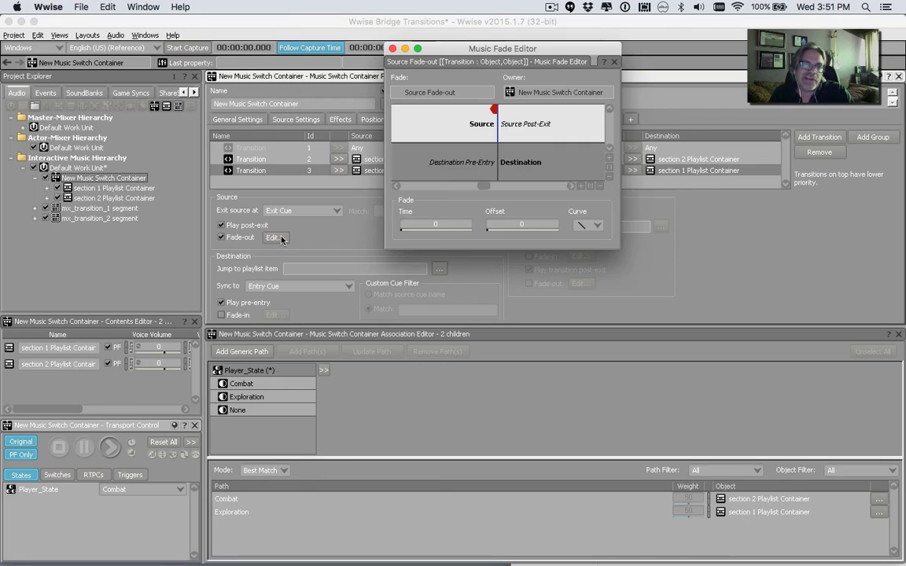
pyautogui.click(461, 223)
pyautogui.write('3')
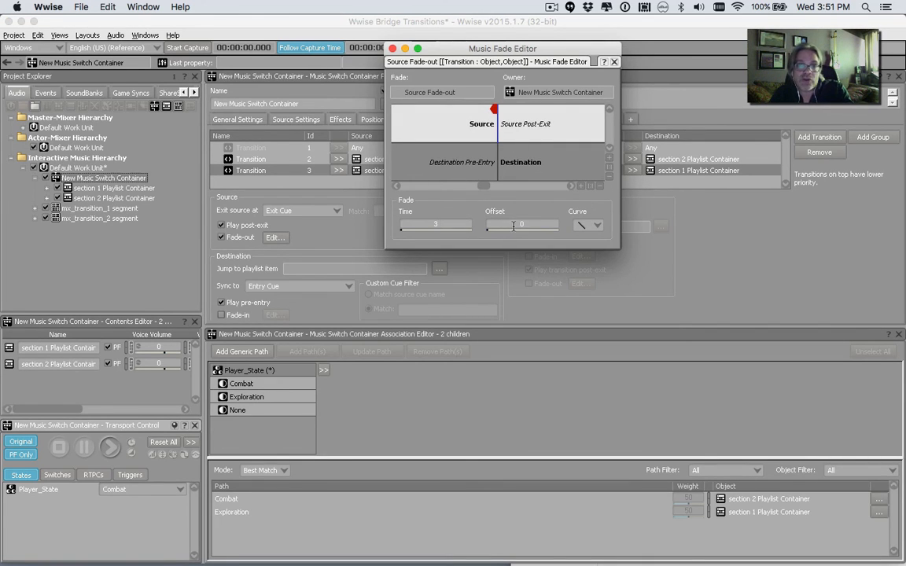
pyautogui.click(522, 224)
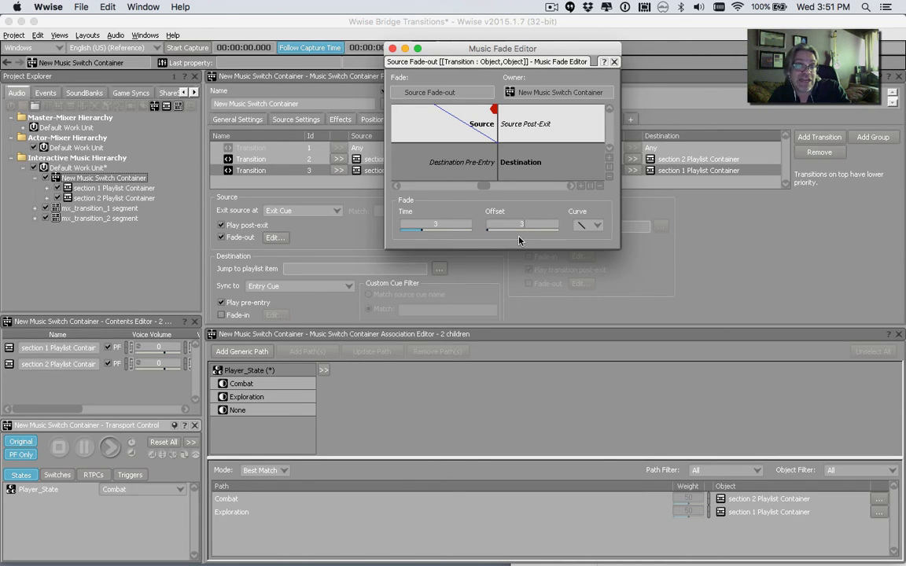
pyautogui.write('3')
pyautogui.hotkey('shift', 'Tab')
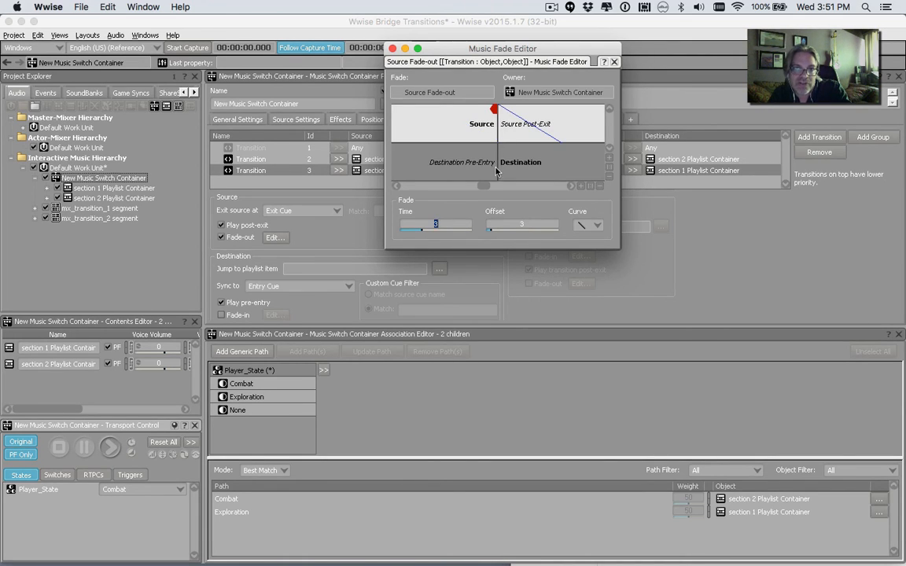
pyautogui.click(614, 63)
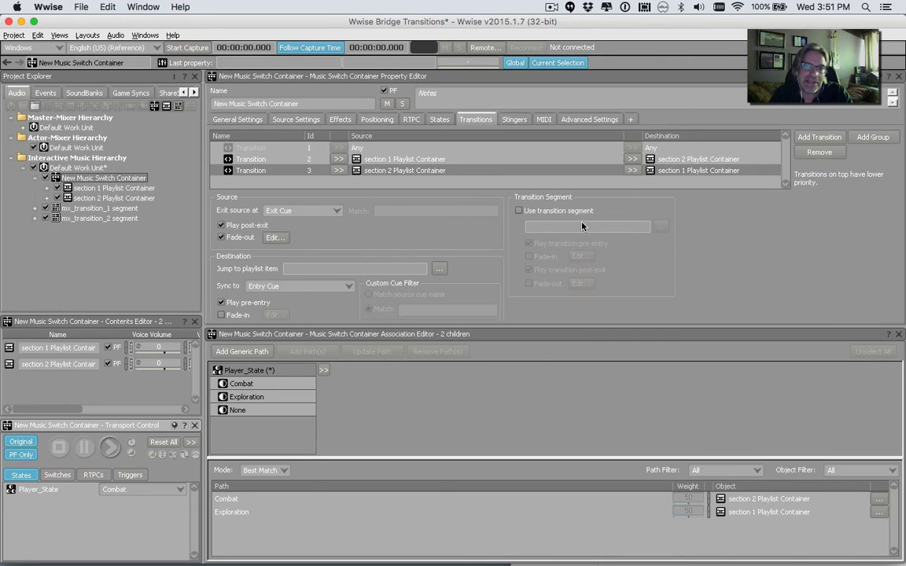
# Step: Enable a transition segment for the section 2 to section 1 transition and assign mx_transition_2 segment
pyautogui.click(518, 211)
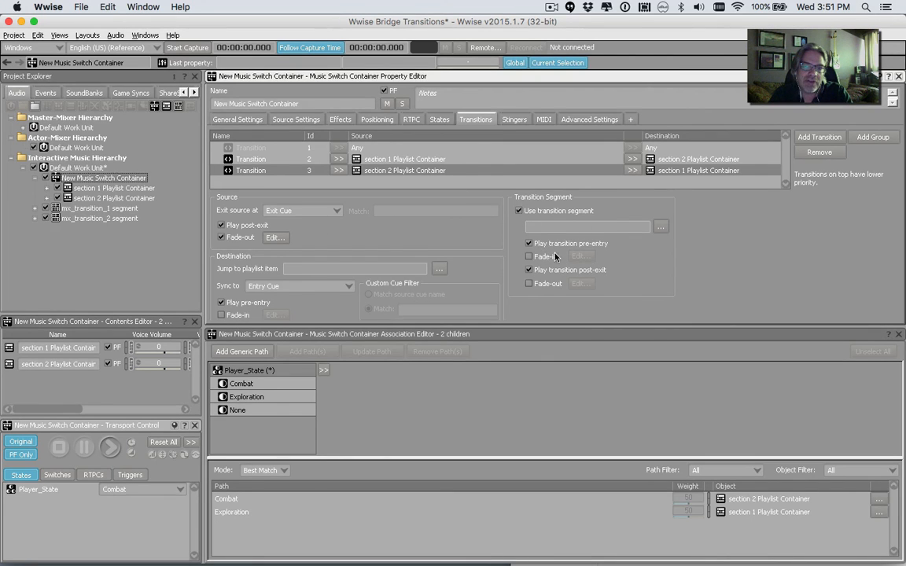
pyautogui.click(660, 226)
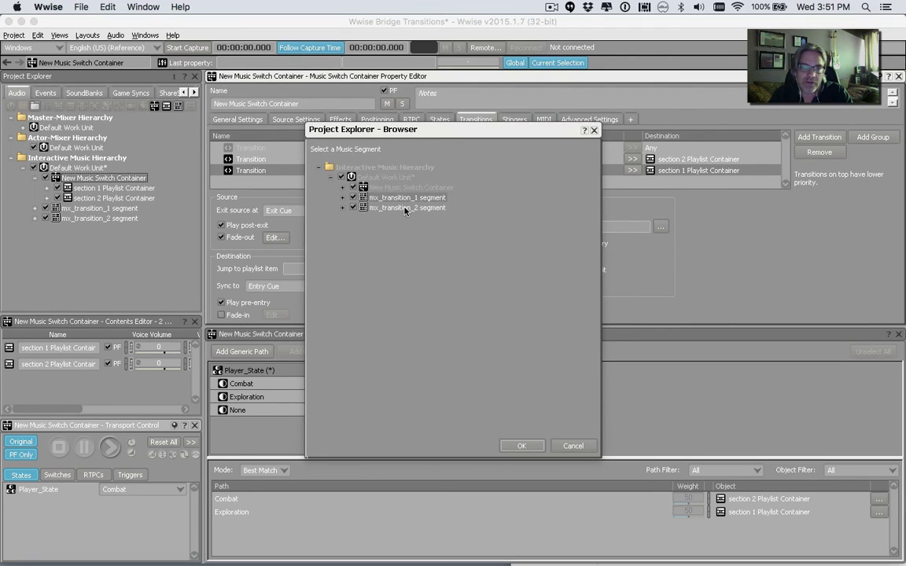
pyautogui.doubleClick(404, 209)
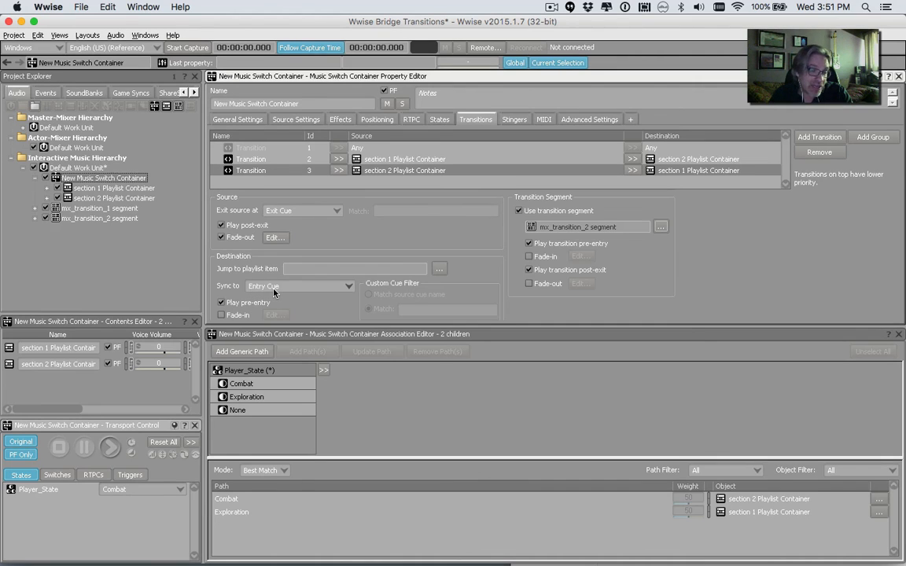
# Step: Enable a destination fade-in for the section 2 to section 1 transition and set its fade time to 3
pyautogui.click(222, 316)
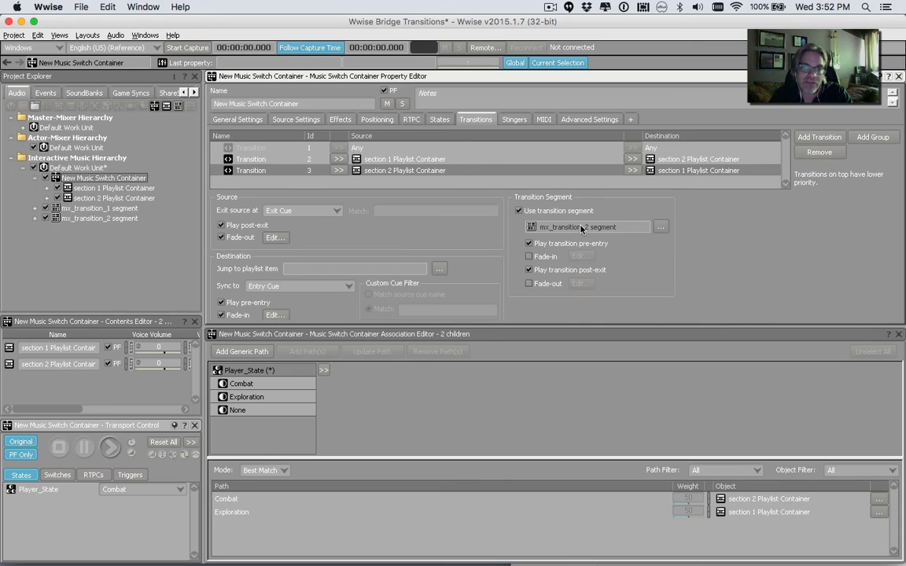
pyautogui.click(270, 316)
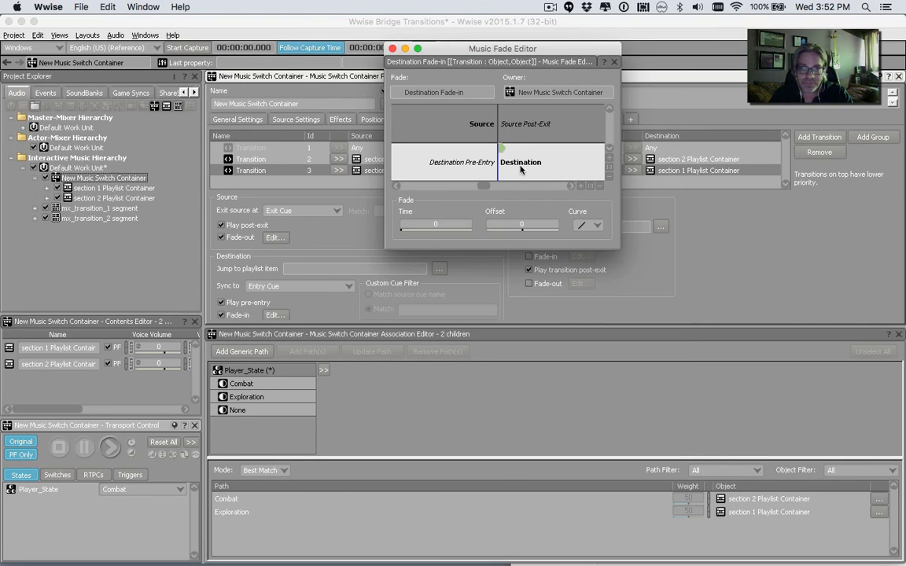
pyautogui.click(448, 224)
pyautogui.write('3')
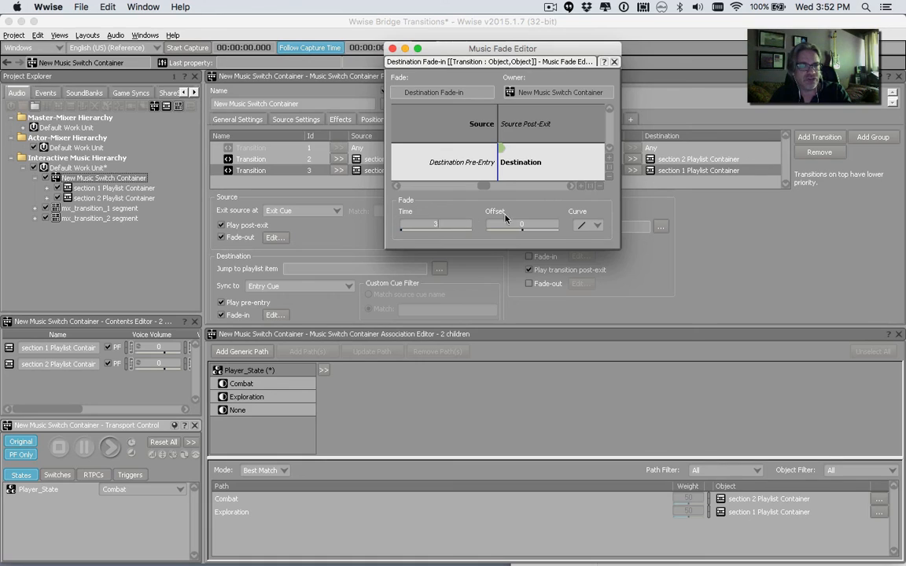
pyautogui.click(529, 224)
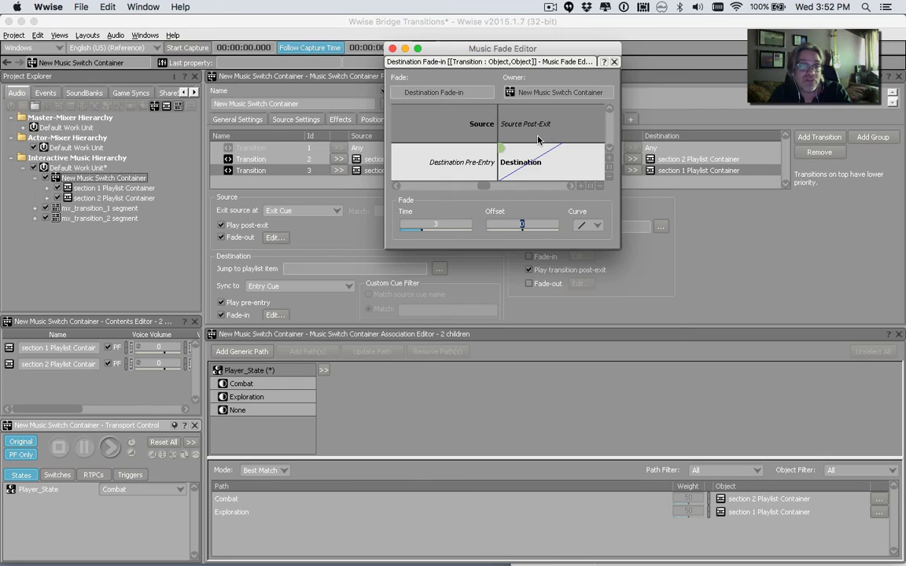
pyautogui.click(614, 61)
# Step: Move the exit cue of mx_transition_2 segment to just after the waveform's peak, about midway between beats 3 and 4 of the first bar
pyautogui.click(108, 219)
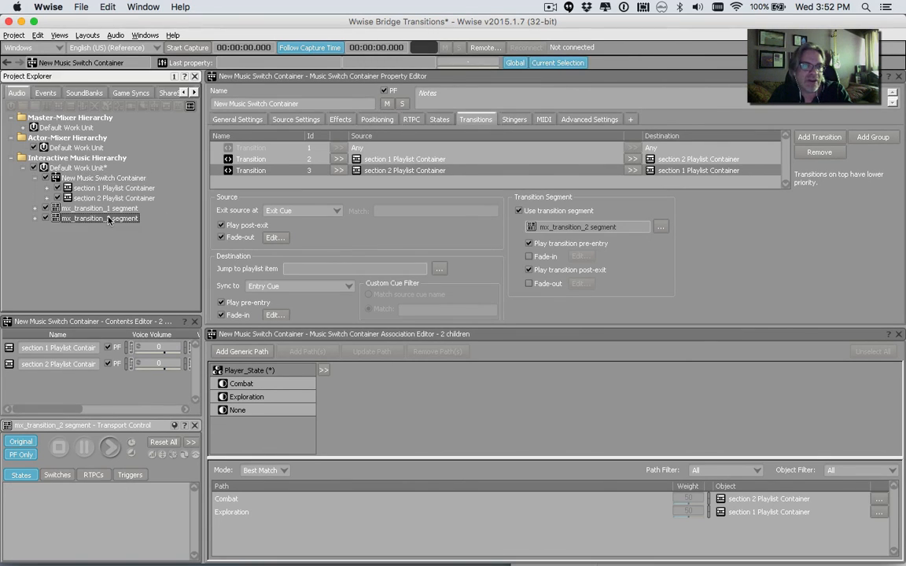
pyautogui.doubleClick(109, 219)
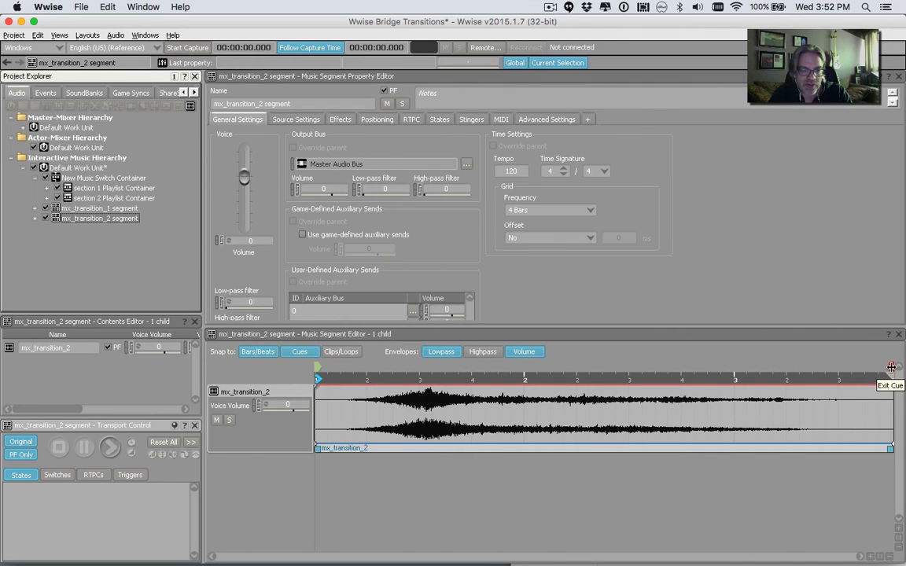
pyautogui.moveTo(891, 367)
pyautogui.mouseDown()
pyautogui.moveTo(448, 367)
pyautogui.moveTo(465, 367)
pyautogui.moveTo(456, 367)
pyautogui.mouseUp()
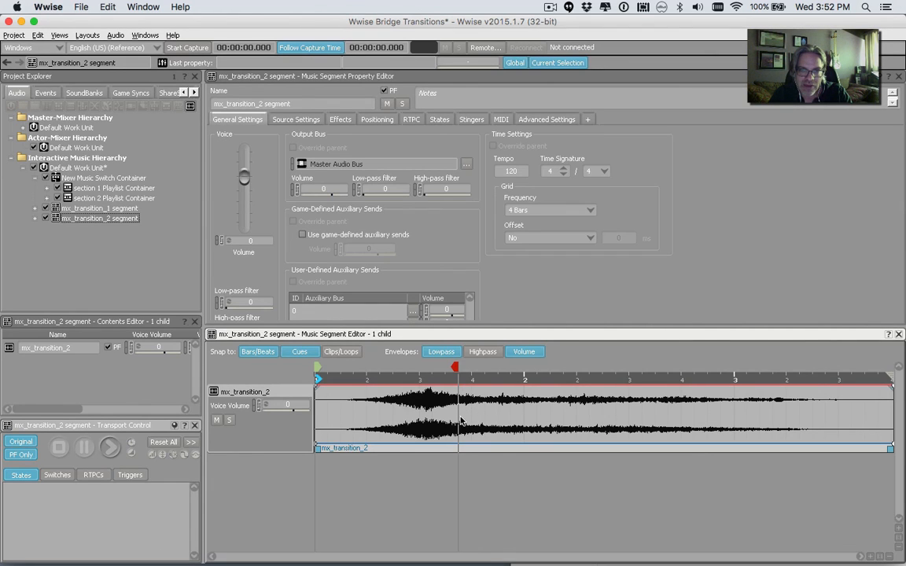
pyautogui.moveTo(455, 368)
pyautogui.mouseDown()
pyautogui.moveTo(441, 370)
pyautogui.moveTo(472, 371)
pyautogui.moveTo(442, 377)
pyautogui.moveTo(443, 391)
pyautogui.mouseUp()
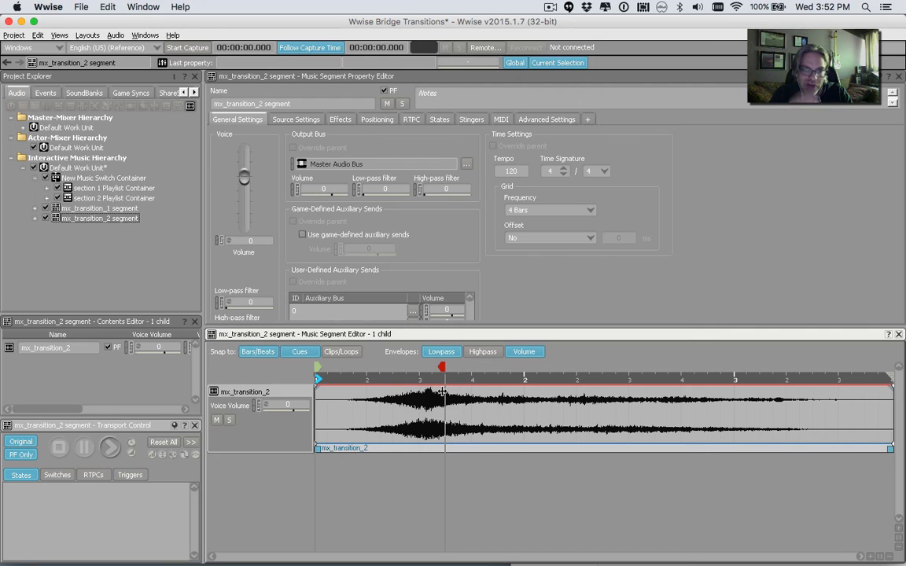
# Step: Audition New Music Switch Container while switching Player_State from Combat to Exploration, and stop playback
pyautogui.click(84, 178)
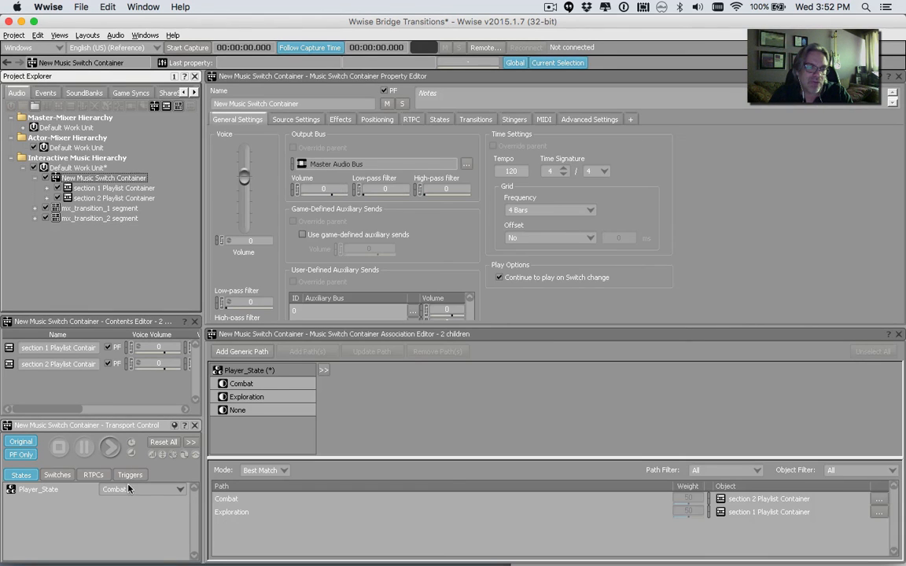
pyautogui.click(110, 446)
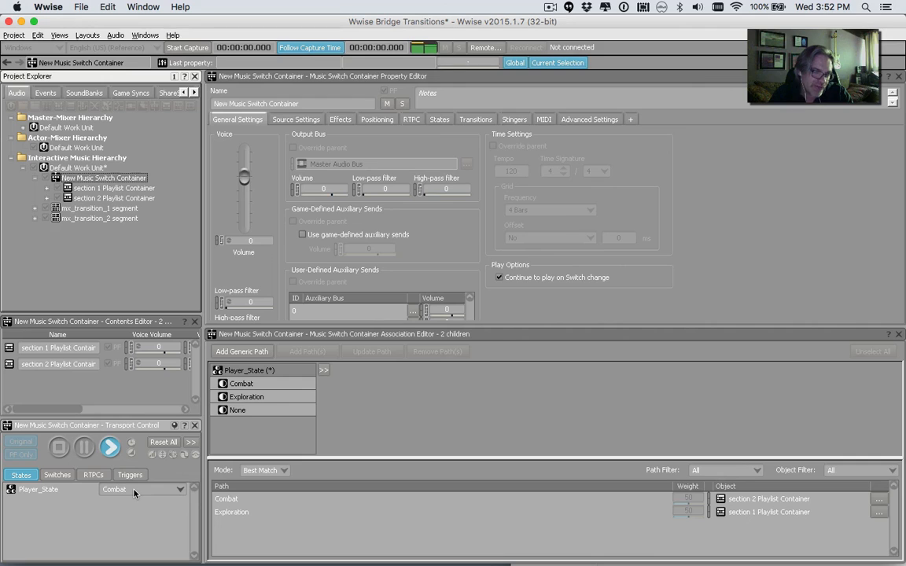
pyautogui.click(134, 490)
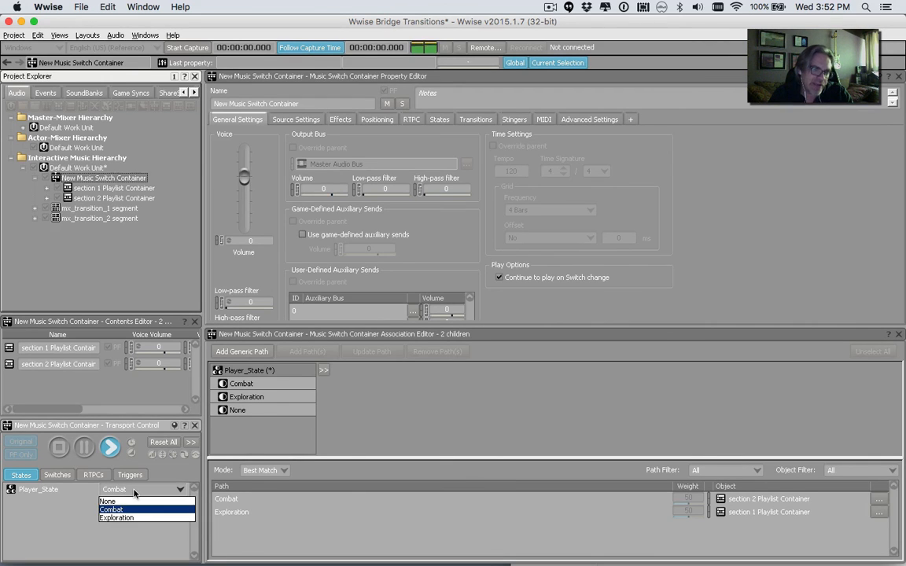
pyautogui.click(118, 517)
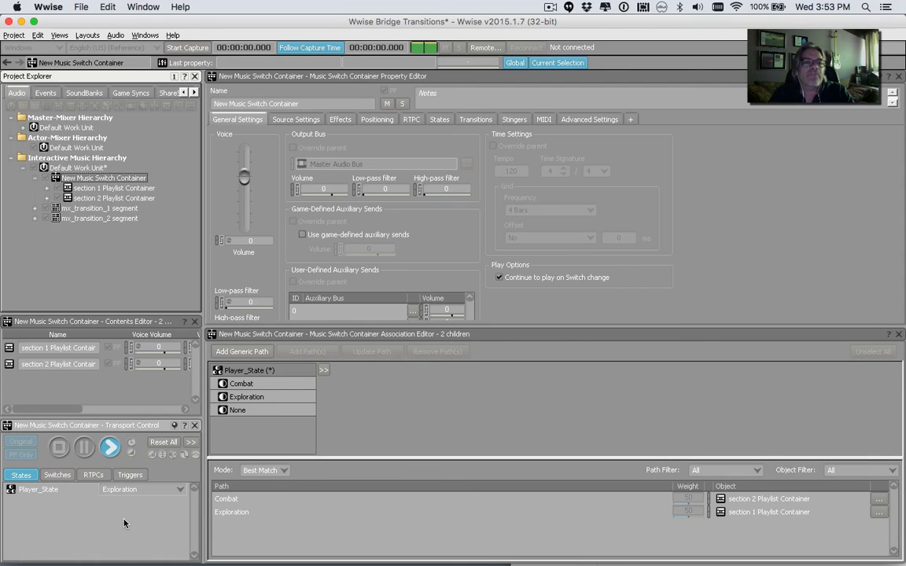
pyautogui.click(57, 448)
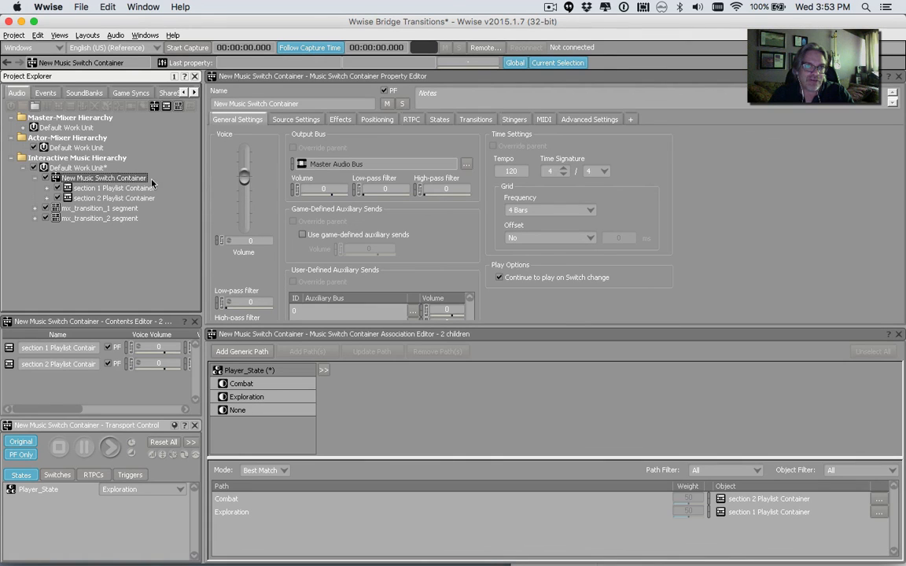
# Step: Set the section 2 to section 1 transition to exit its source at Immediate, and save the project
pyautogui.click(469, 119)
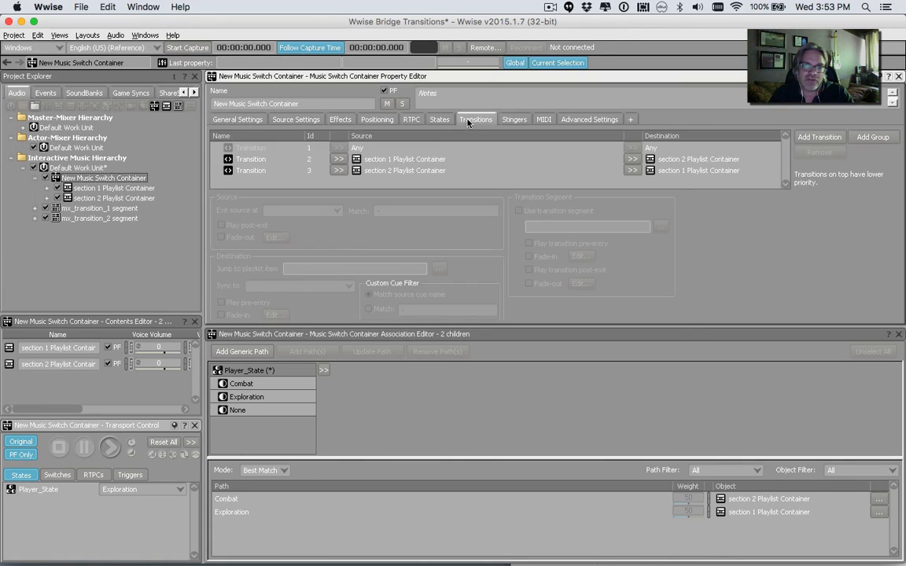
pyautogui.click(365, 170)
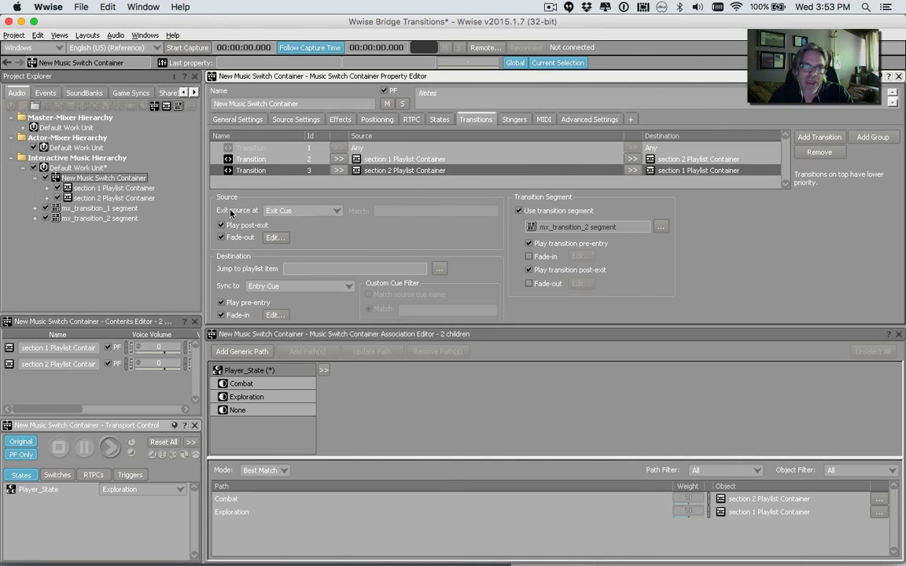
pyautogui.click(285, 215)
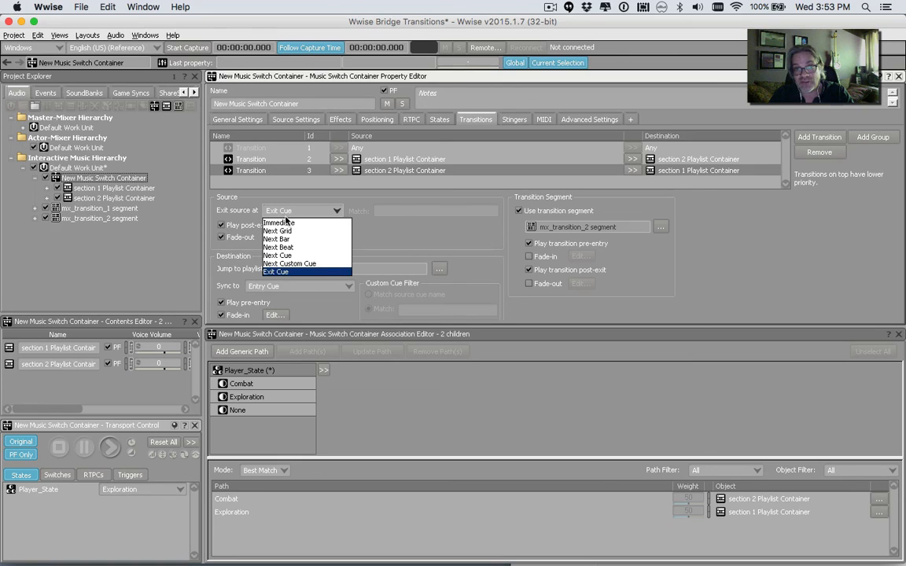
pyautogui.click(258, 200)
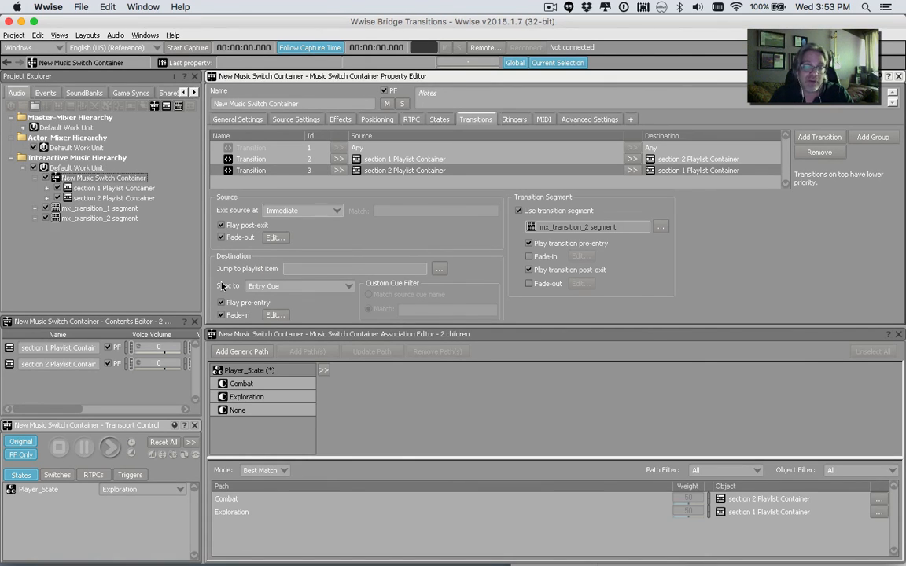
# Step: Audition New Music Switch Container from Combat to Exploration, back to Combat and again to Exploration, and stop playback
pyautogui.click(109, 490)
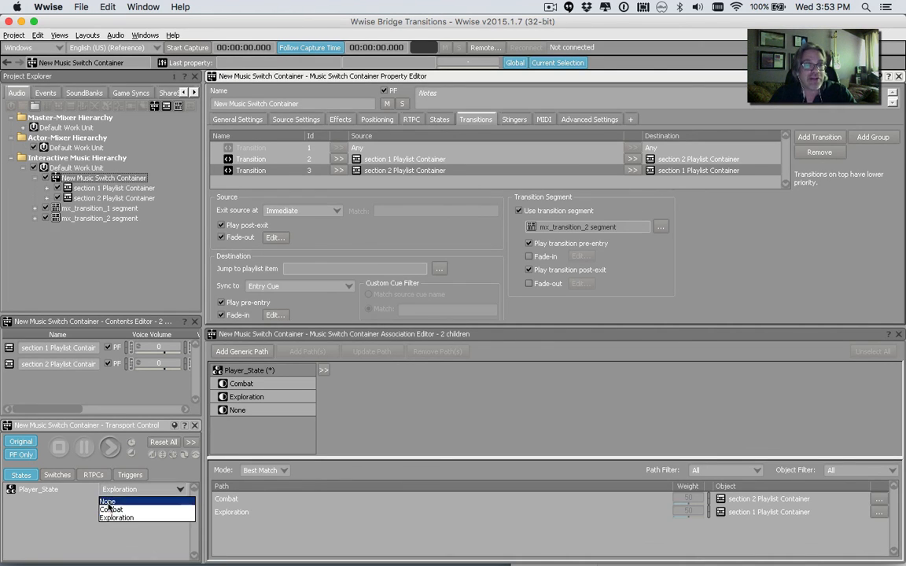
pyautogui.click(110, 509)
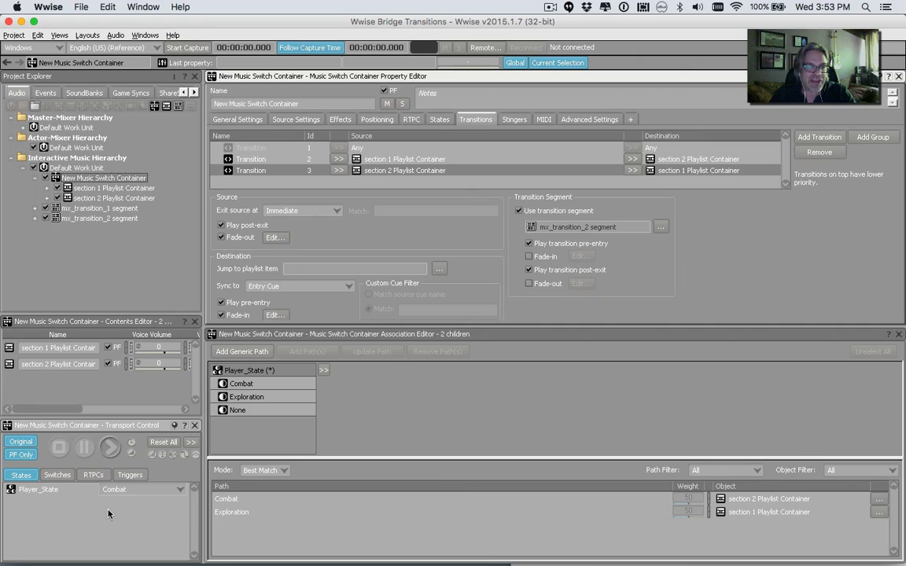
pyautogui.press('space')
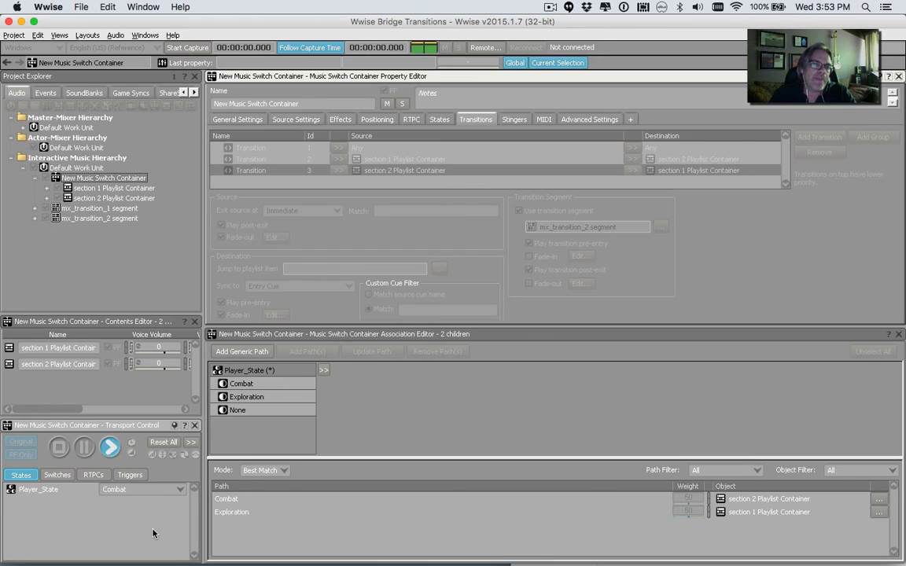
pyautogui.click(158, 494)
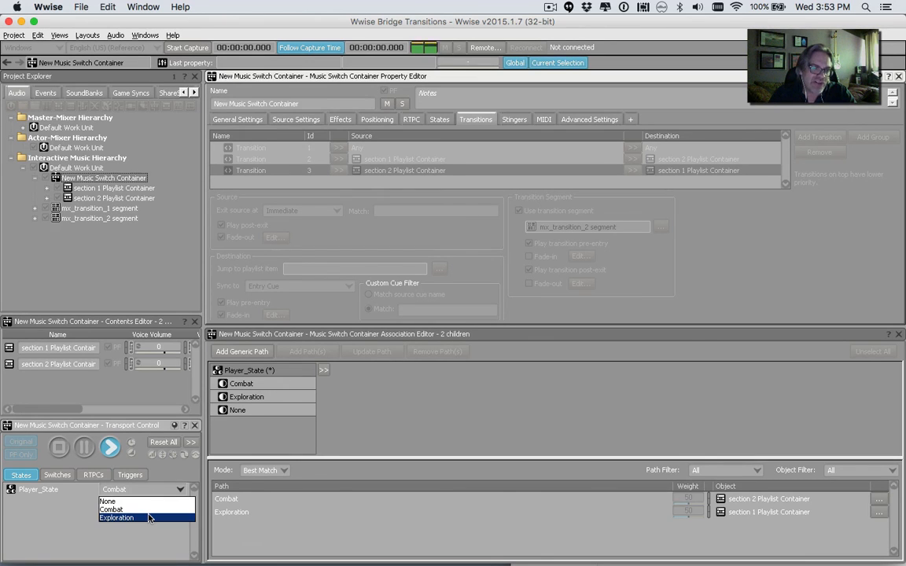
pyautogui.click(150, 517)
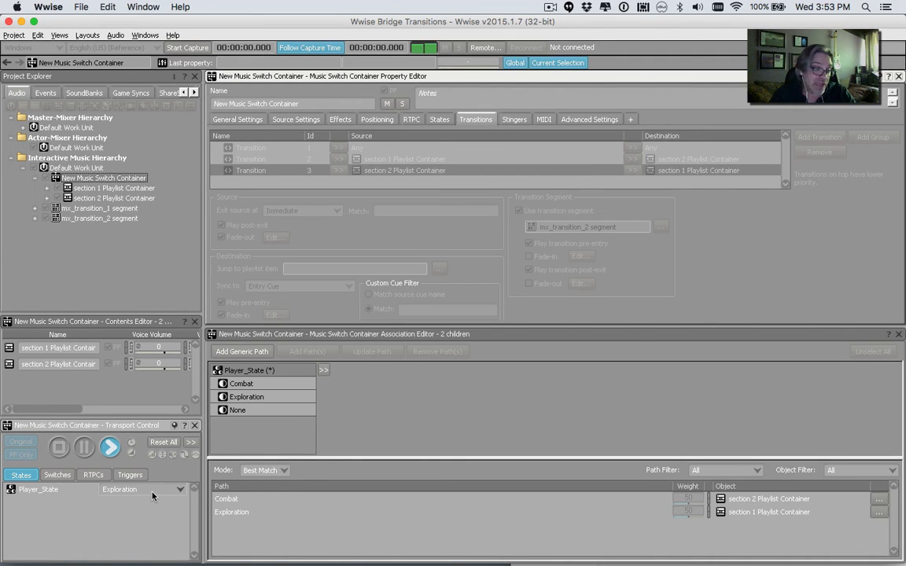
pyautogui.click(153, 493)
pyautogui.click(154, 509)
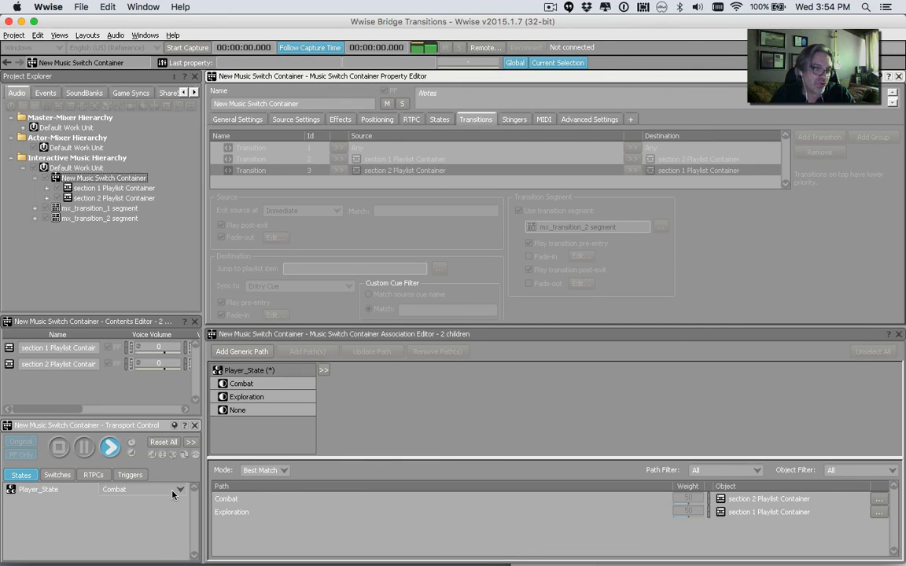
pyautogui.click(166, 489)
pyautogui.click(160, 519)
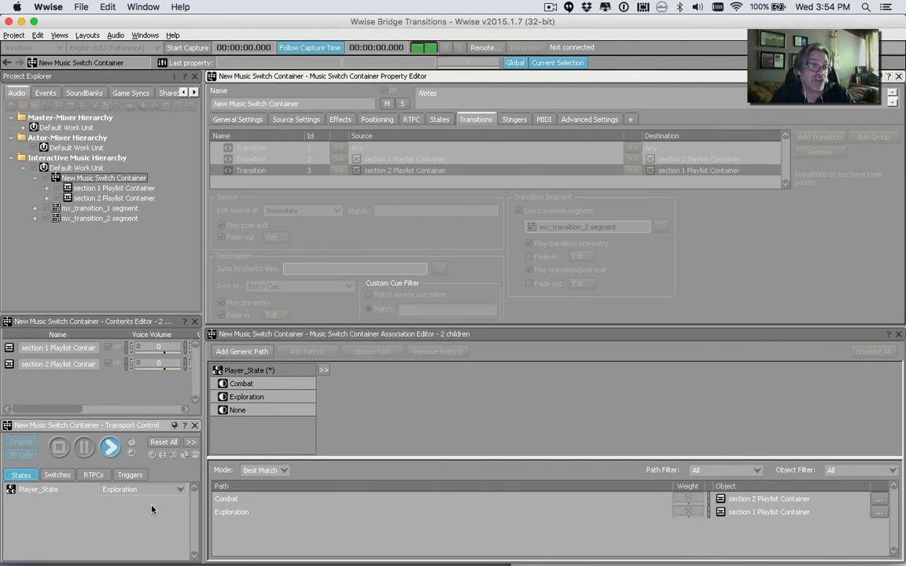
pyautogui.click(58, 453)
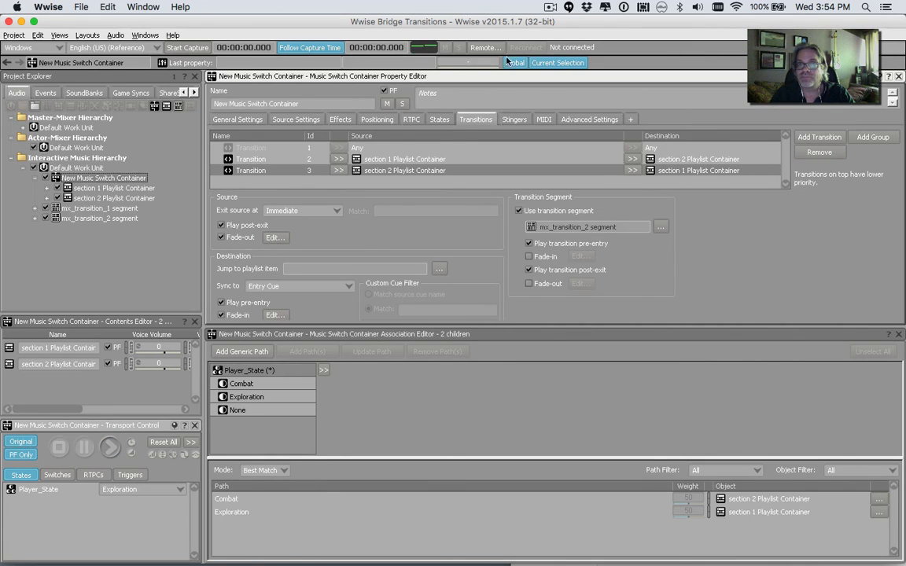